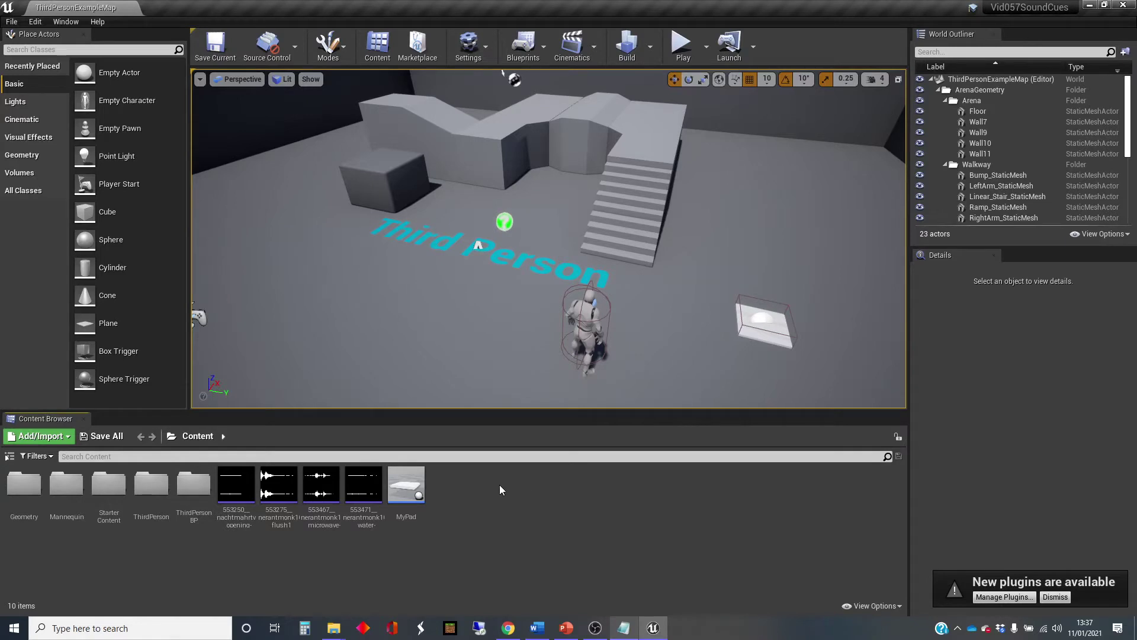
# Bring the sound download page forward in the browser, then return to the editor
pyautogui.moveTo(368, 468)
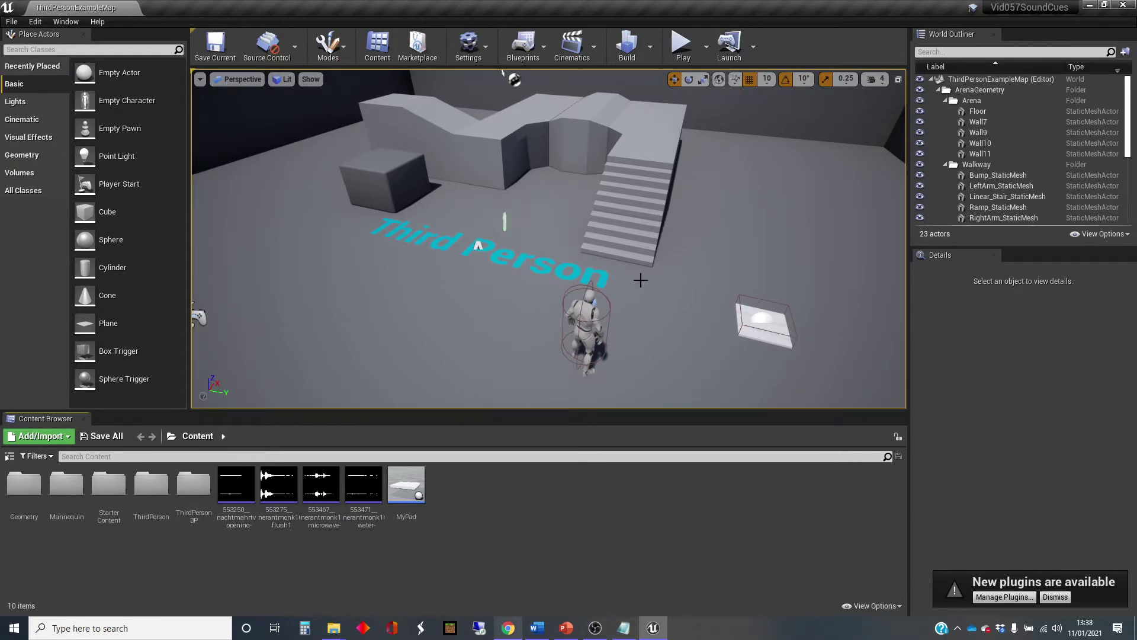
pyautogui.moveTo(264, 495)
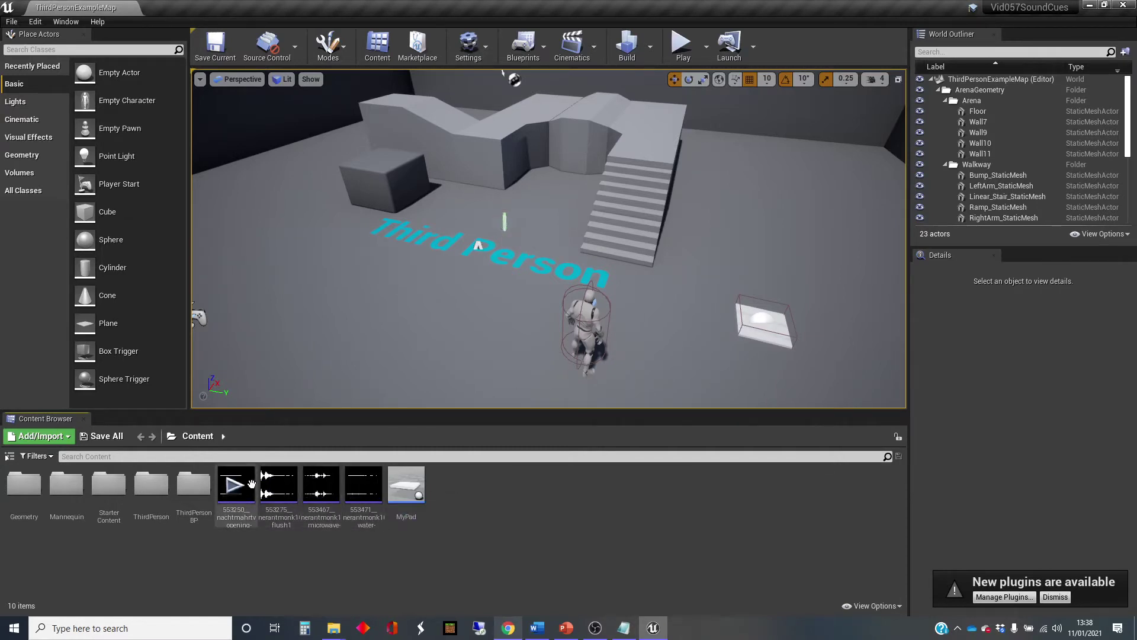
pyautogui.click(508, 628)
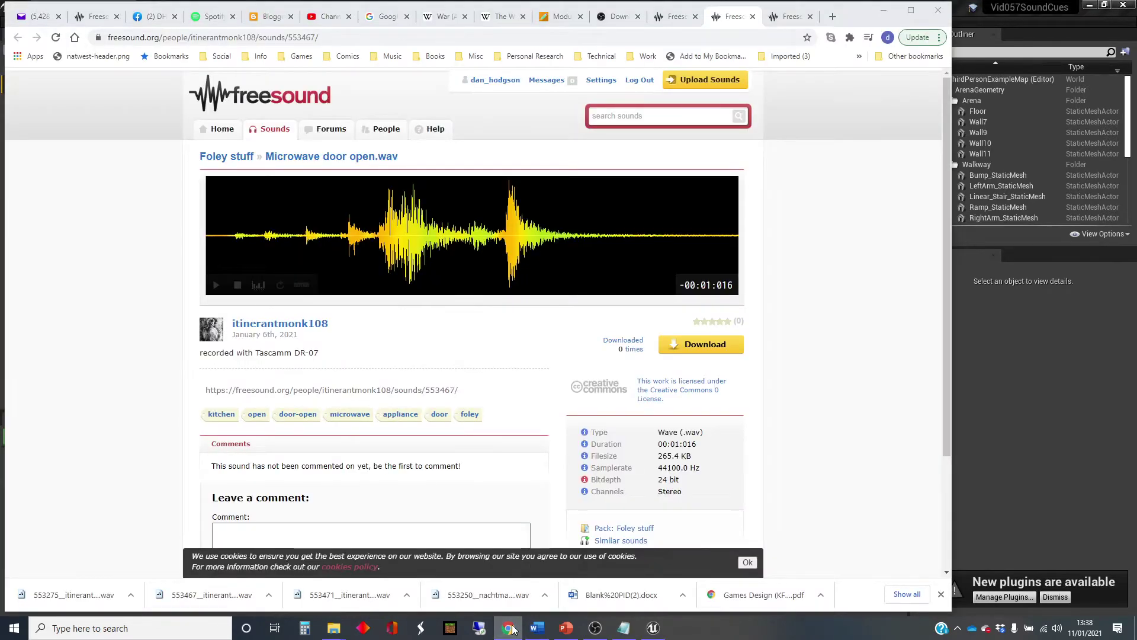
pyautogui.click(510, 628)
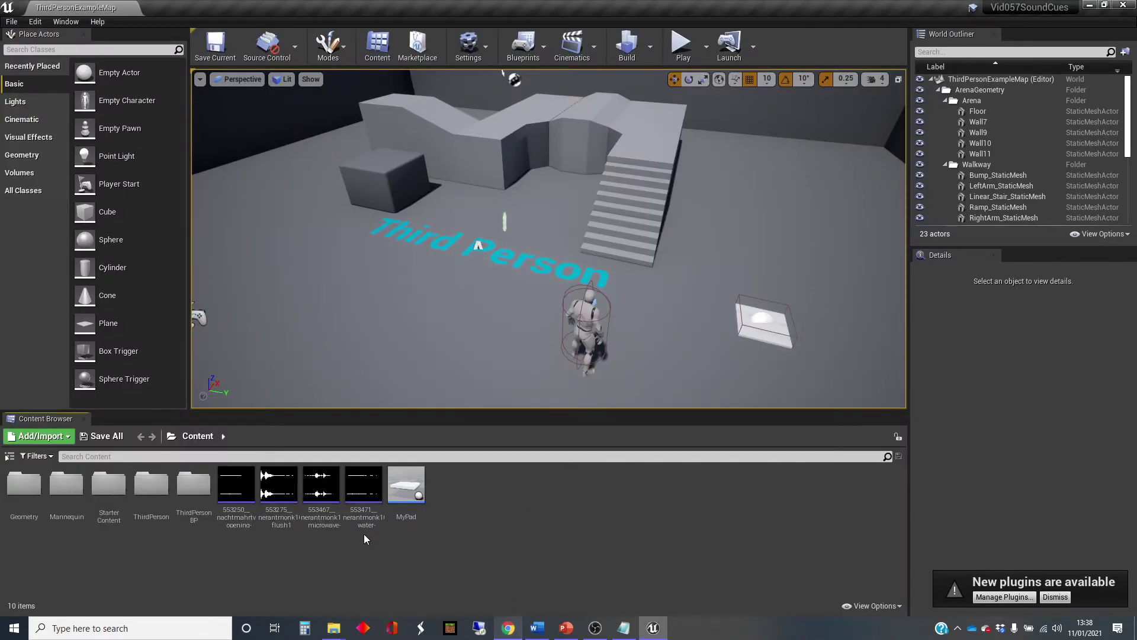
# Preview the imported sound waves: first, flush, microwave and water dispenser
pyautogui.moveTo(227, 491)
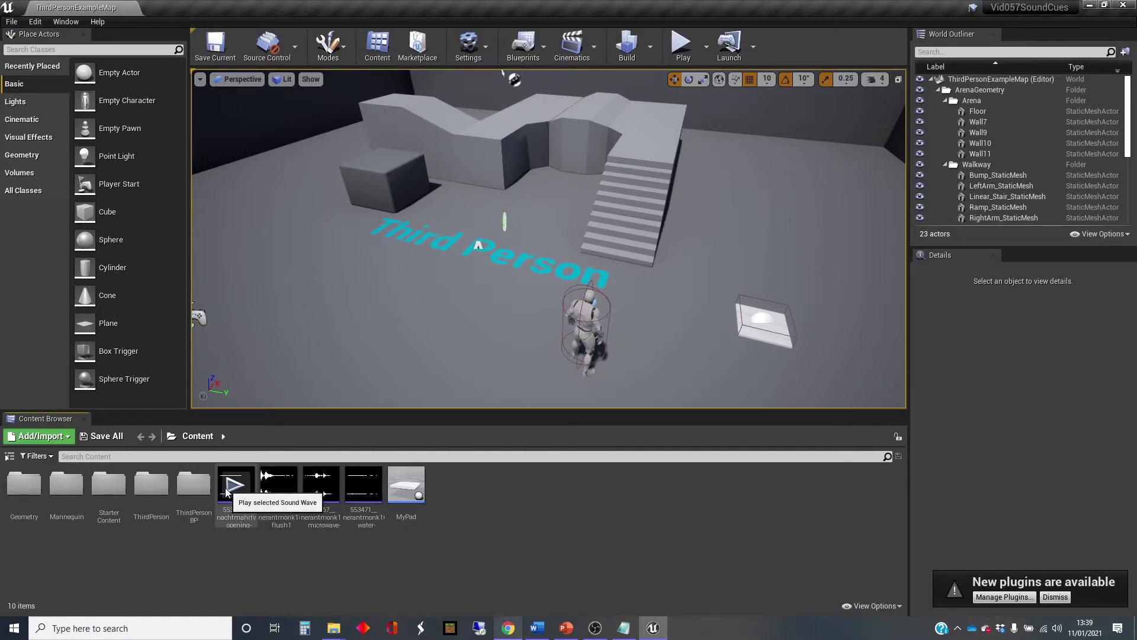
pyautogui.click(234, 484)
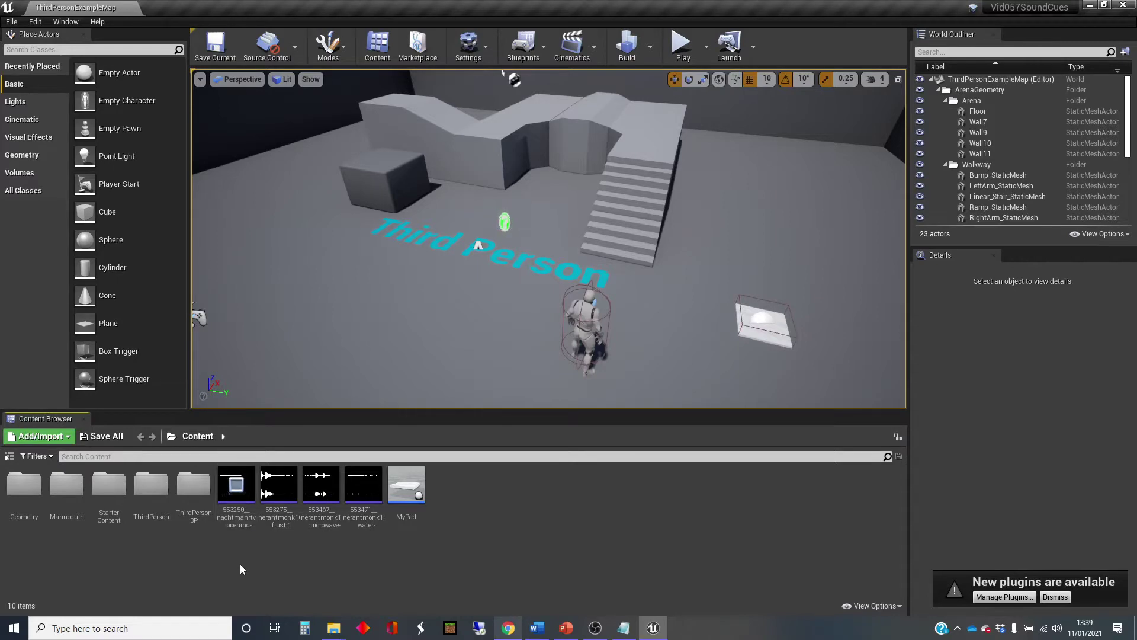
pyautogui.click(279, 488)
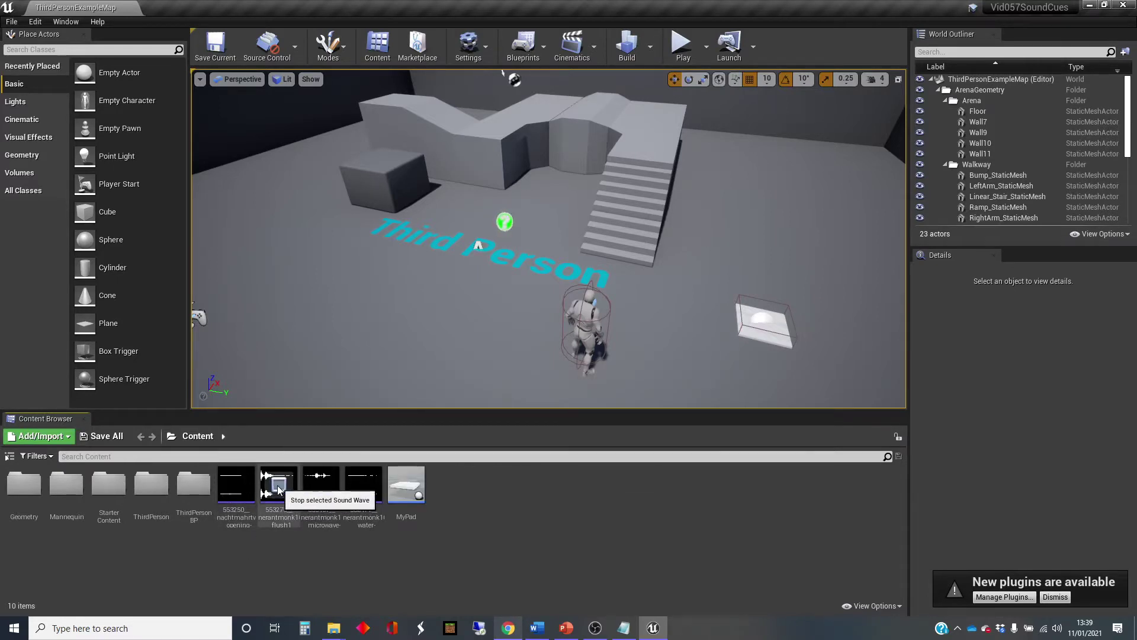
pyautogui.click(320, 487)
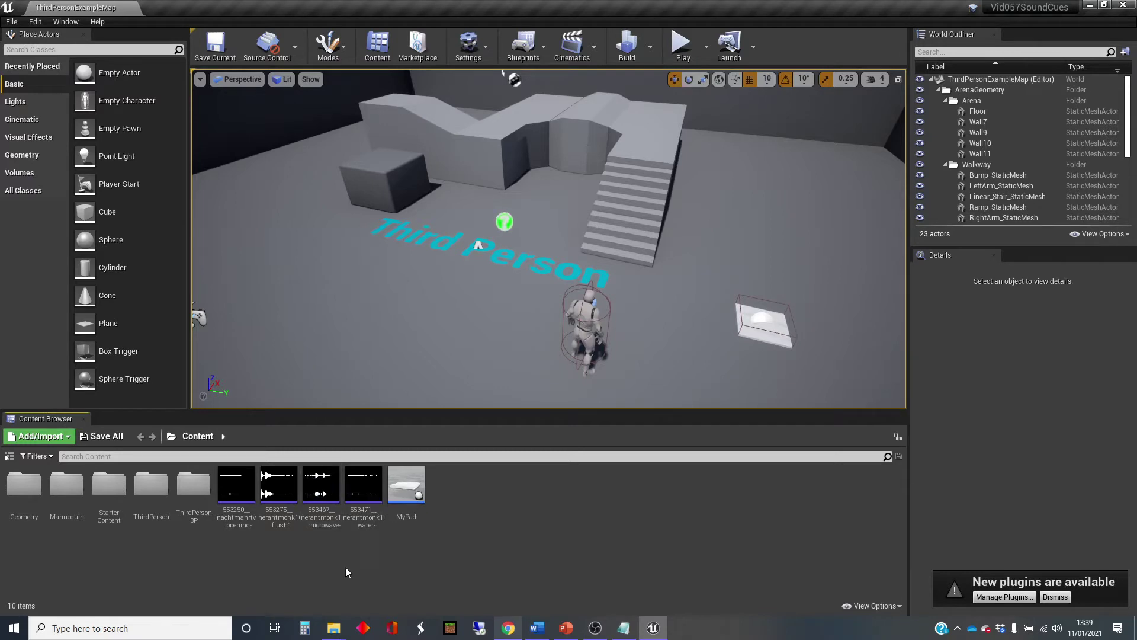
pyautogui.moveTo(362, 487)
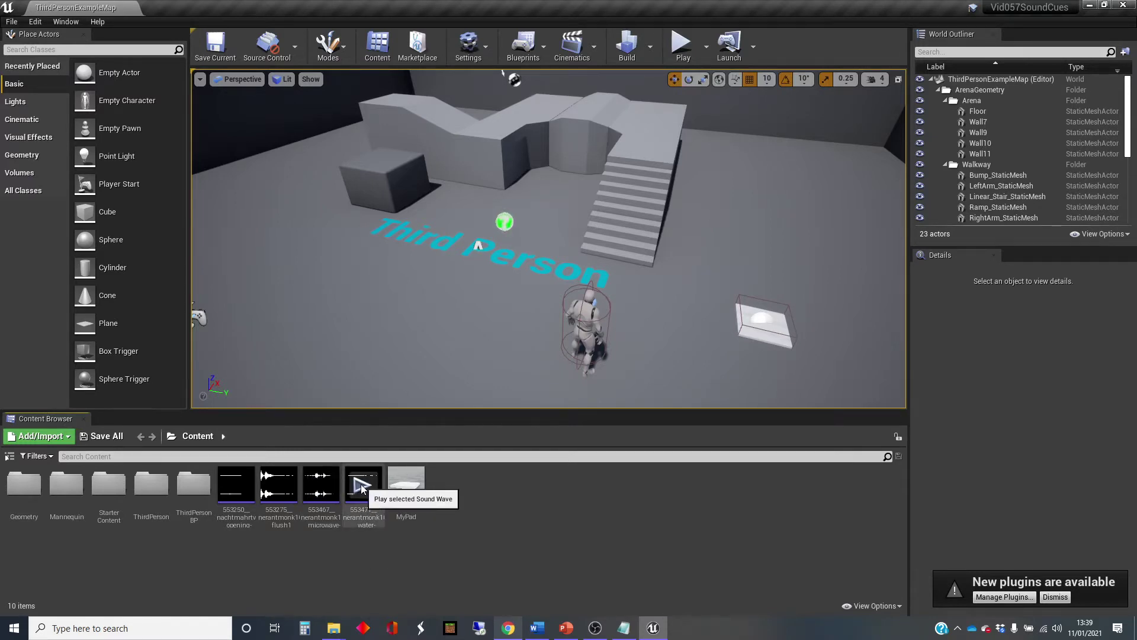
pyautogui.click(362, 487)
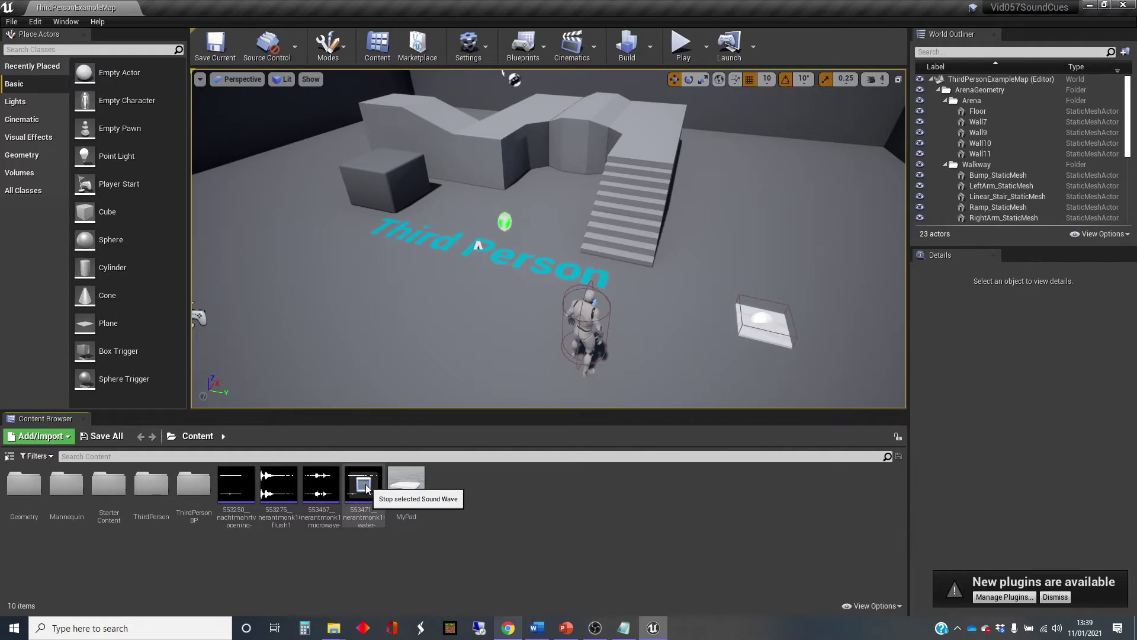
pyautogui.click(365, 485)
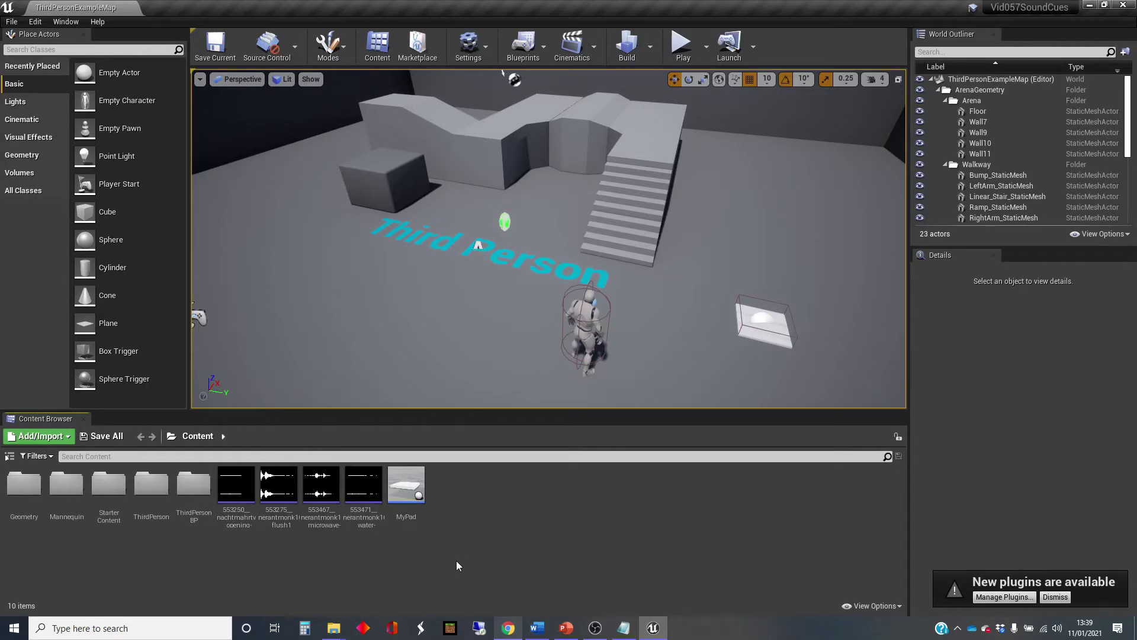
# Create a sound cue from the 553471 water sound wave named BubblesCue
pyautogui.moveTo(362, 486)
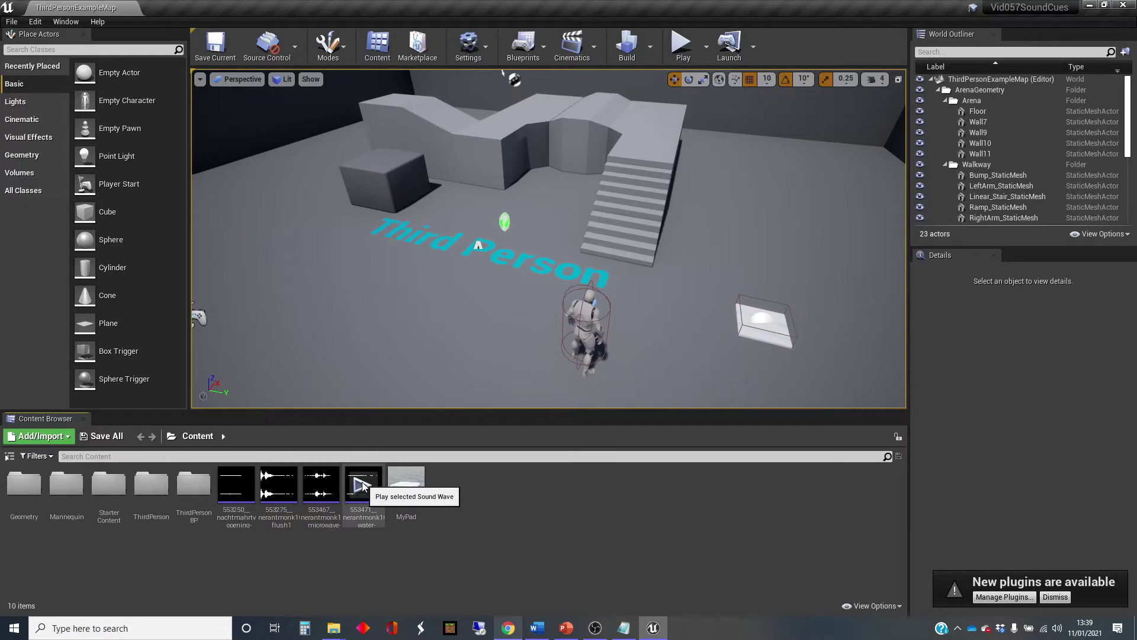
pyautogui.rightClick(363, 486)
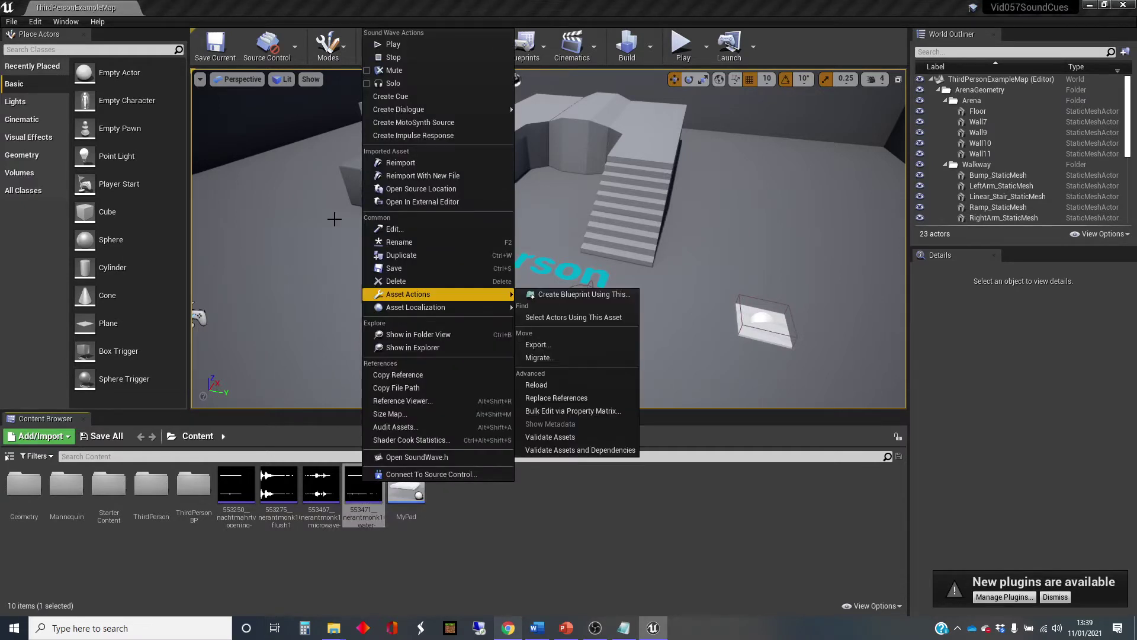
pyautogui.click(418, 98)
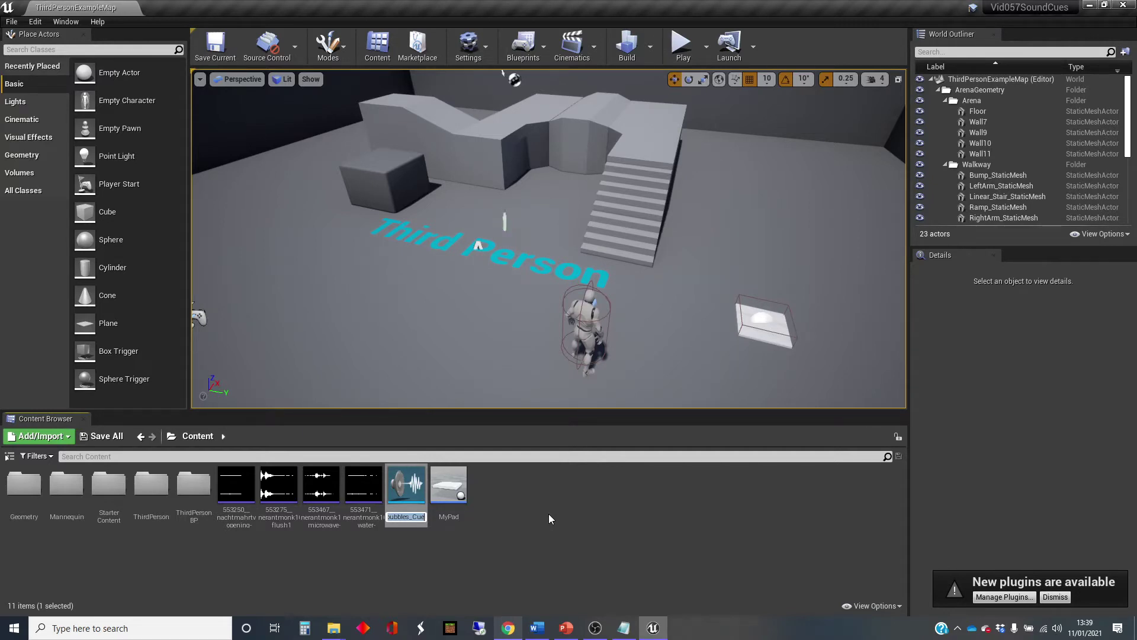
pyautogui.write('BubblesCue')
pyautogui.press('Return')
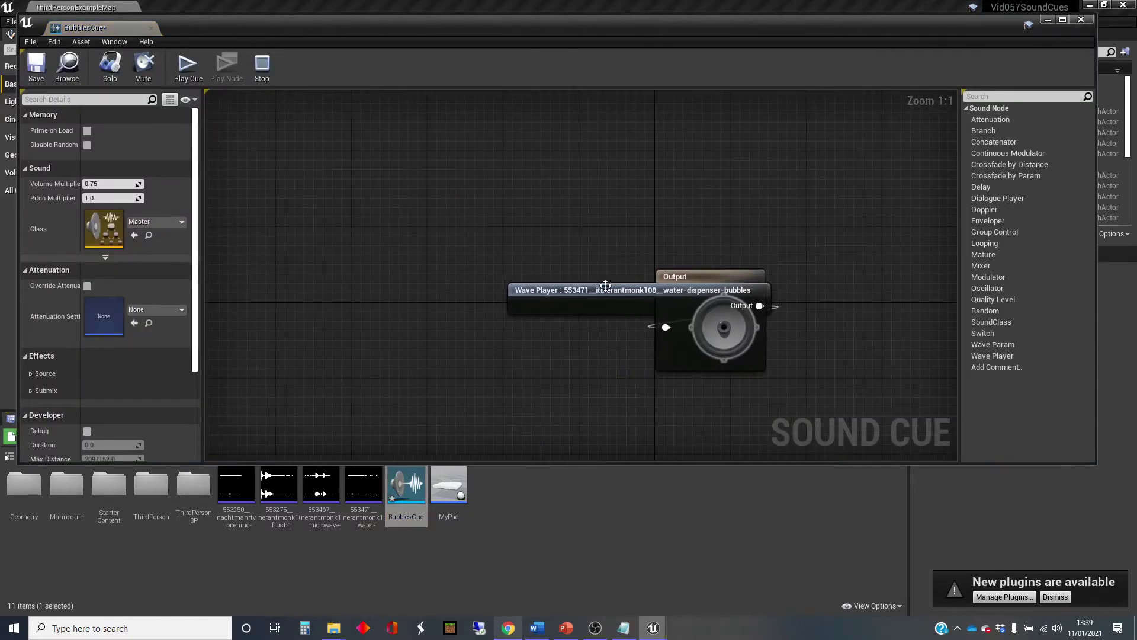
# Spread the Wave Player and Output nodes apart in the BubblesCue graph
pyautogui.moveTo(602, 284); pyautogui.dragTo(382, 259)
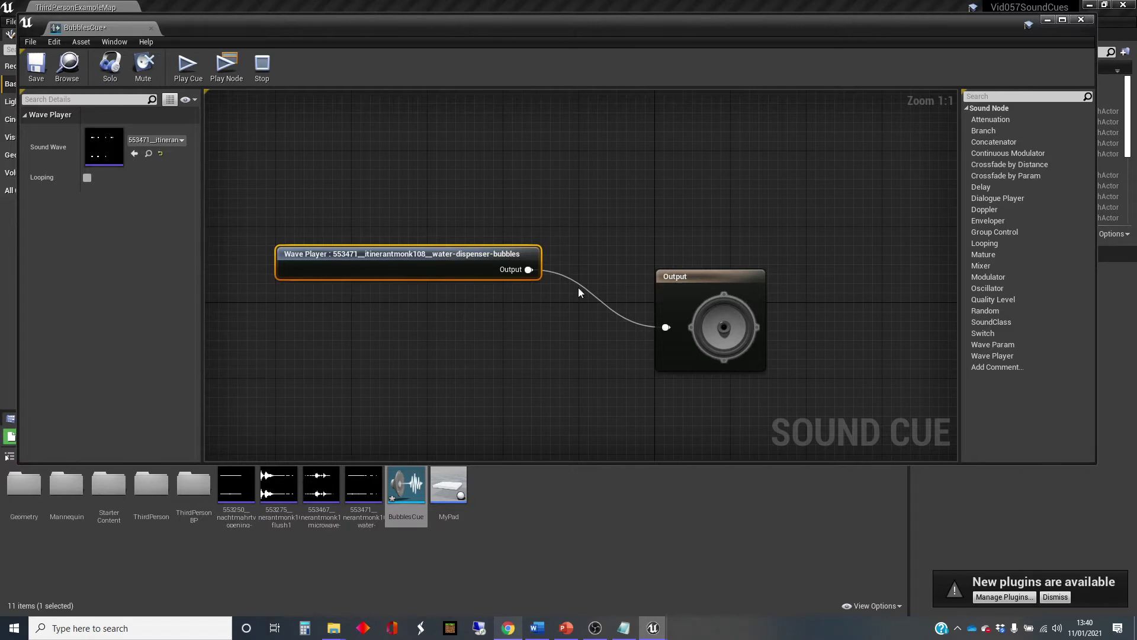
pyautogui.moveTo(708, 275); pyautogui.dragTo(726, 234)
pyautogui.click(374, 307)
pyautogui.click(404, 251)
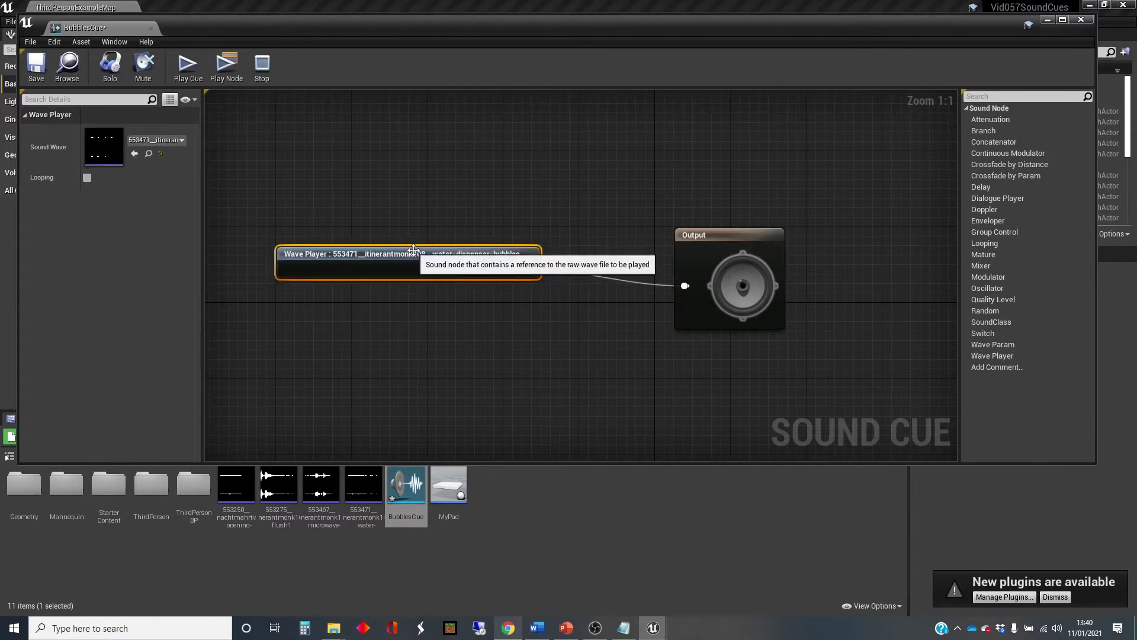
pyautogui.moveTo(412, 254); pyautogui.dragTo(384, 225)
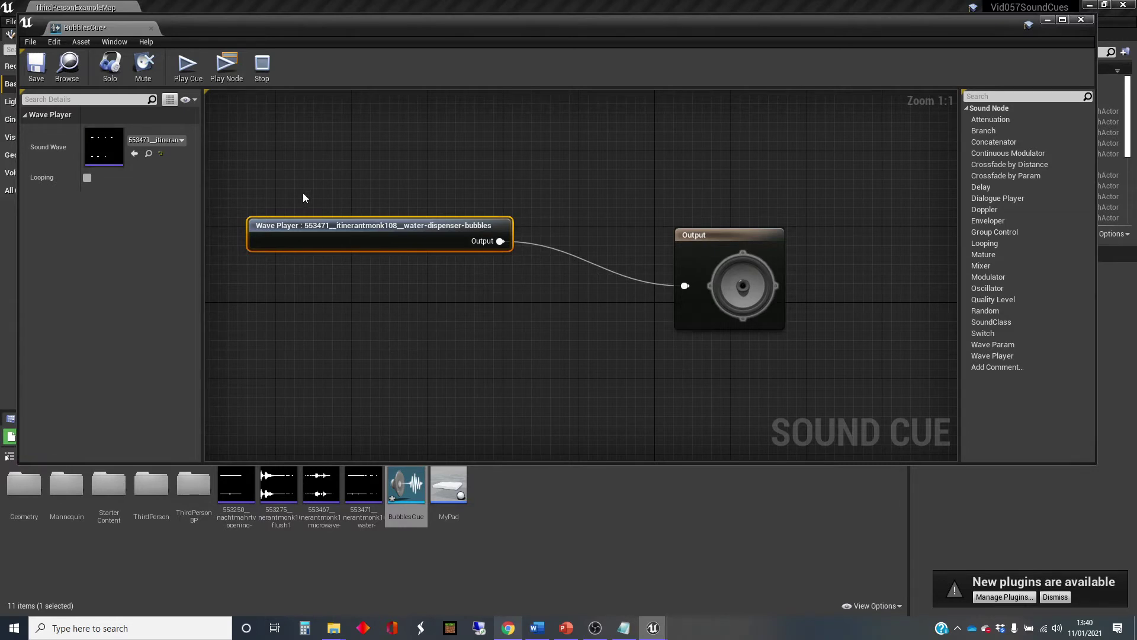
# Play the whole BubblesCue, stop it, and close the cue editor
pyautogui.click(200, 81)
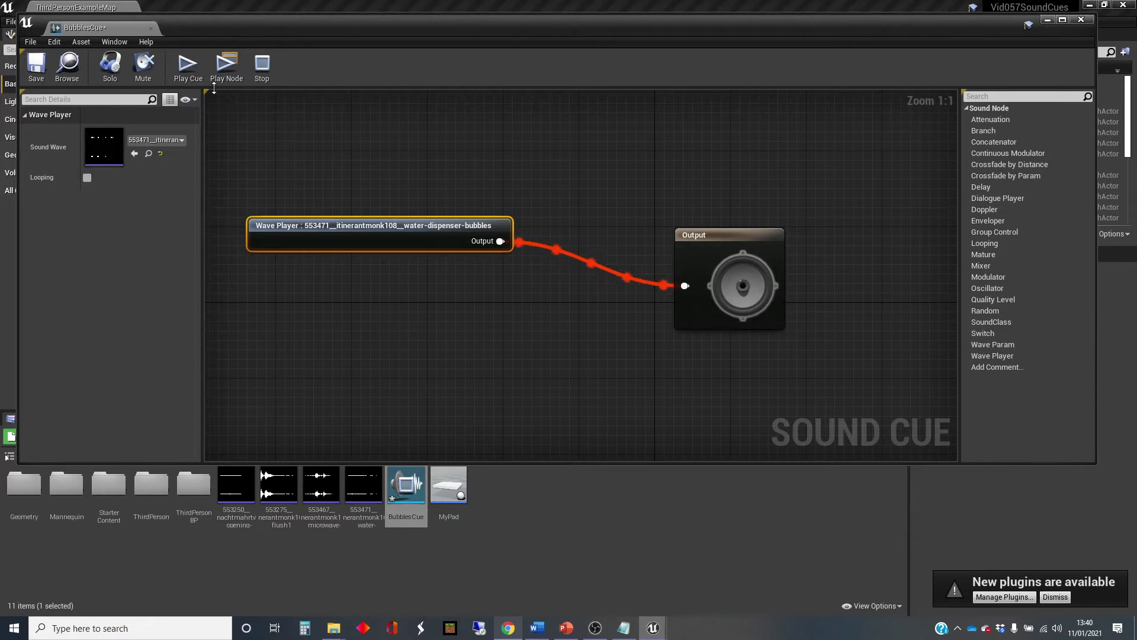
pyautogui.click(262, 65)
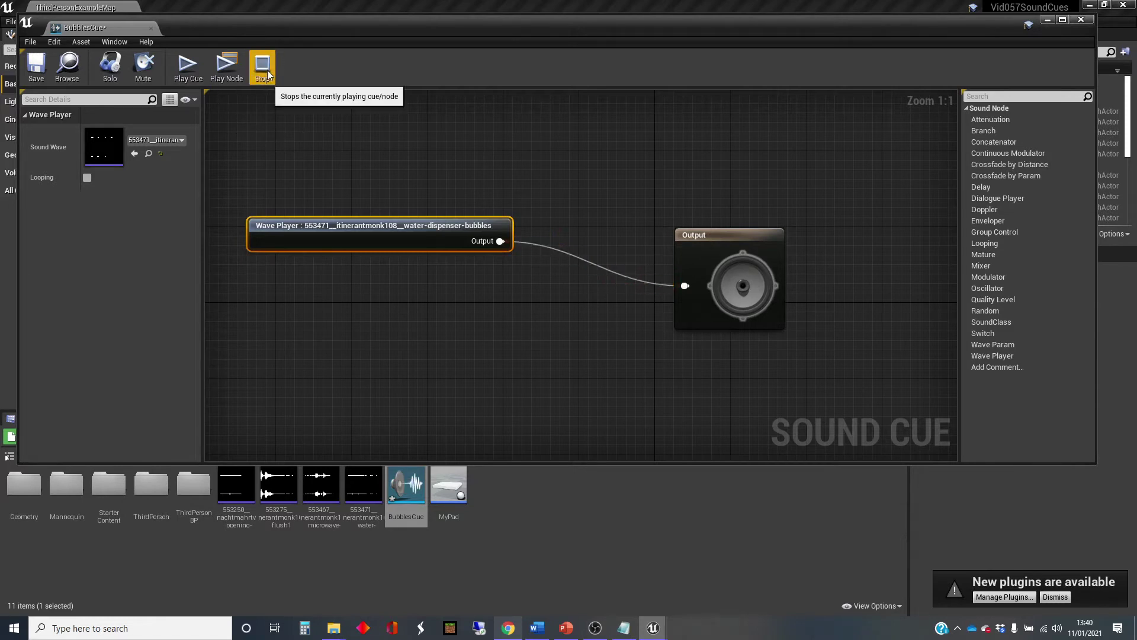
pyautogui.click(1080, 21)
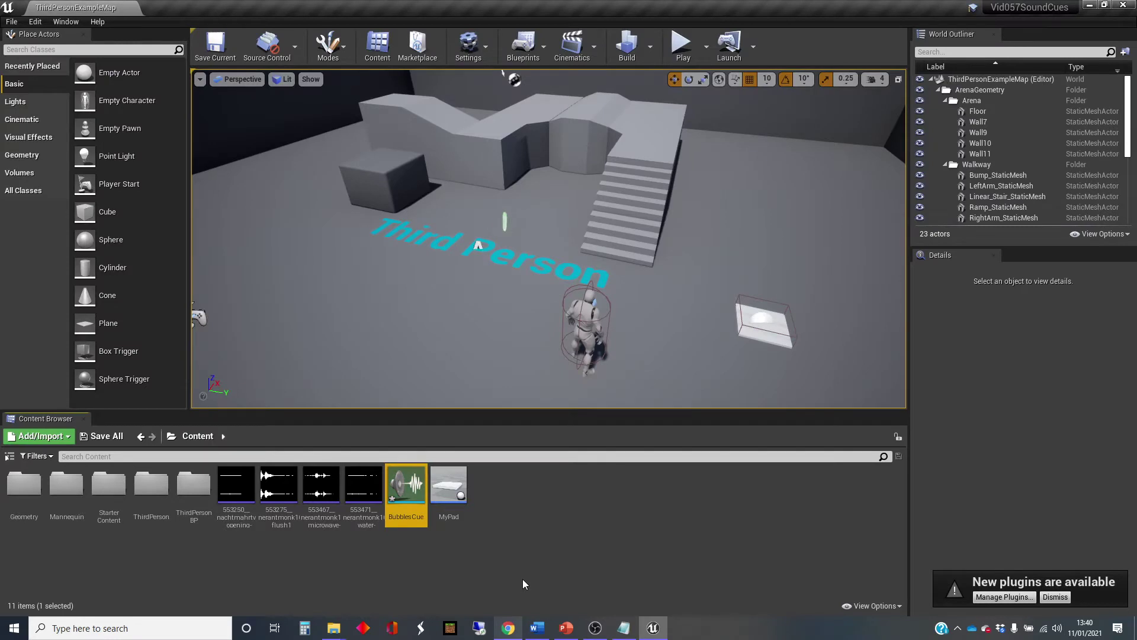
# Create a new empty sound cue in Content named MyCue
pyautogui.rightClick(499, 478)
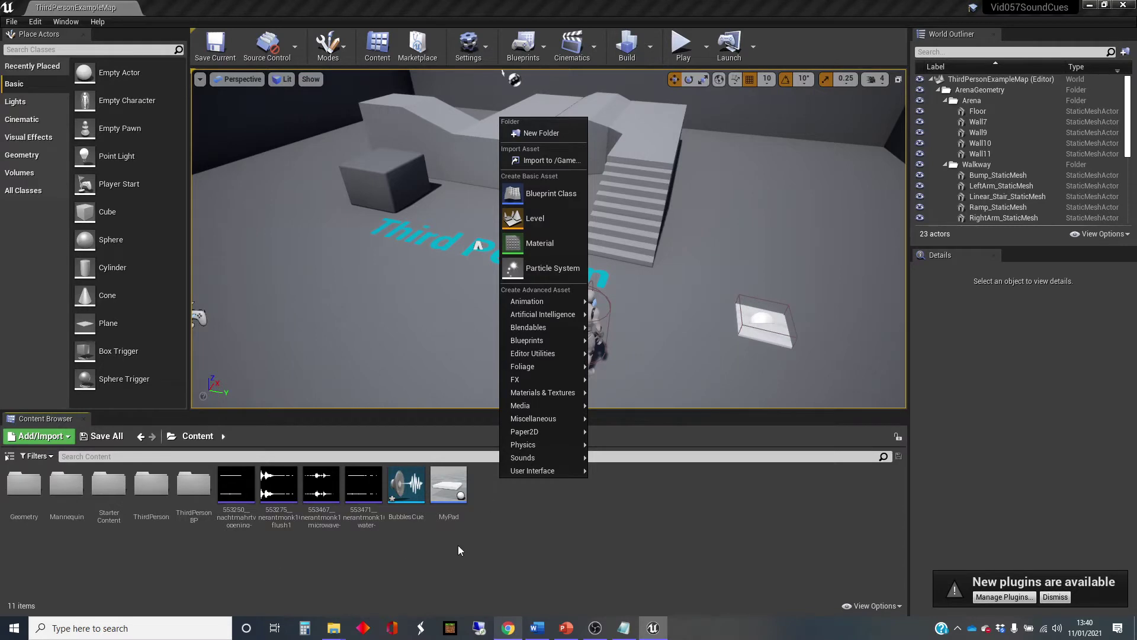
pyautogui.moveTo(541, 460)
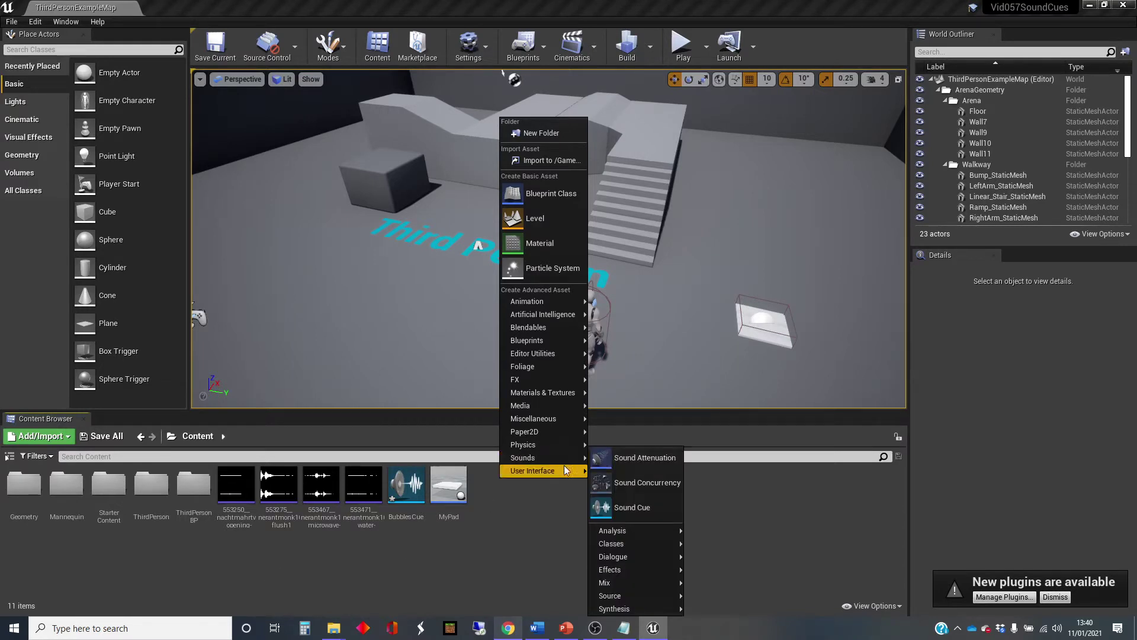
pyautogui.click(646, 510)
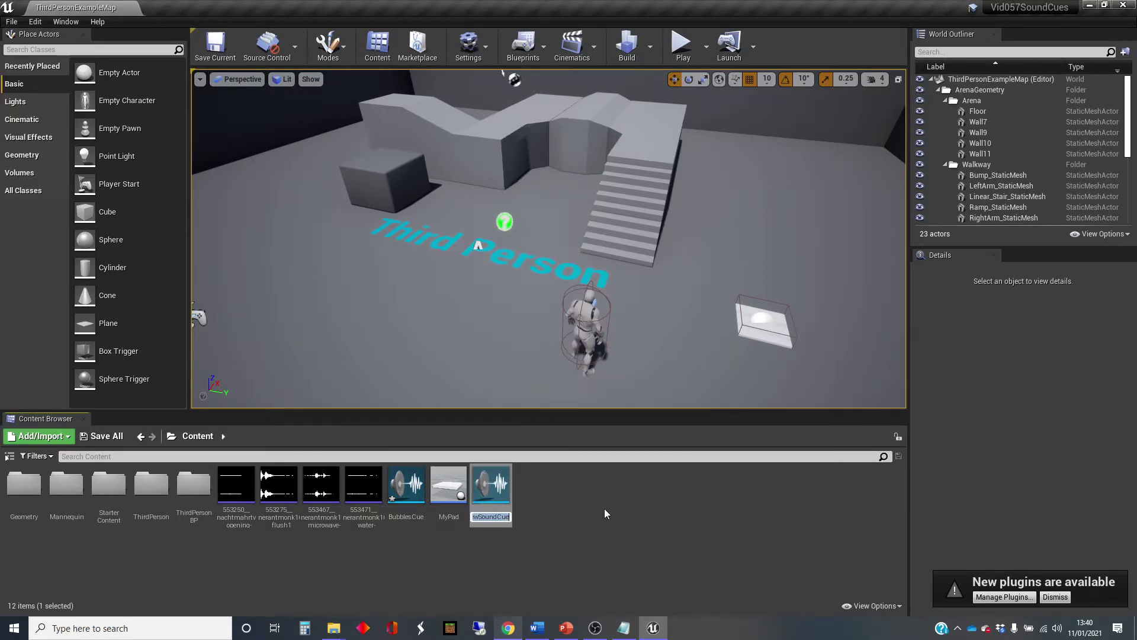
pyautogui.write('MyCue')
pyautogui.press('Return')
pyautogui.press('Return')
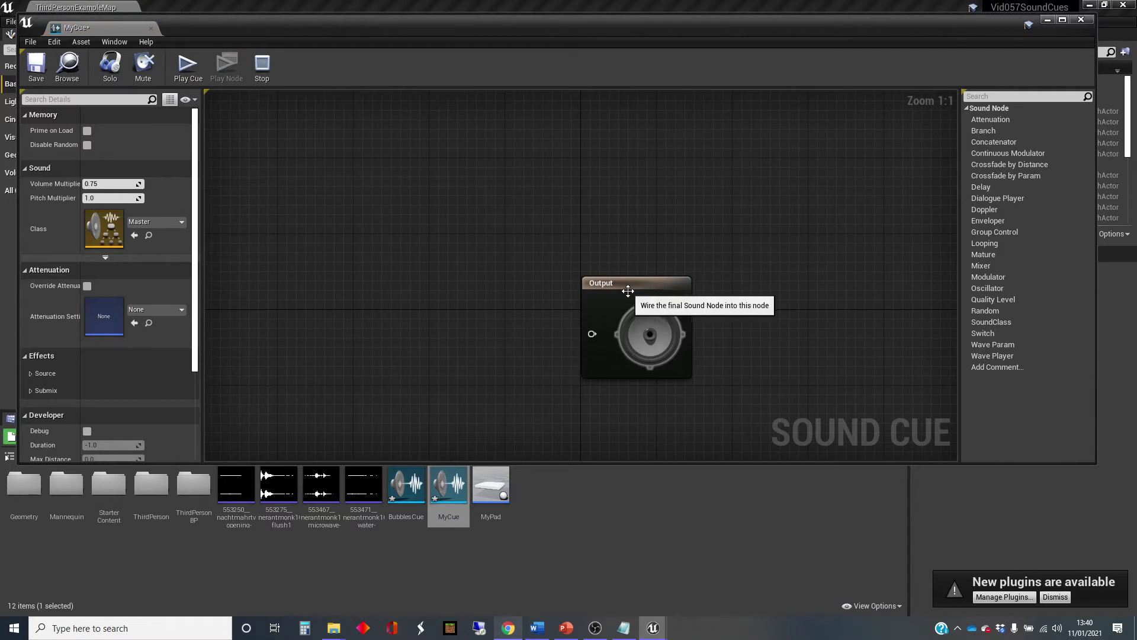
# Move Output up-right and add a Wave Player node to its left
pyautogui.moveTo(632, 295); pyautogui.dragTo(696, 223)
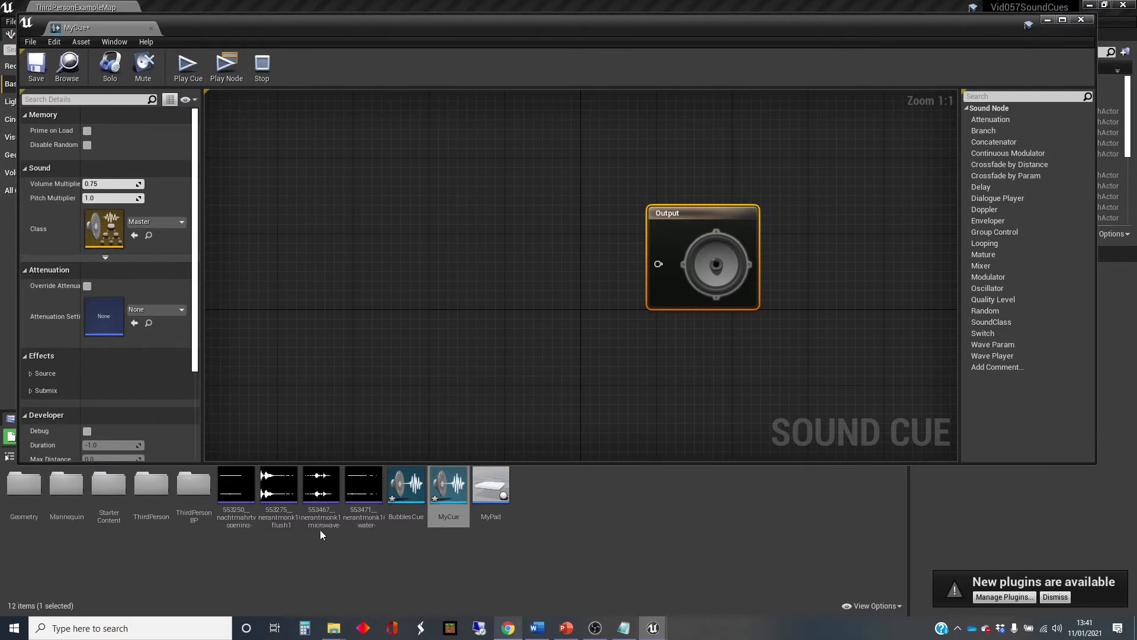
pyautogui.rightClick(268, 191)
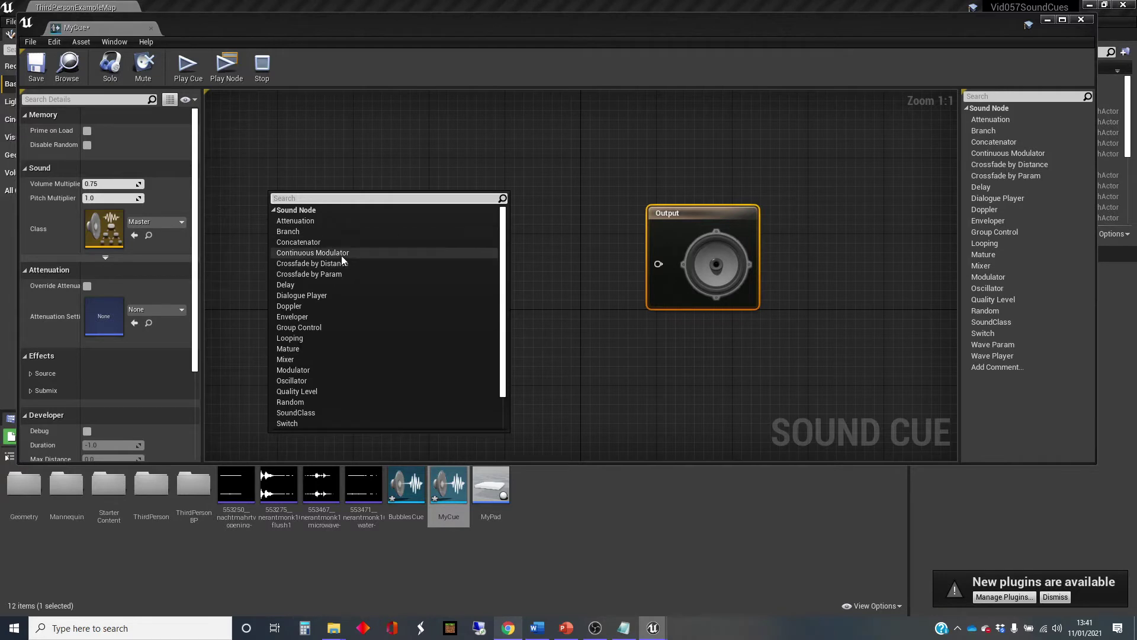
pyautogui.click(834, 137)
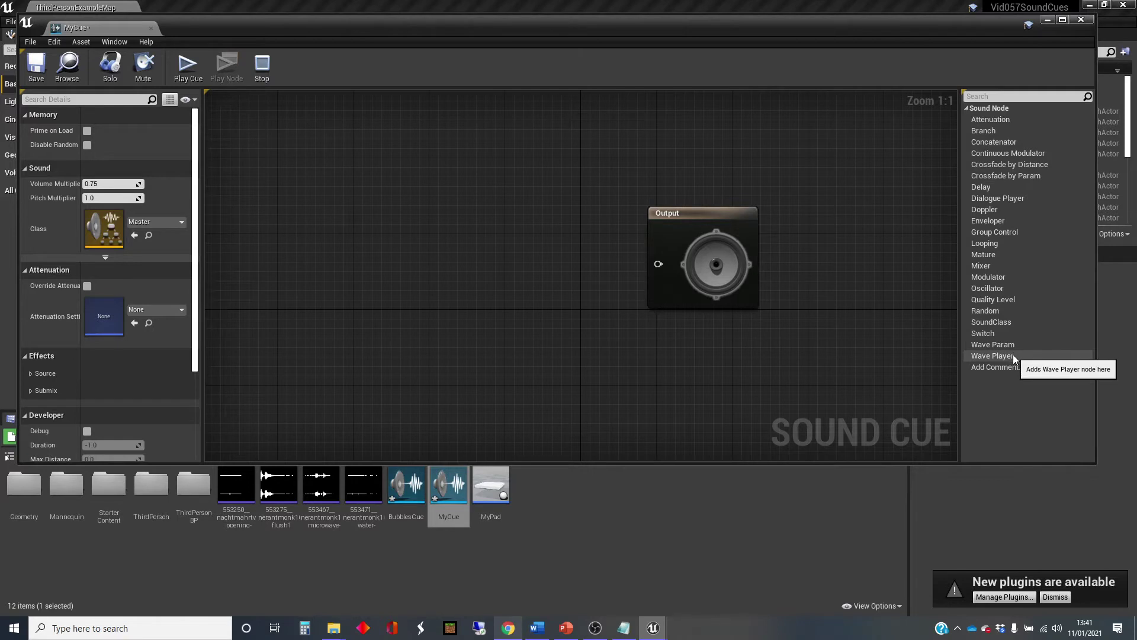
pyautogui.moveTo(1013, 354); pyautogui.dragTo(284, 222)
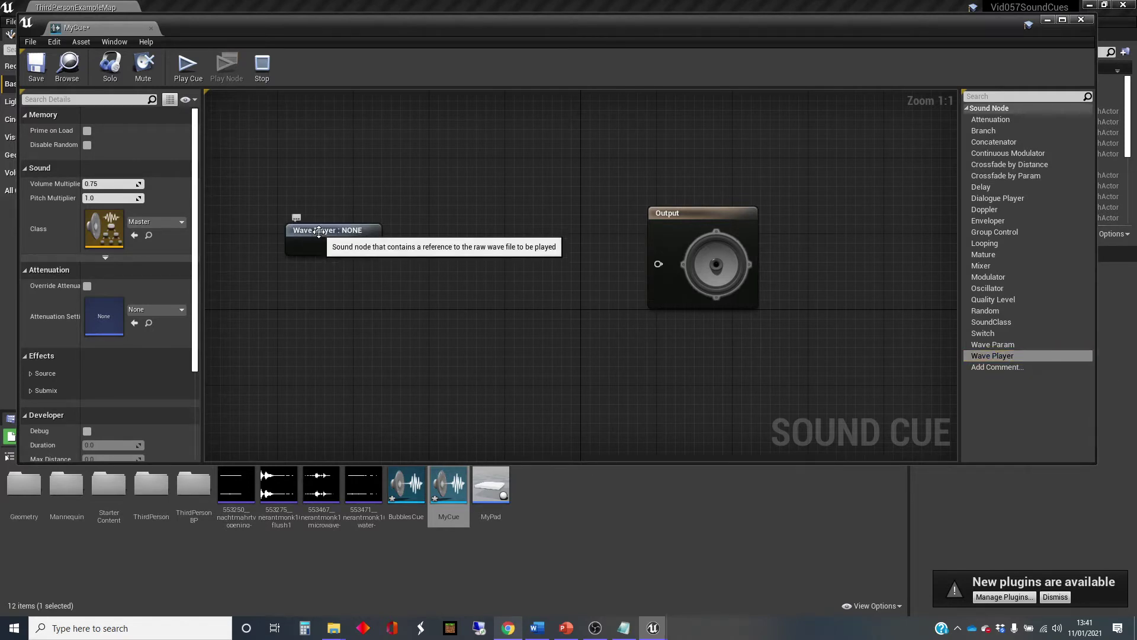
pyautogui.click(318, 231)
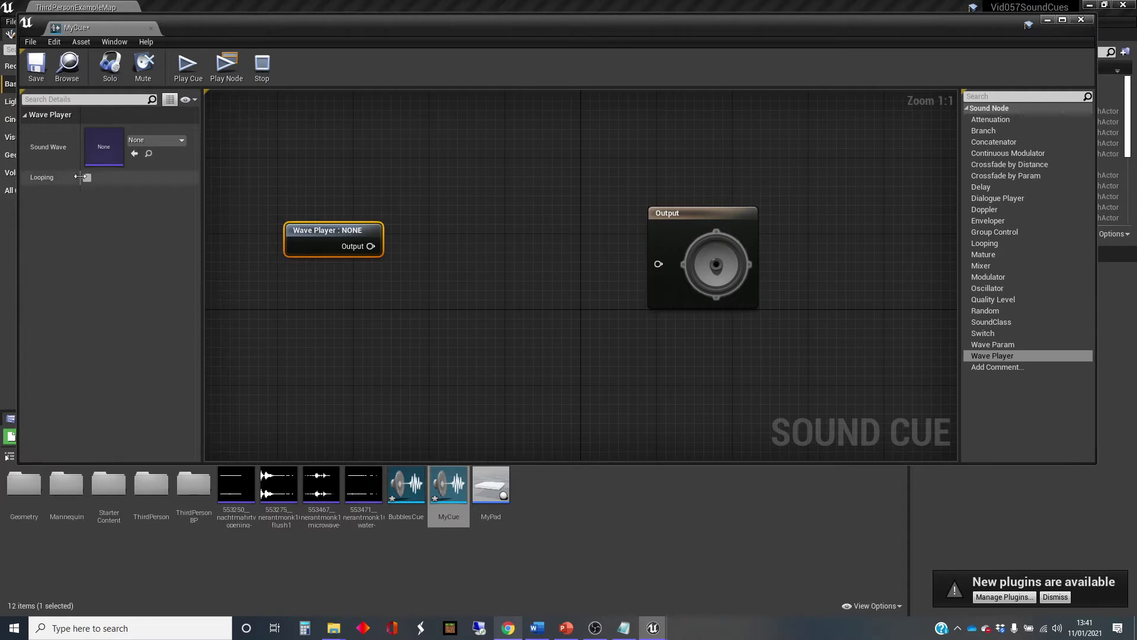
# Assign Starter_Music01 as the Wave Player's sound wave
pyautogui.click(180, 141)
pyautogui.scroll(-5, 215, 335)
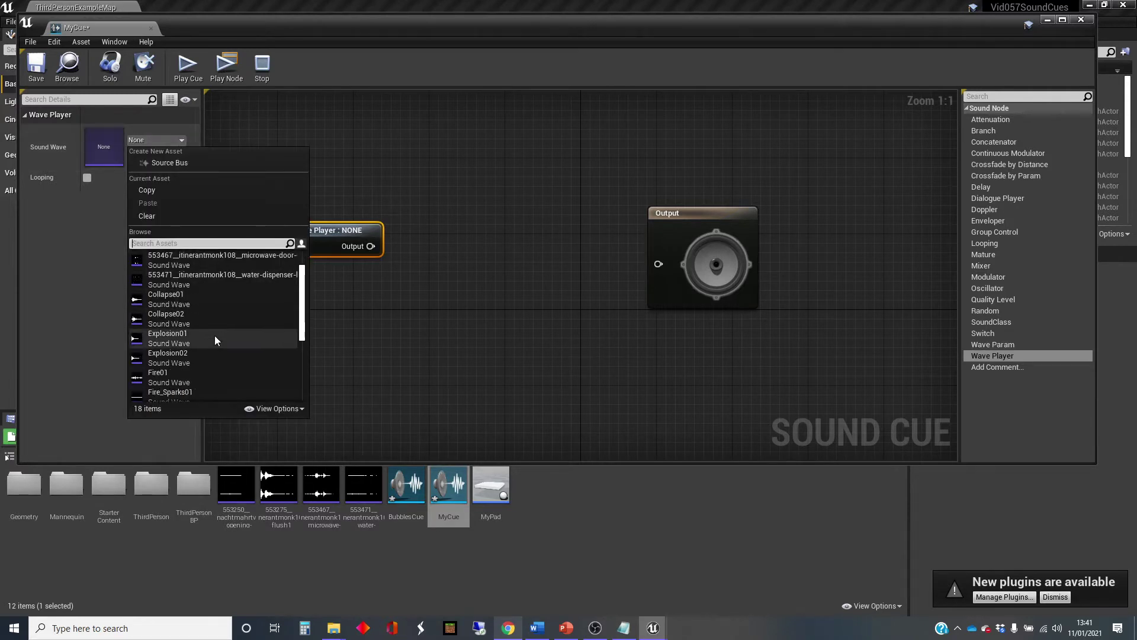
pyautogui.scroll(1, 215, 335)
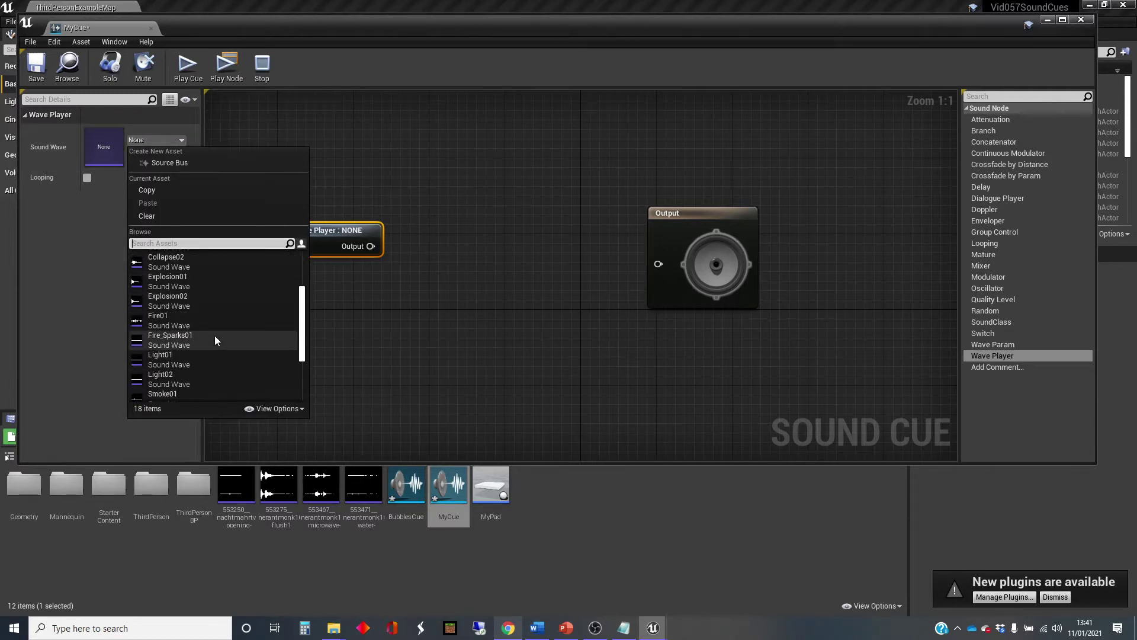
pyautogui.scroll(-2, 206, 332)
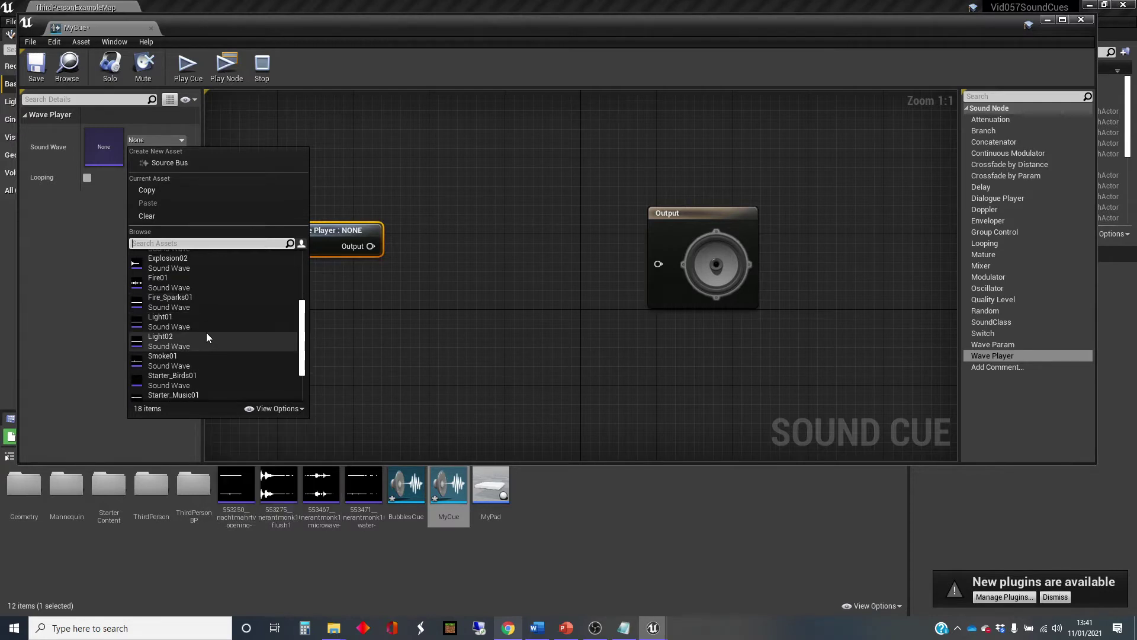
pyautogui.scroll(-2, 206, 332)
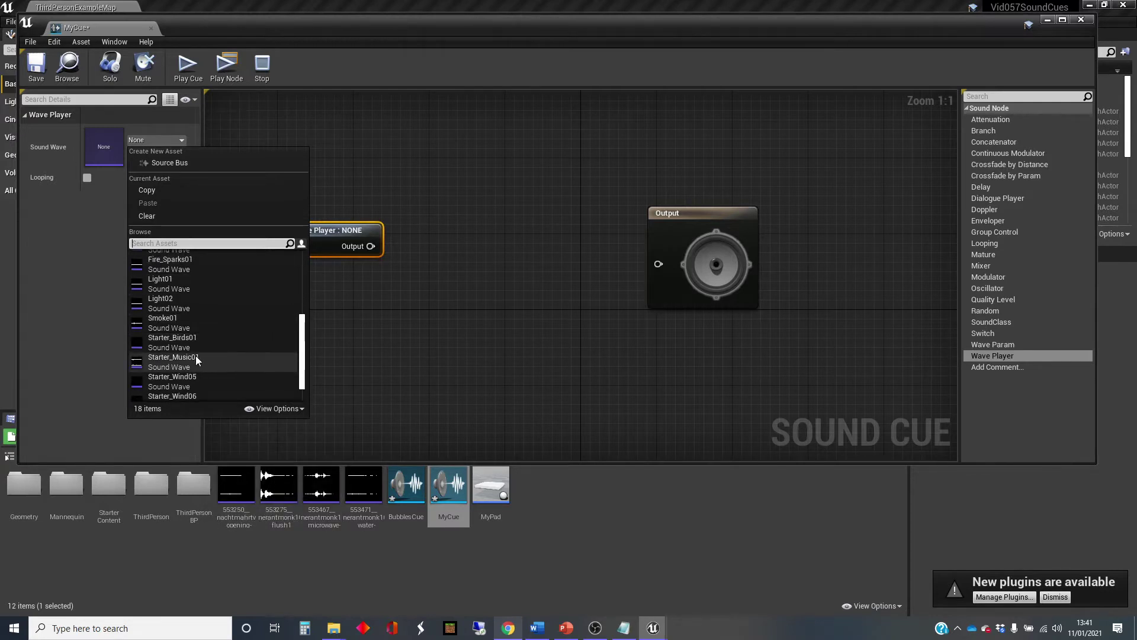
pyautogui.click(196, 359)
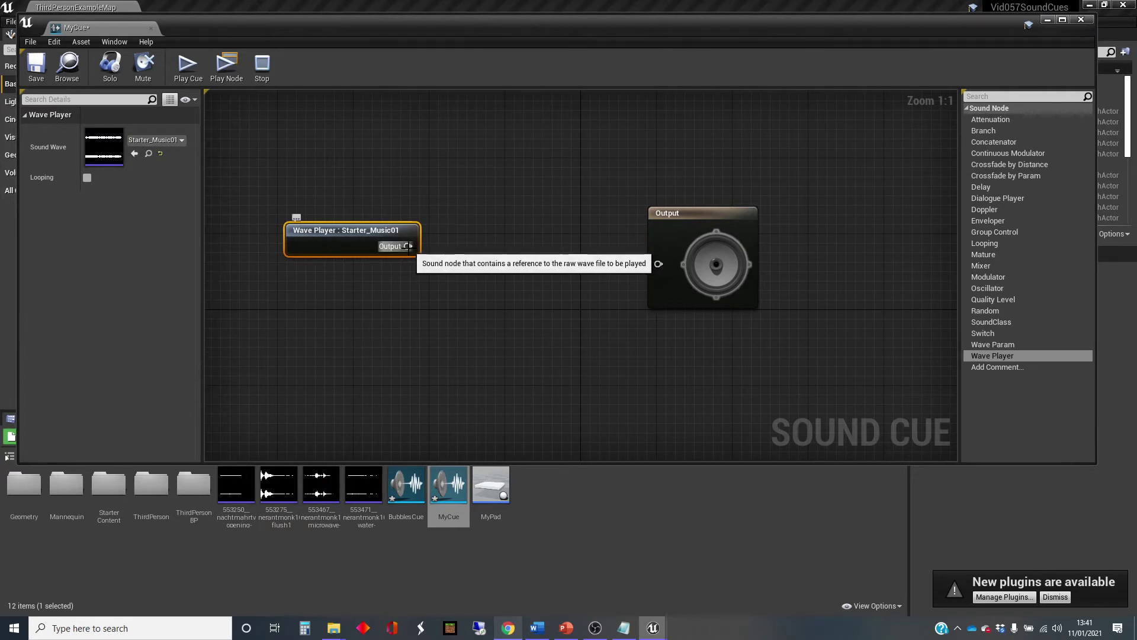
# Wire the Wave Player into Output and preview the cue
pyautogui.moveTo(421, 249); pyautogui.dragTo(657, 264)
pyautogui.click(185, 66)
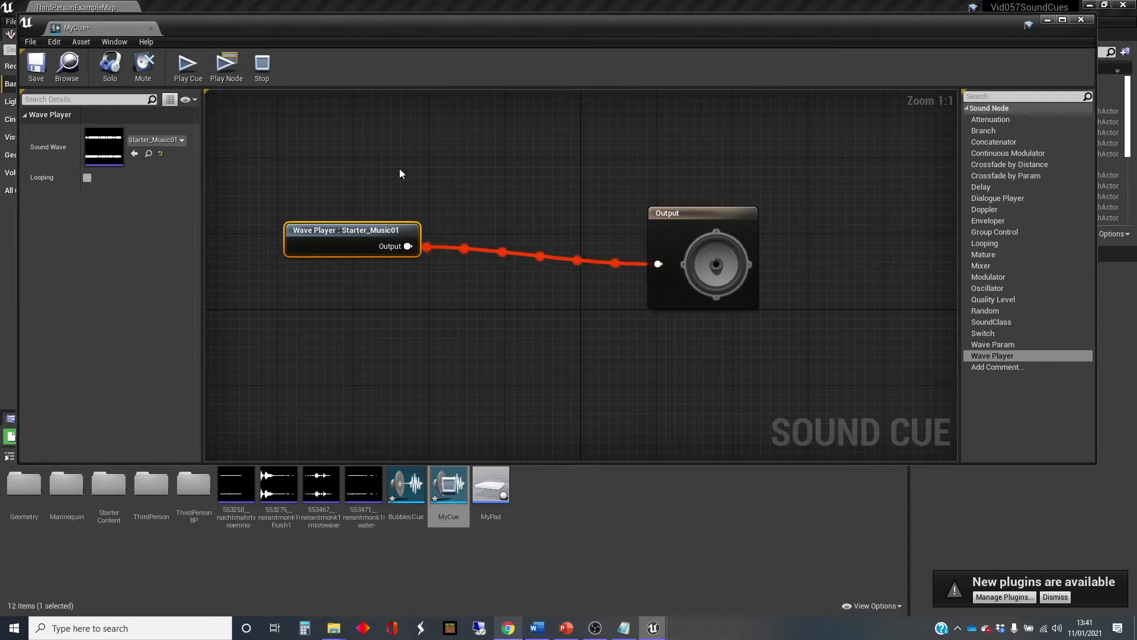
pyautogui.click(262, 65)
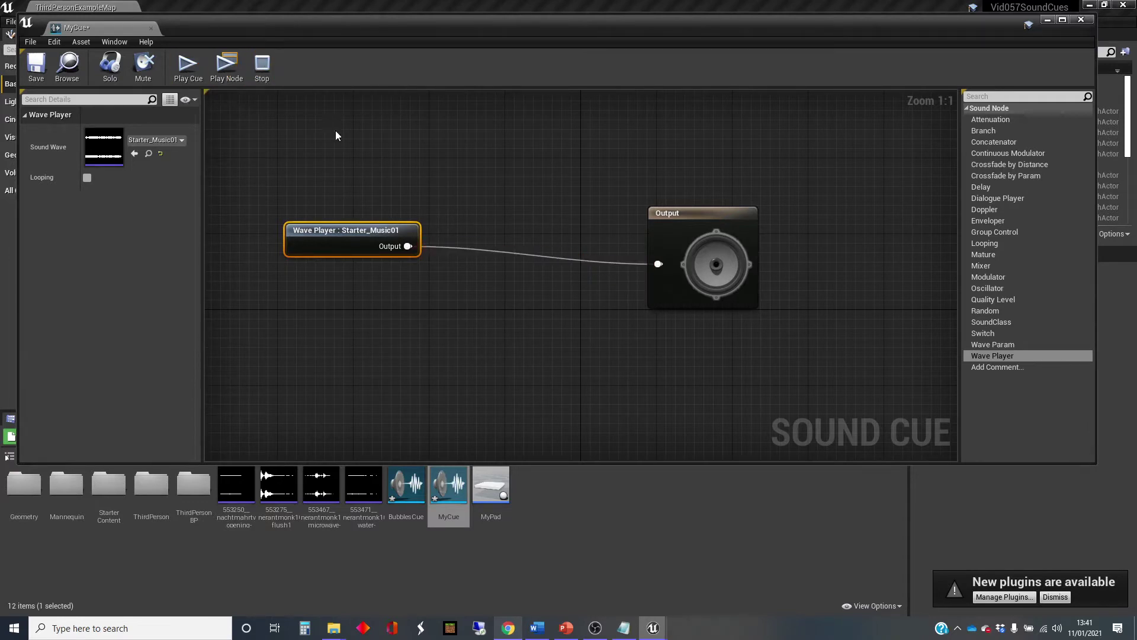
# Open the MyPad Blueprint and add an Audio component under DefaultSceneRoot
pyautogui.click(1048, 20)
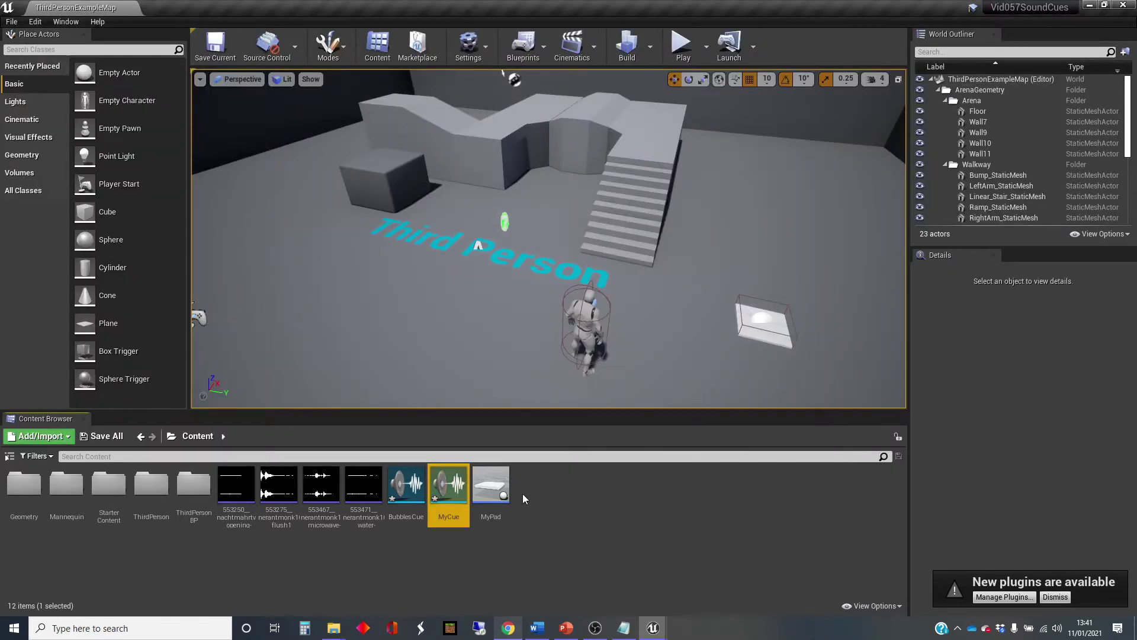
pyautogui.doubleClick(487, 483)
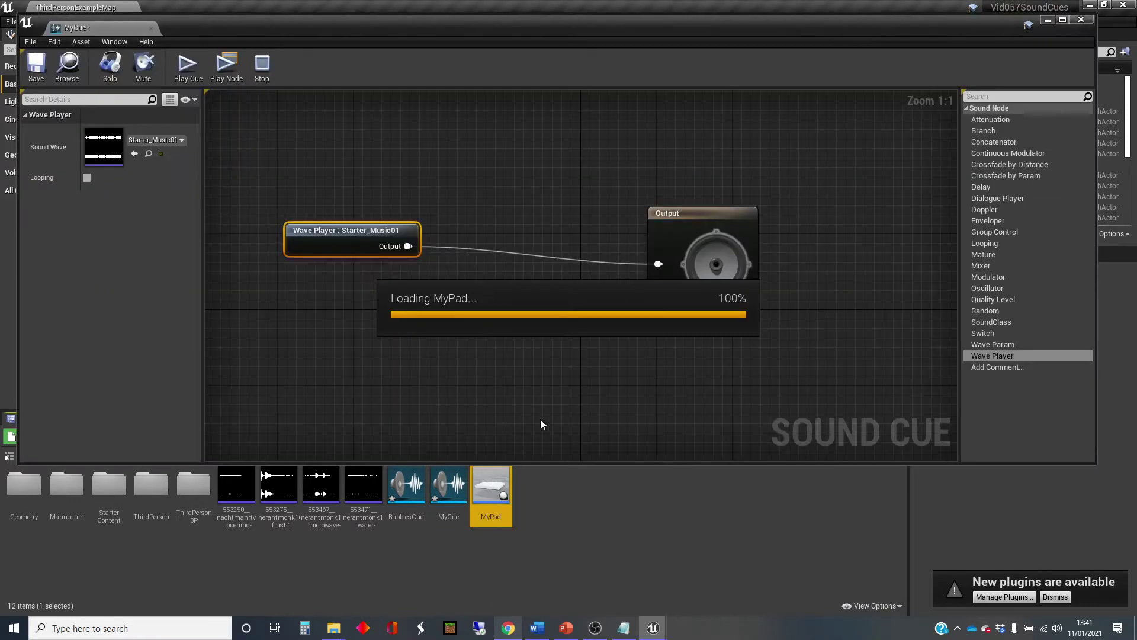
pyautogui.click(1061, 20)
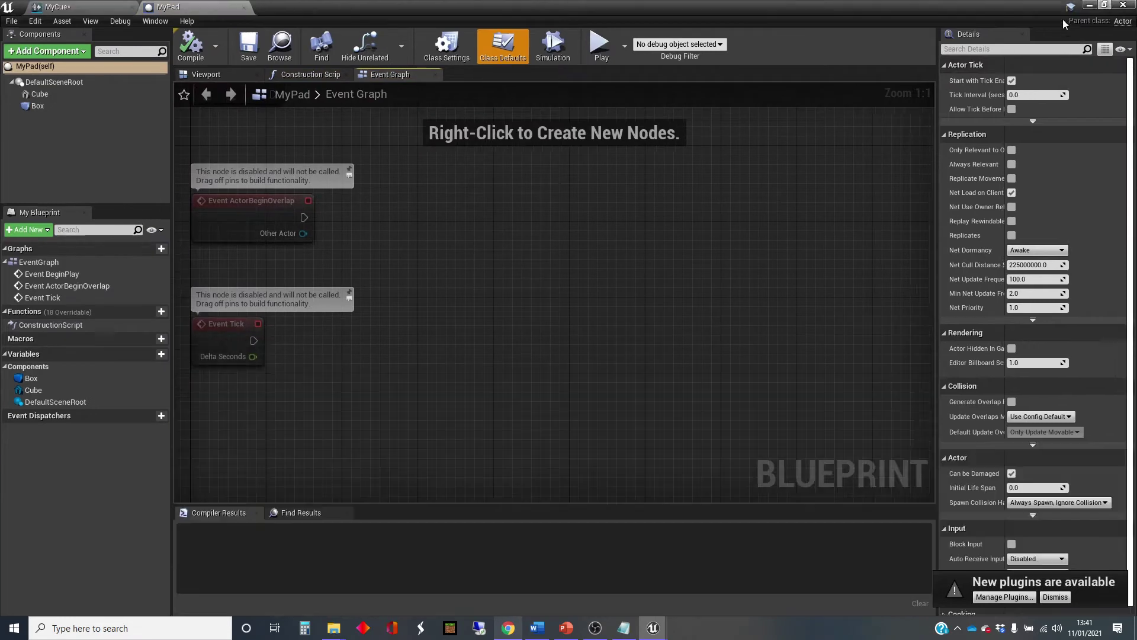
pyautogui.click(62, 83)
pyautogui.click(85, 51)
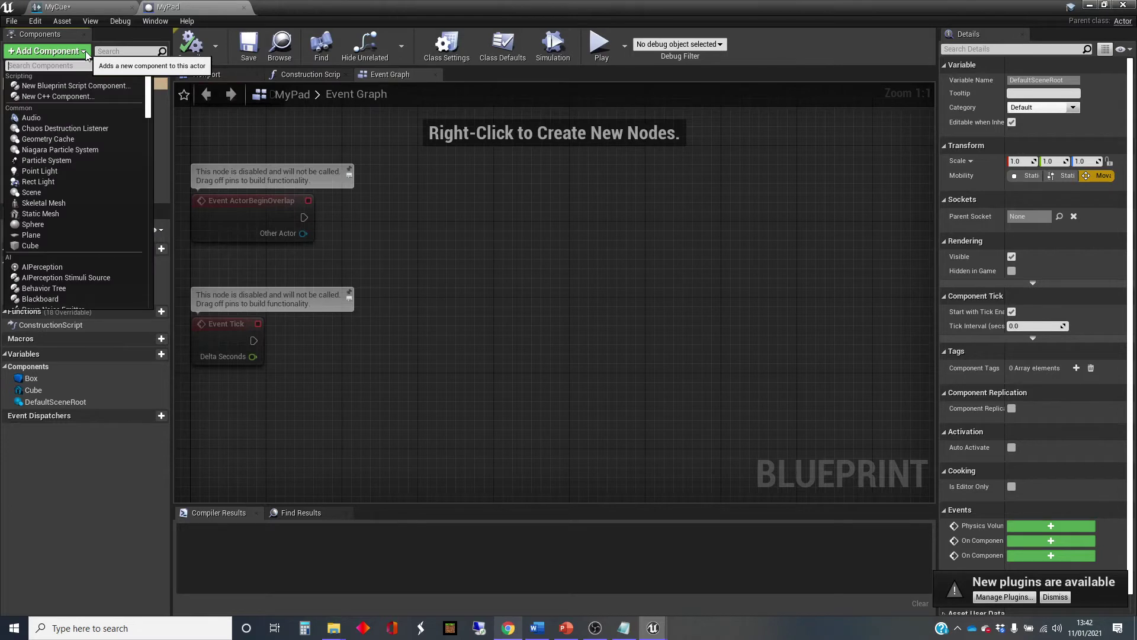
pyautogui.click(52, 116)
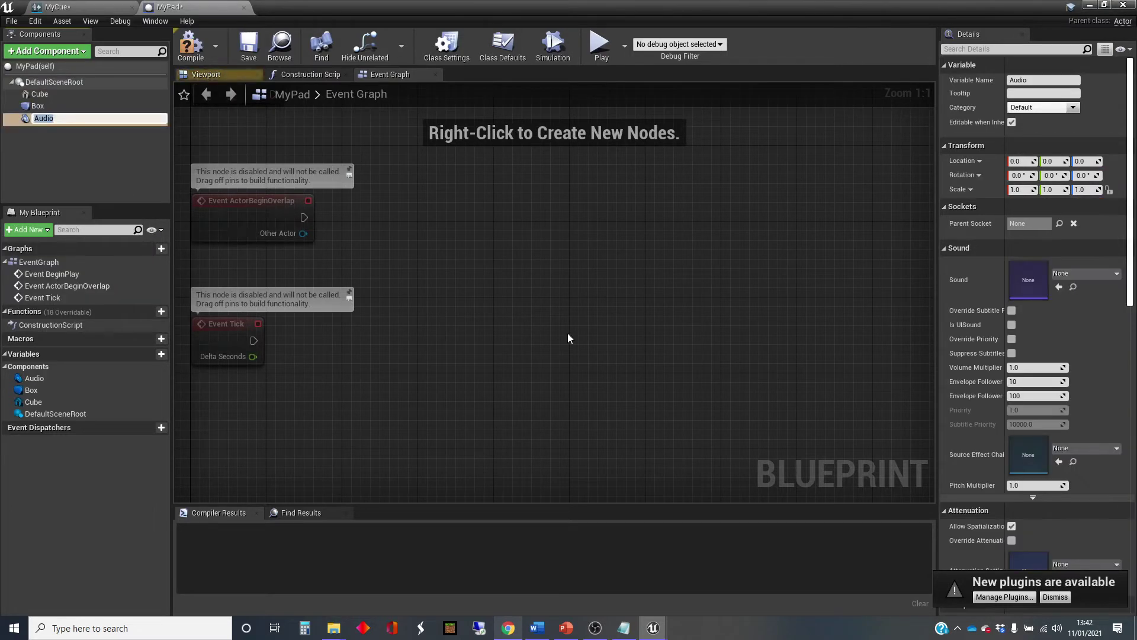
pyautogui.click(80, 165)
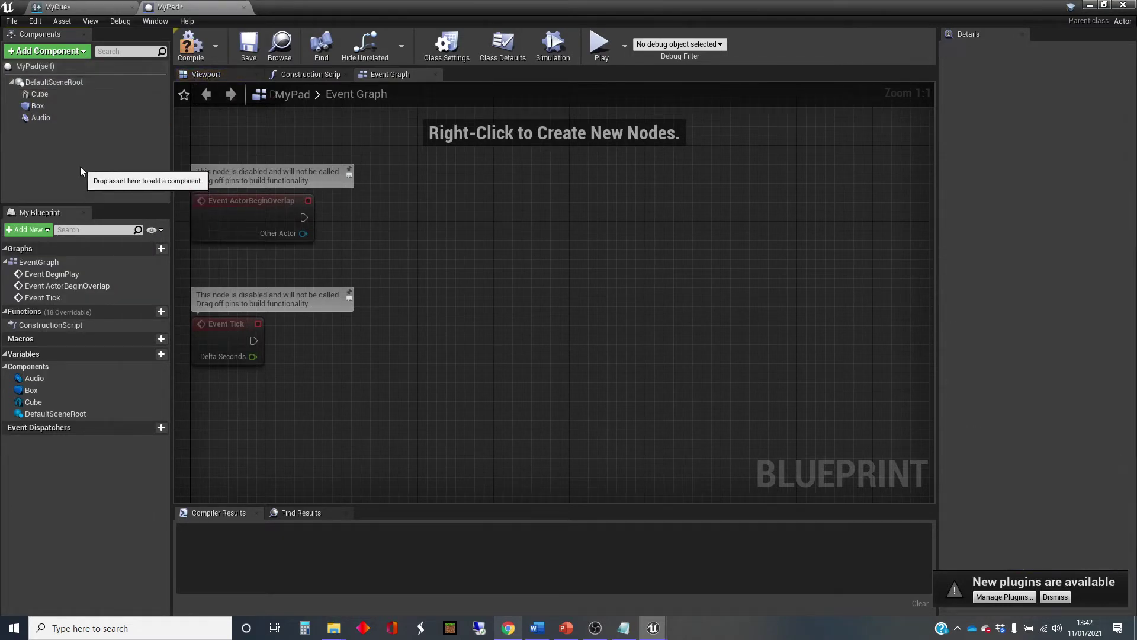
pyautogui.click(61, 119)
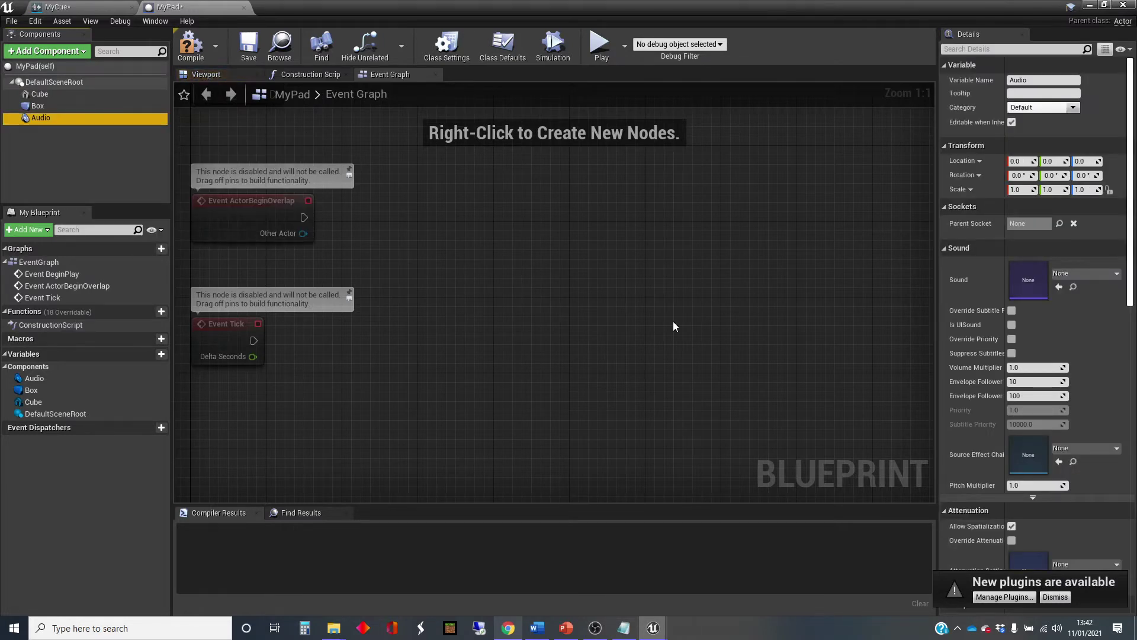
# Set the Audio component's Sound to MyCue via the asset search
pyautogui.click(1118, 275)
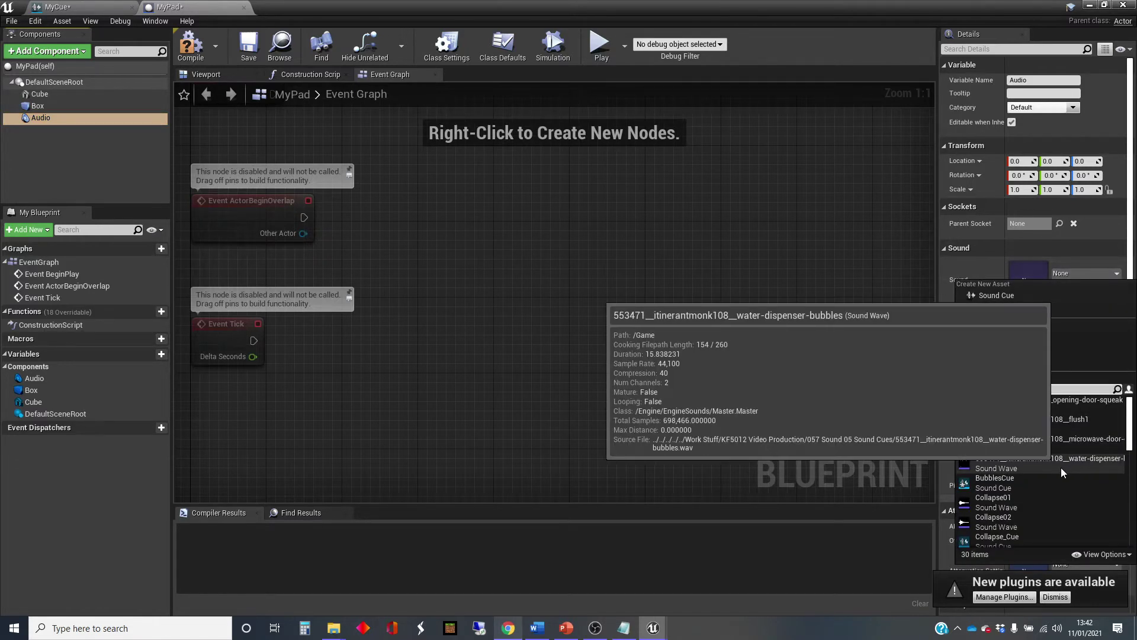
pyautogui.click(1022, 389)
pyautogui.write('my')
pyautogui.click(995, 404)
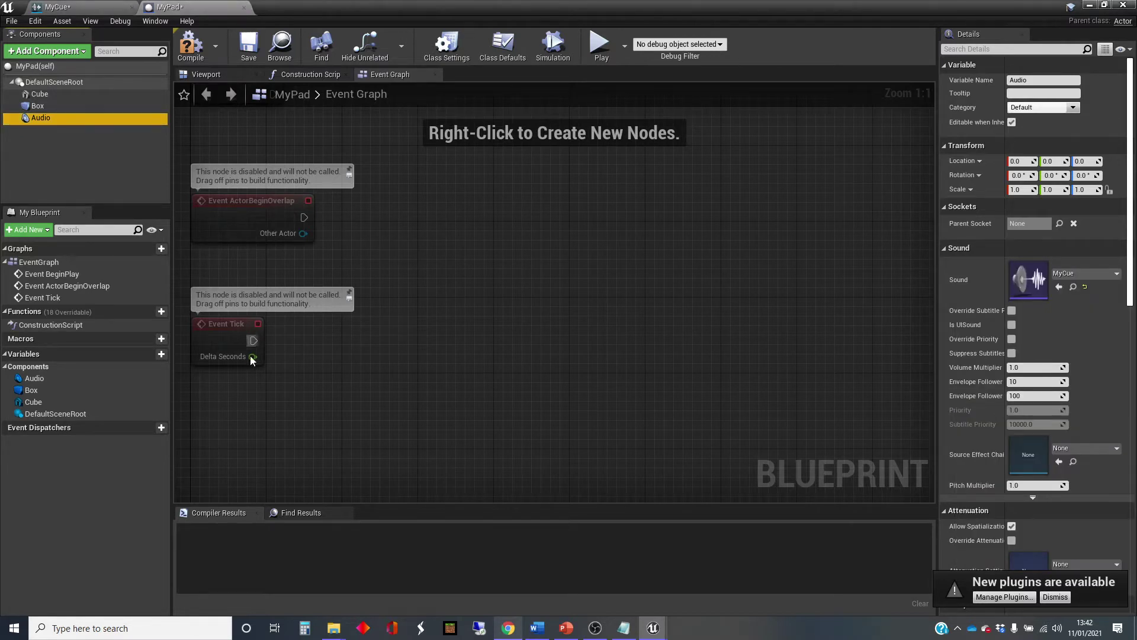
pyautogui.moveTo(229, 326); pyautogui.dragTo(248, 442)
pyautogui.click(51, 119)
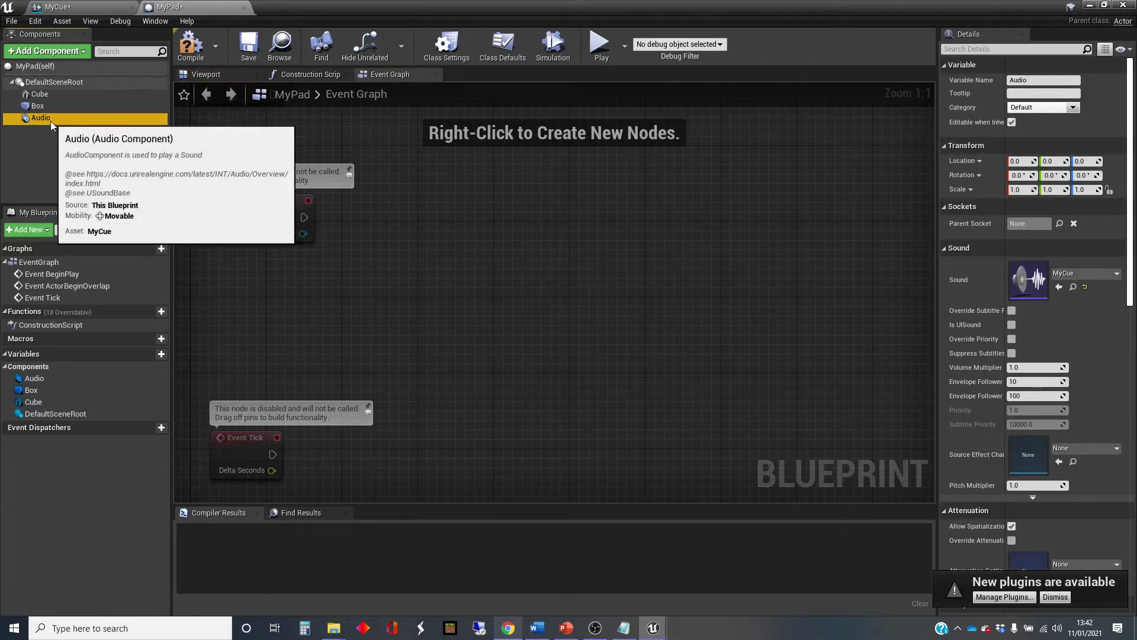
# Place an Audio reference with a Play node triggered by ActorBeginOverlap
pyautogui.moveTo(51, 118); pyautogui.dragTo(432, 252)
pyautogui.write('play')
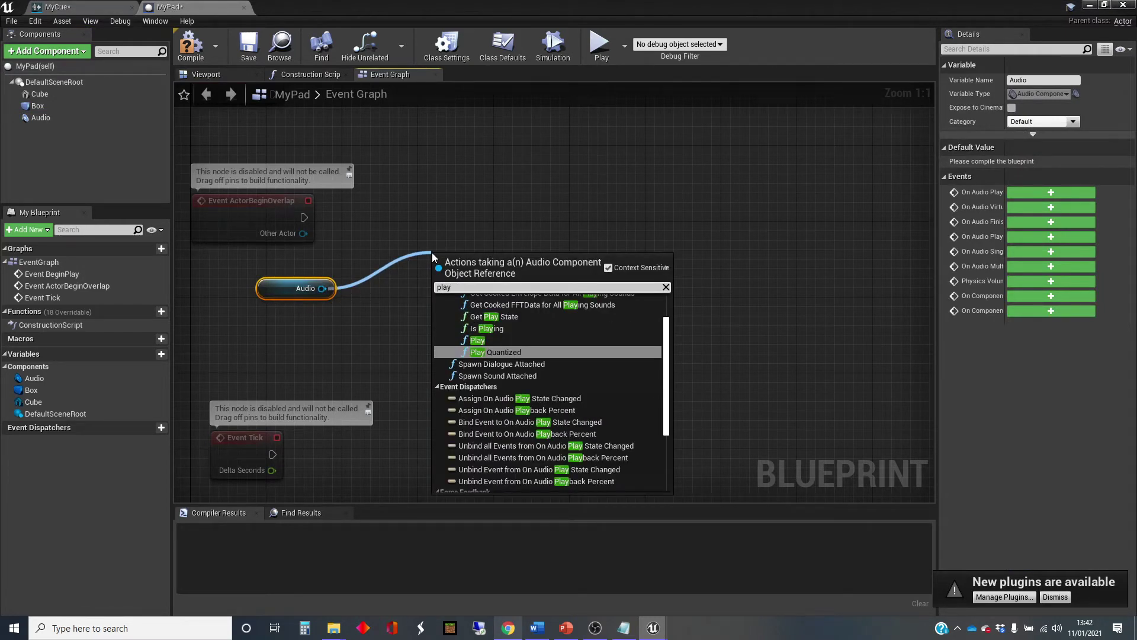
pyautogui.press('Up')
pyautogui.press('Return')
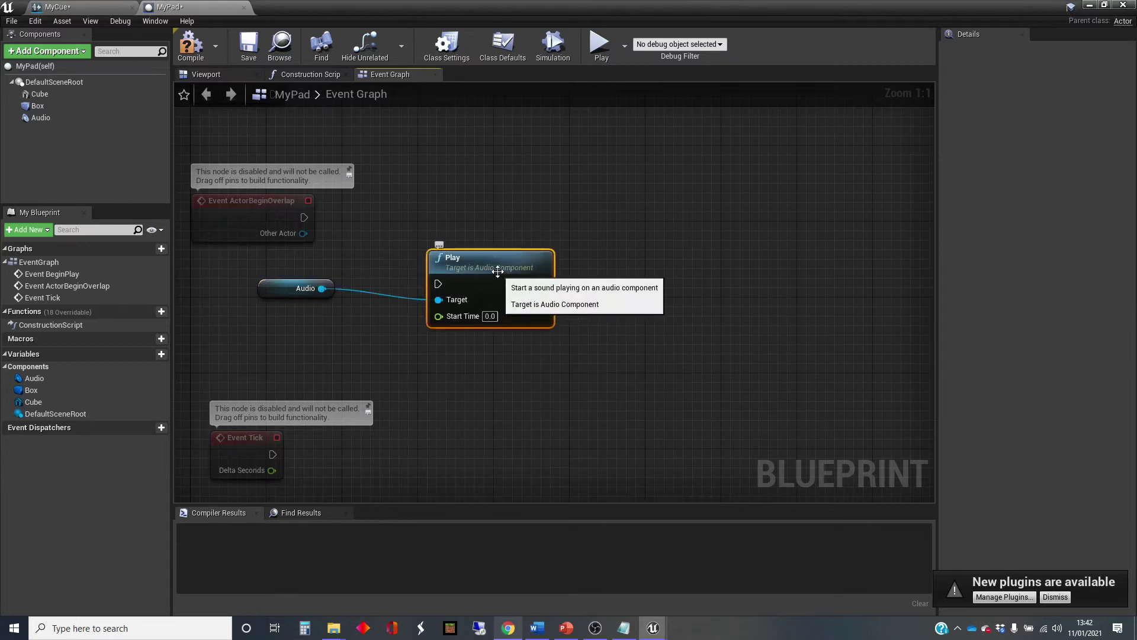
pyautogui.moveTo(434, 270); pyautogui.dragTo(441, 213)
pyautogui.moveTo(303, 218); pyautogui.dragTo(448, 227)
pyautogui.moveTo(322, 289); pyautogui.dragTo(426, 336)
# Add a Stop node wired to the Audio reference
pyautogui.write('srop')
pyautogui.press('BackSpace')
pyautogui.press('BackSpace')
pyautogui.press('BackSpace')
pyautogui.write('ti')
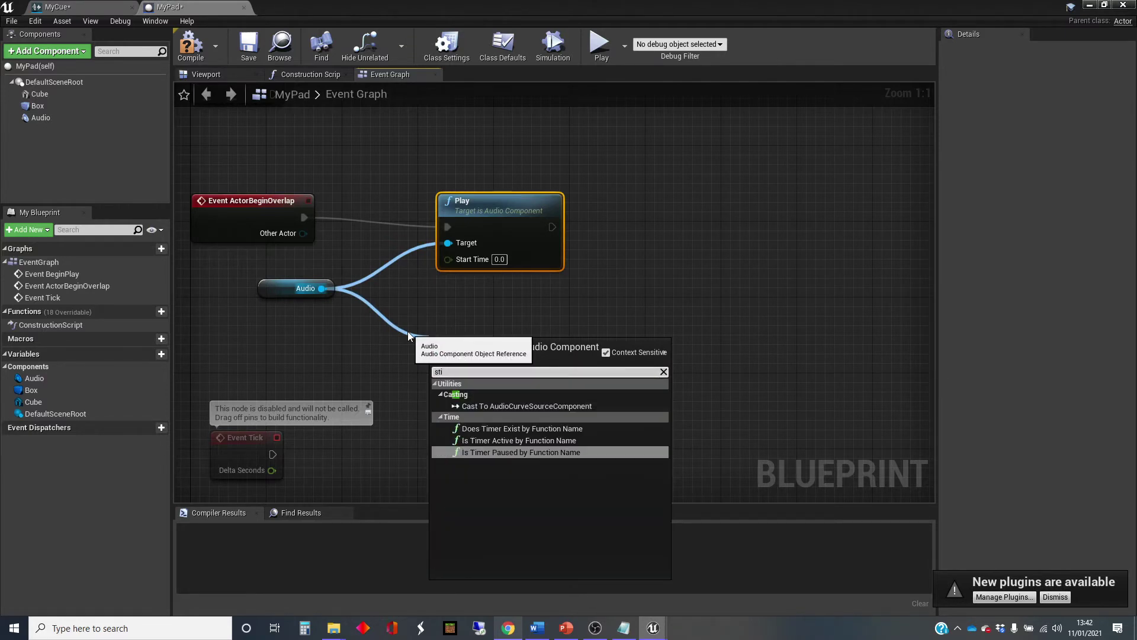
pyautogui.press('BackSpace')
pyautogui.write('op')
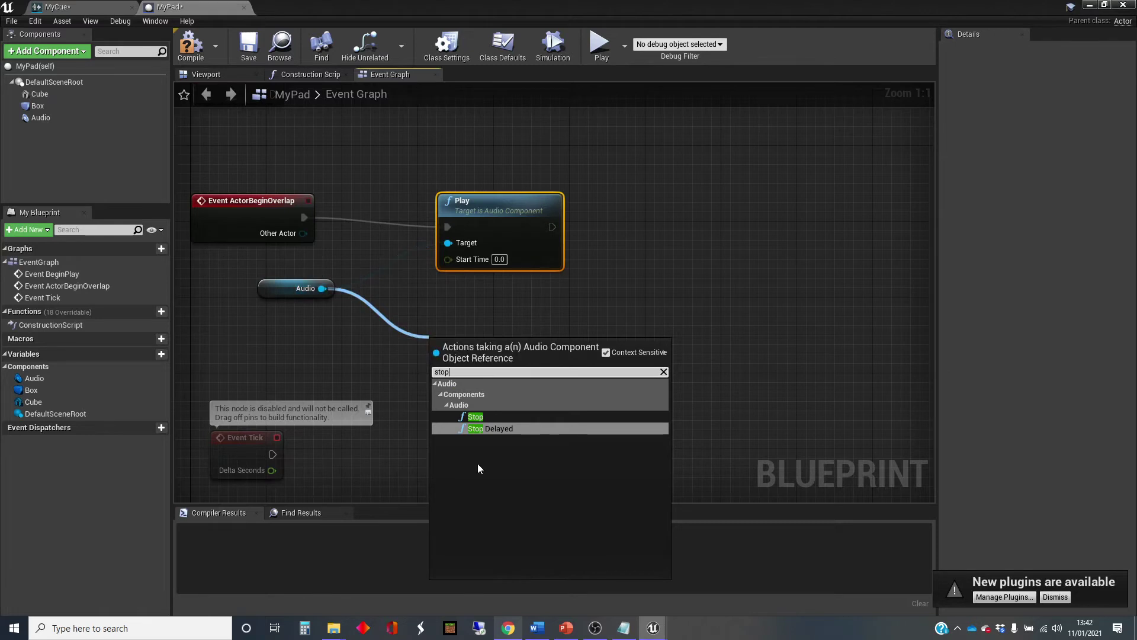
pyautogui.click(475, 417)
pyautogui.moveTo(496, 352); pyautogui.dragTo(509, 343)
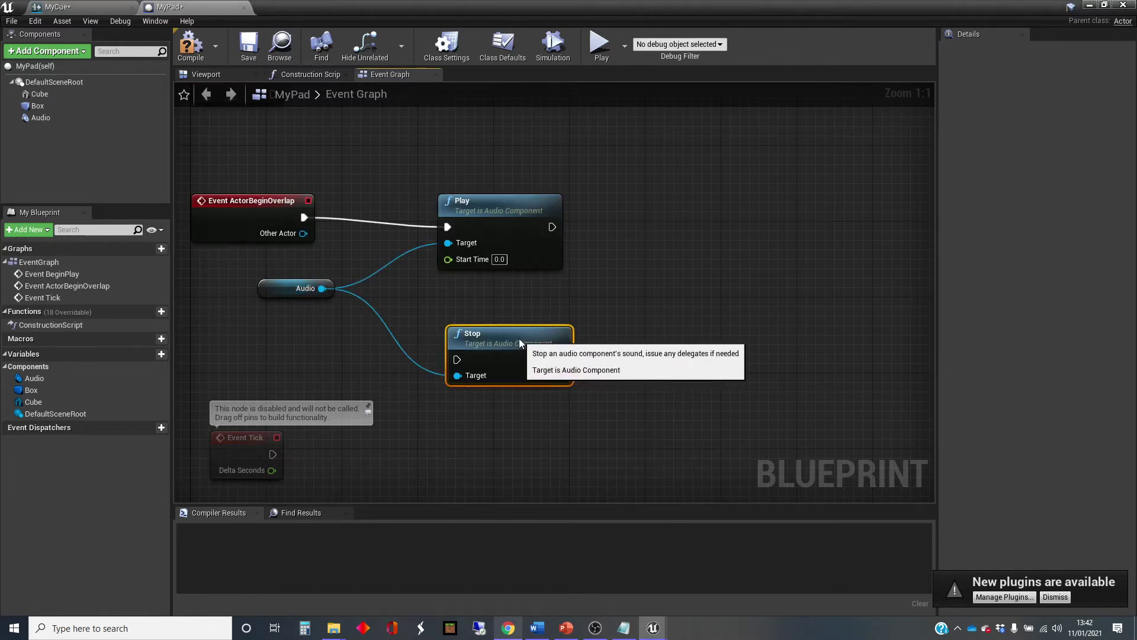
# Add an Event ActorEndOverlap that triggers Stop, then compile MyPad
pyautogui.press('Home')
pyautogui.click(394, 157)
pyautogui.click(370, 304)
pyautogui.rightClick(343, 283)
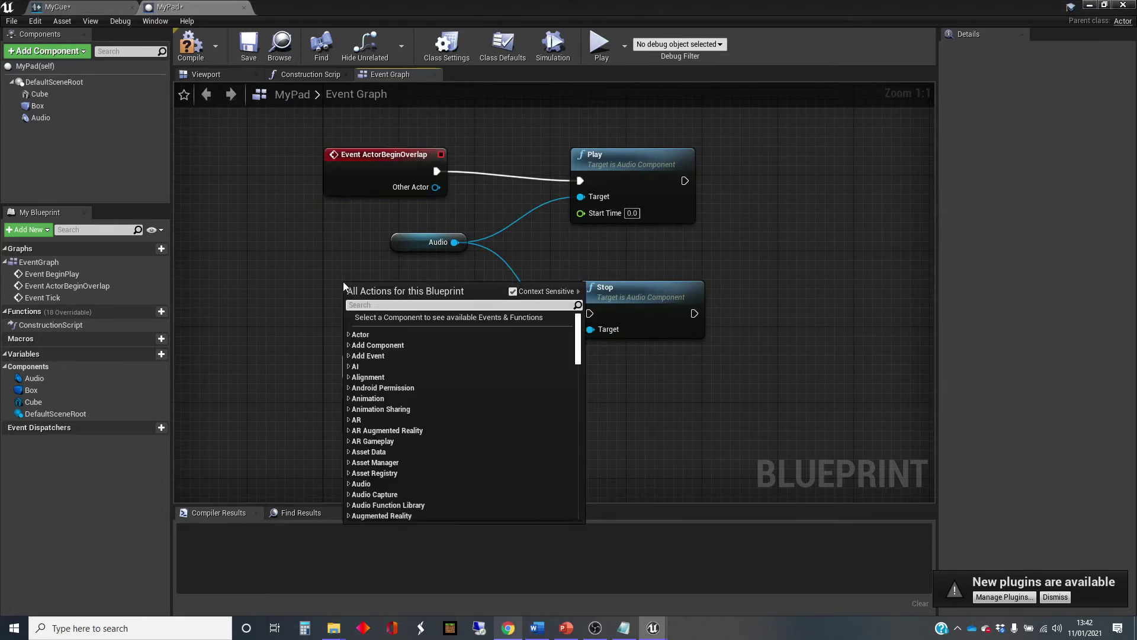
pyautogui.write('e')
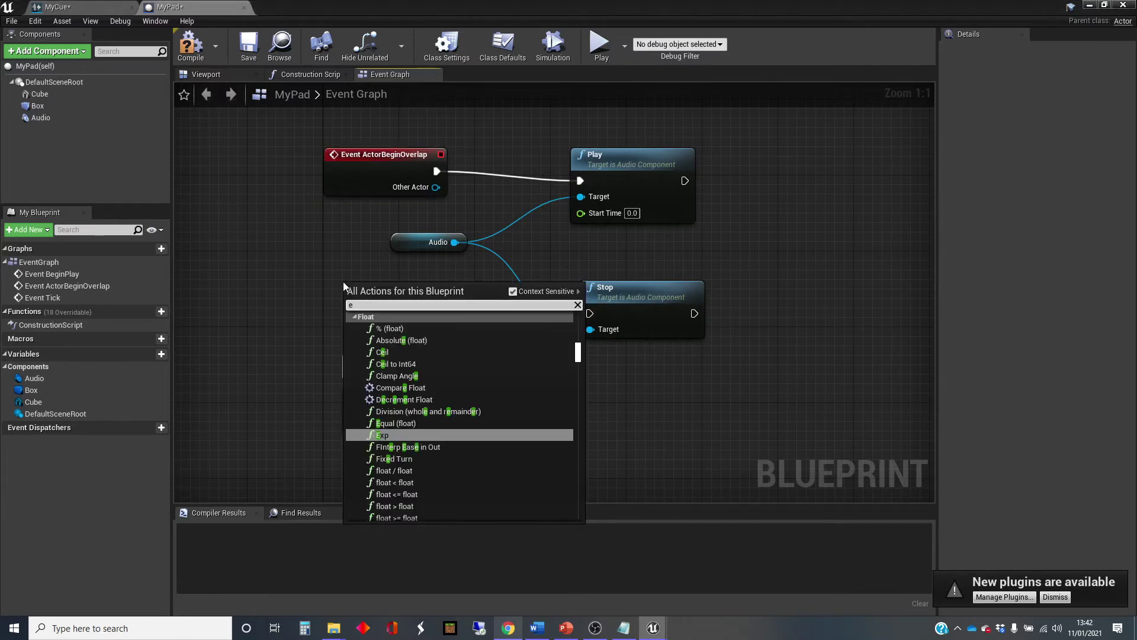
pyautogui.press('BackSpace')
pyautogui.write('actorend')
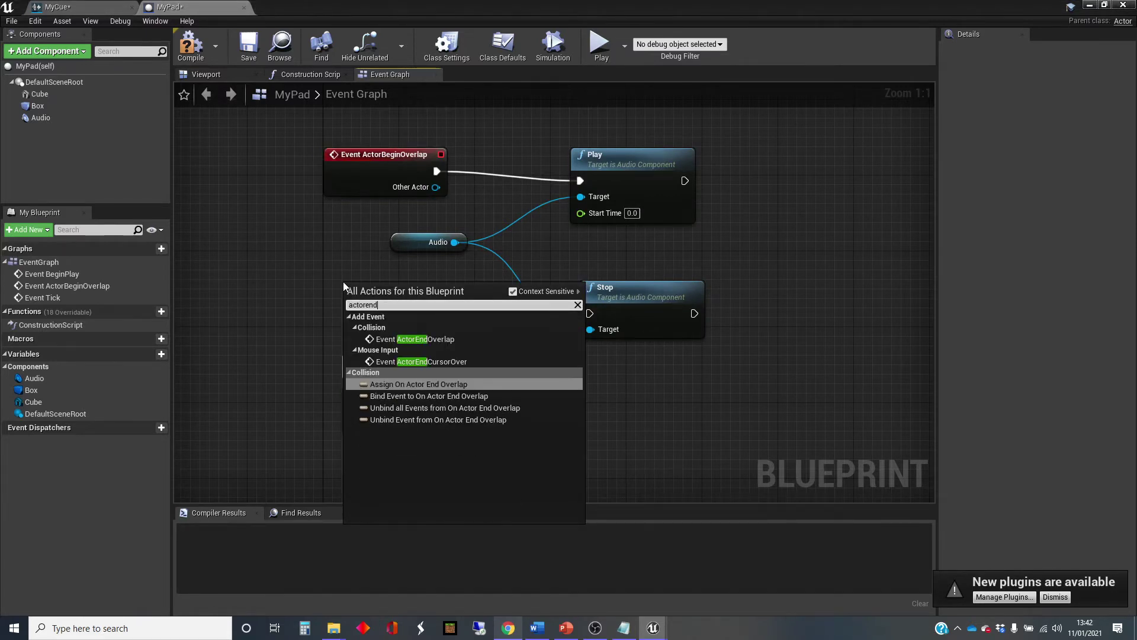
pyautogui.click(421, 339)
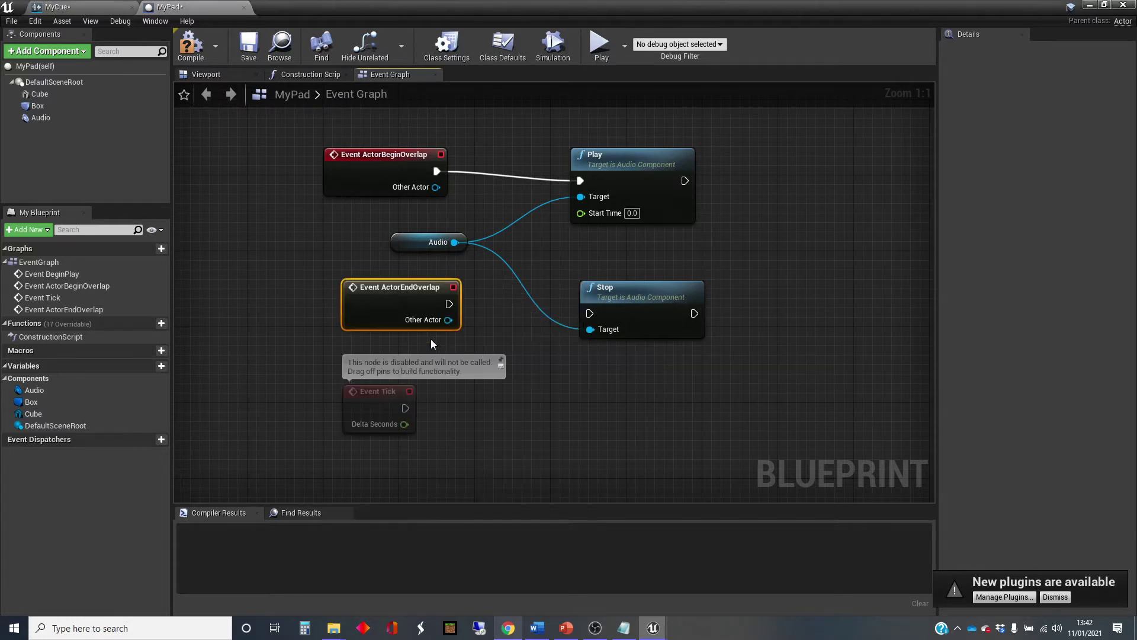
pyautogui.moveTo(448, 303); pyautogui.dragTo(589, 314)
pyautogui.click(238, 154)
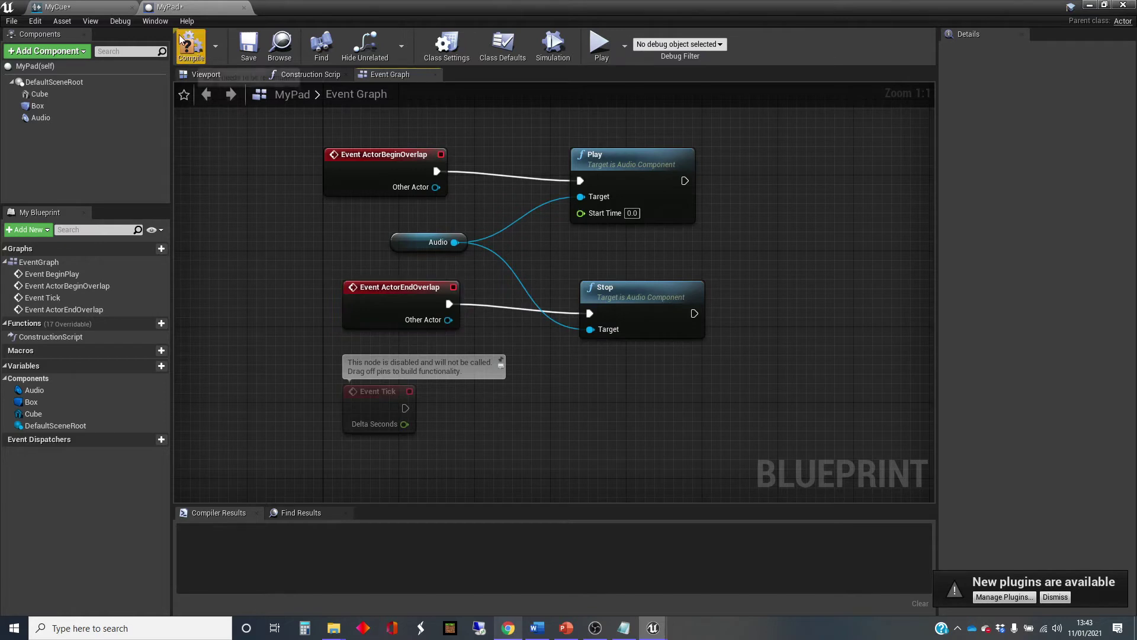
pyautogui.click(191, 46)
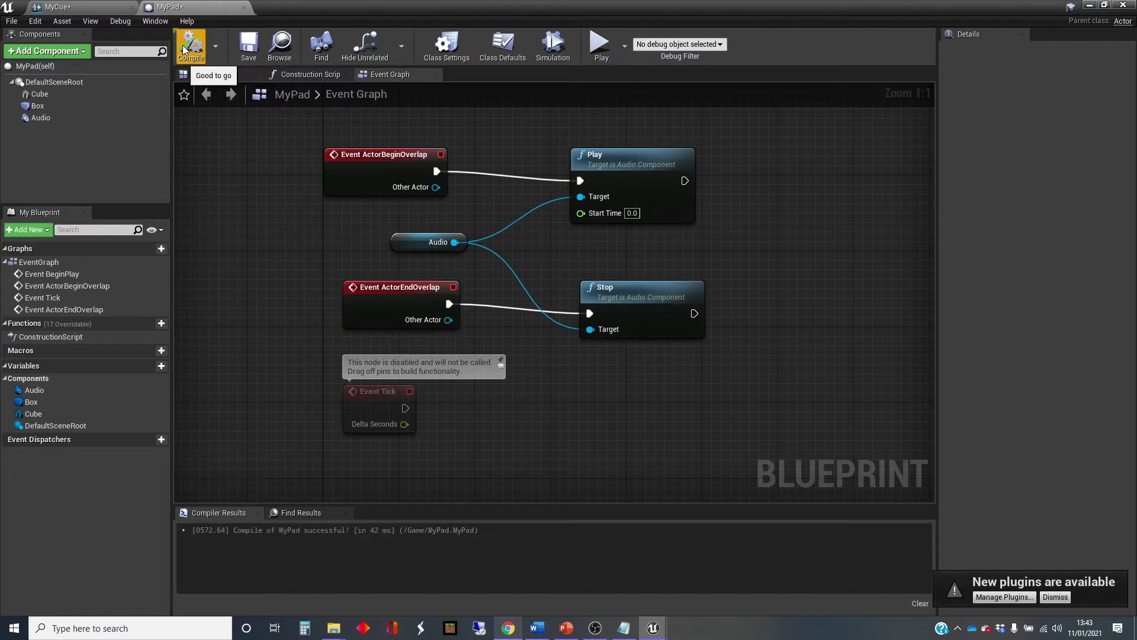
# Play-test the level, running the character onto the pad and back off
pyautogui.click(1088, 7)
pyautogui.click(683, 45)
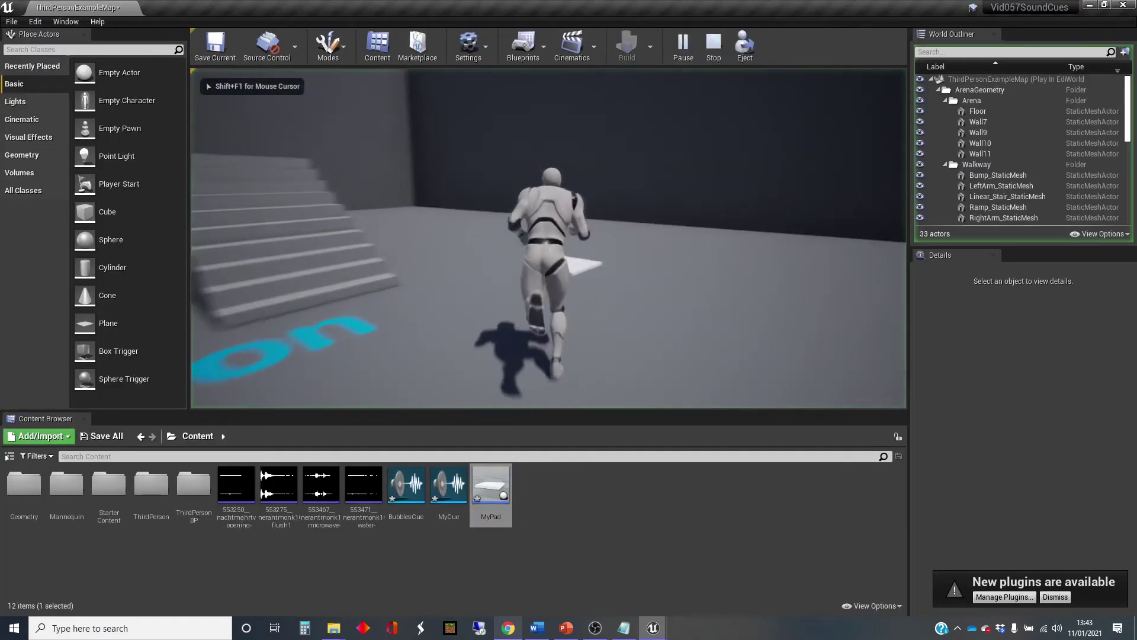
pyautogui.press('a')
pyautogui.press('s')
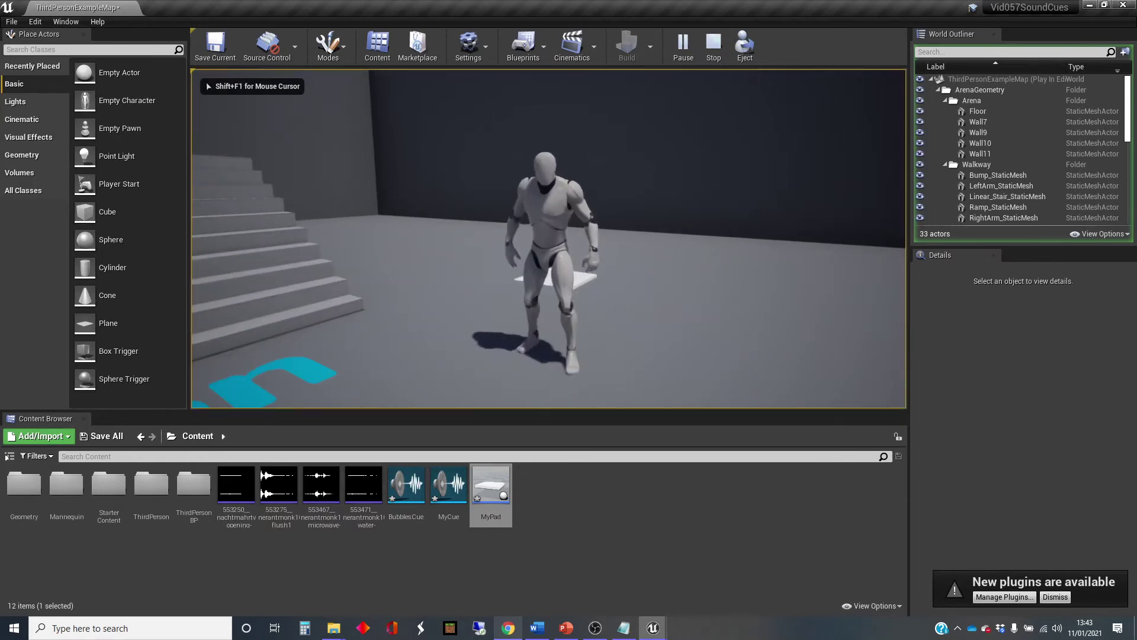
pyautogui.press('Escape')
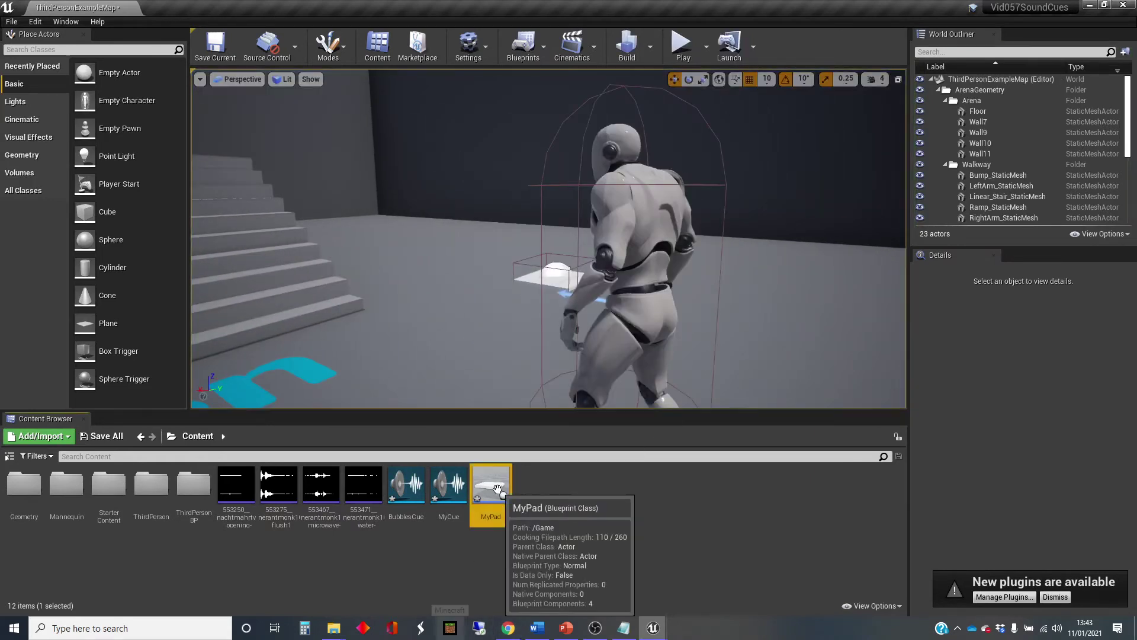
# Uncheck Auto Activate on MyPad's Audio component and recompile
pyautogui.doubleClick(491, 489)
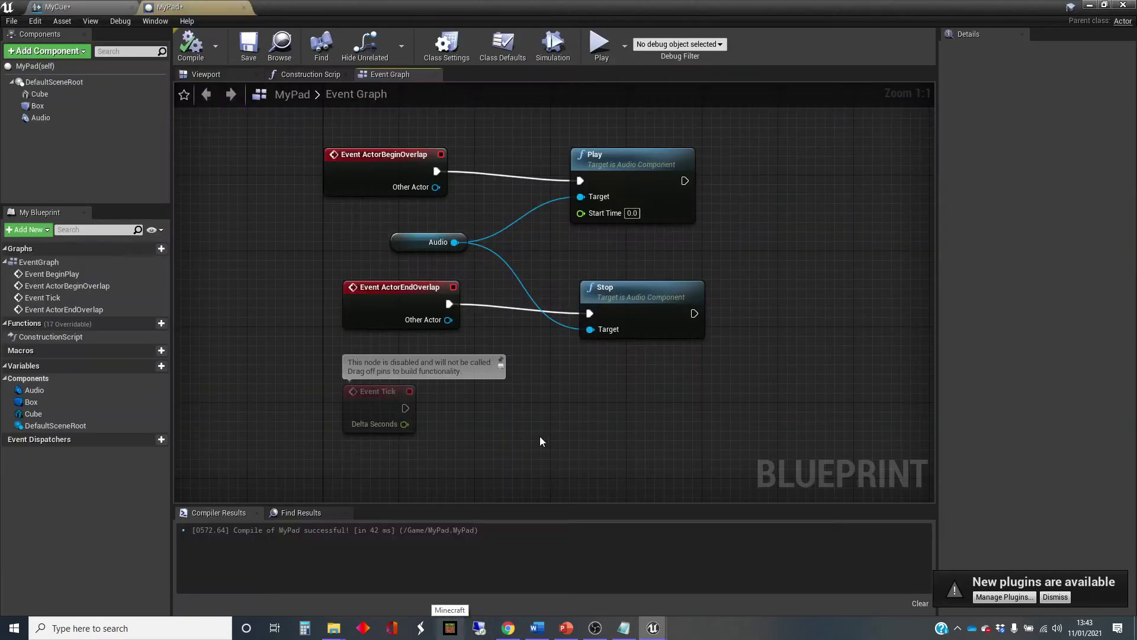
pyautogui.click(41, 117)
pyautogui.moveTo(1134, 290); pyautogui.dragTo(1134, 534)
pyautogui.click(1011, 417)
pyautogui.click(191, 47)
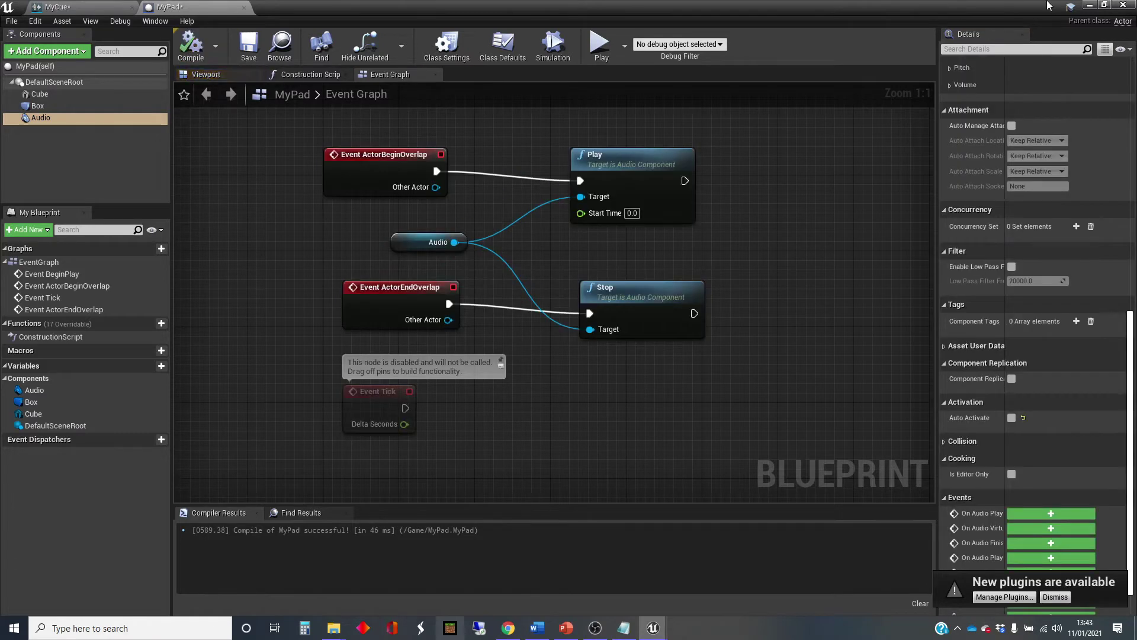
# Play-test the pad again, then reopen the MyPad Blueprint
pyautogui.click(1089, 4)
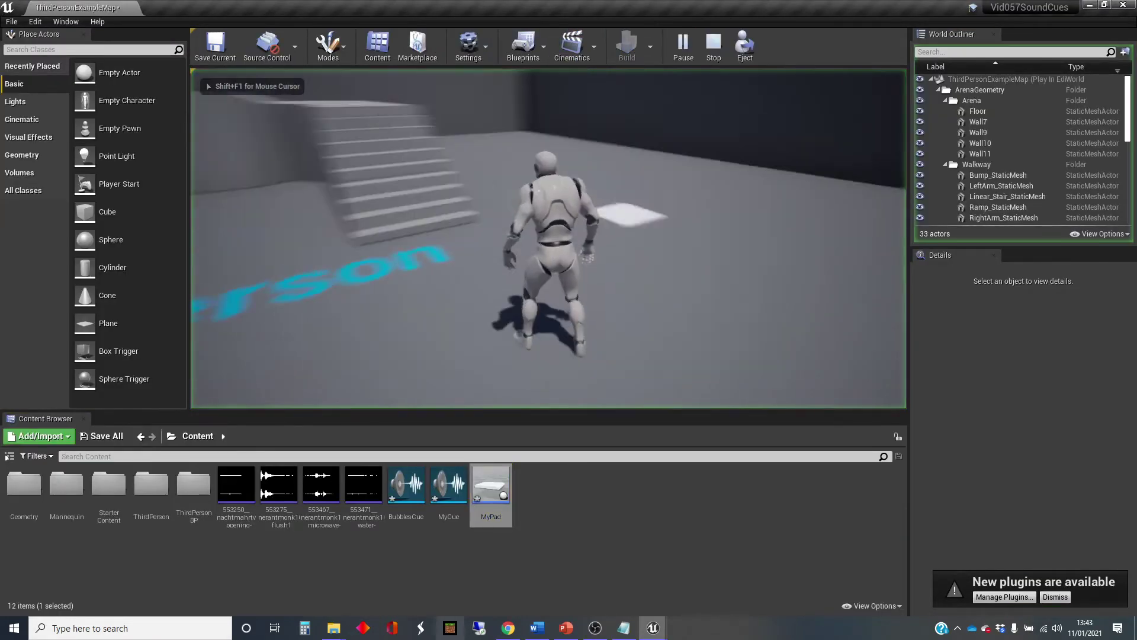
pyautogui.press('s')
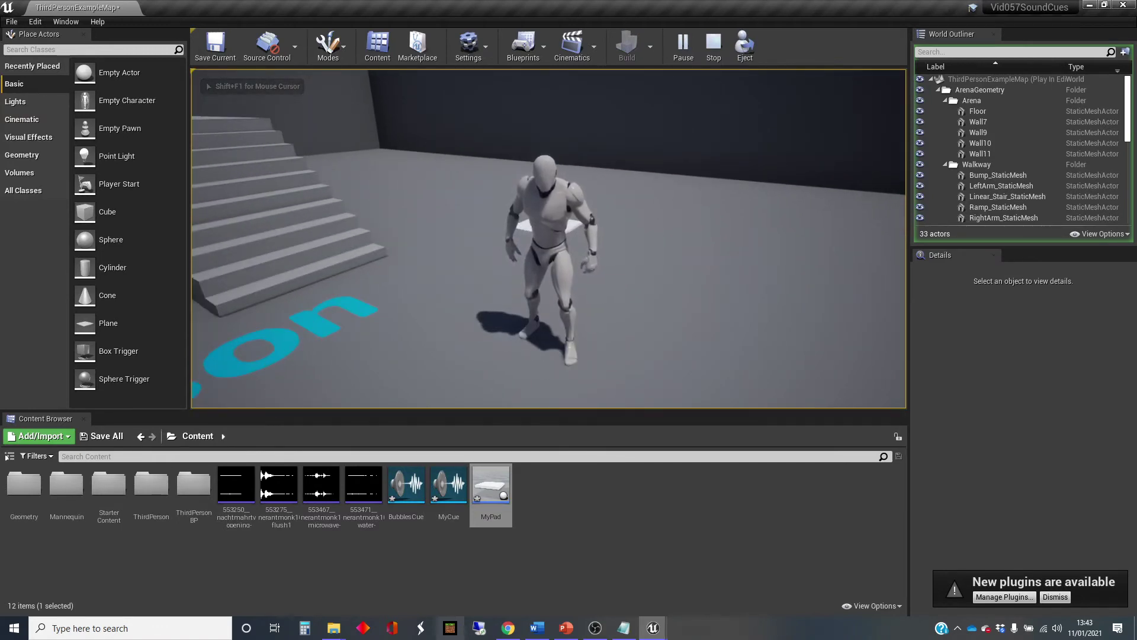
pyautogui.press('Escape')
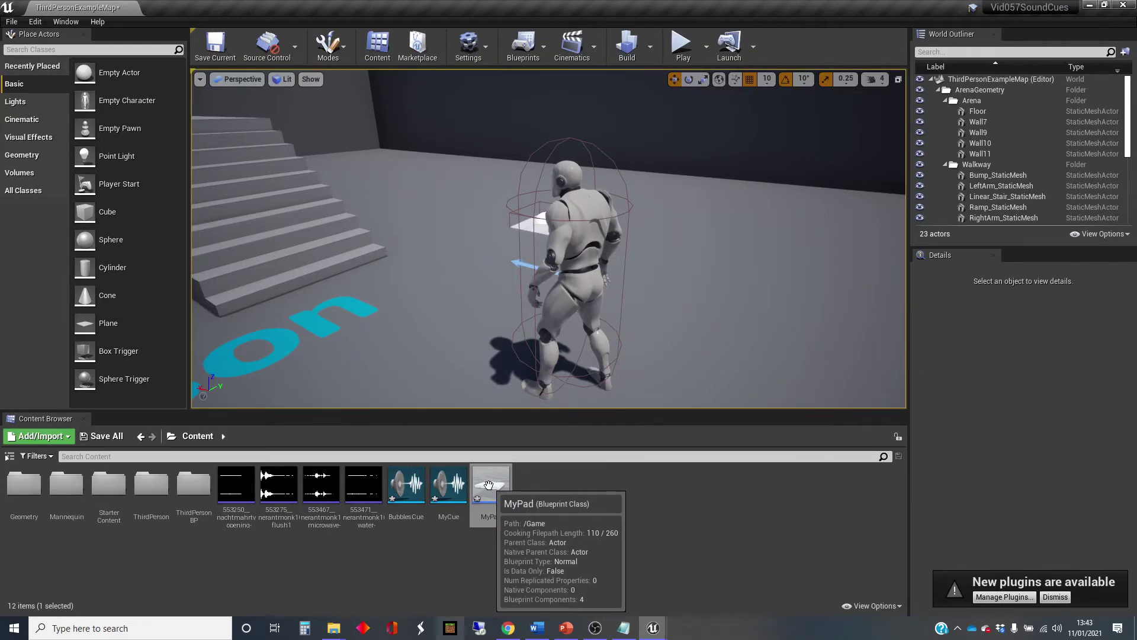
pyautogui.doubleClick(488, 485)
pyautogui.moveTo(524, 407)
pyautogui.mouseDown(button='right')
pyautogui.moveTo(551, 393)
pyautogui.moveTo(535, 393)
pyautogui.mouseUp(button='right')
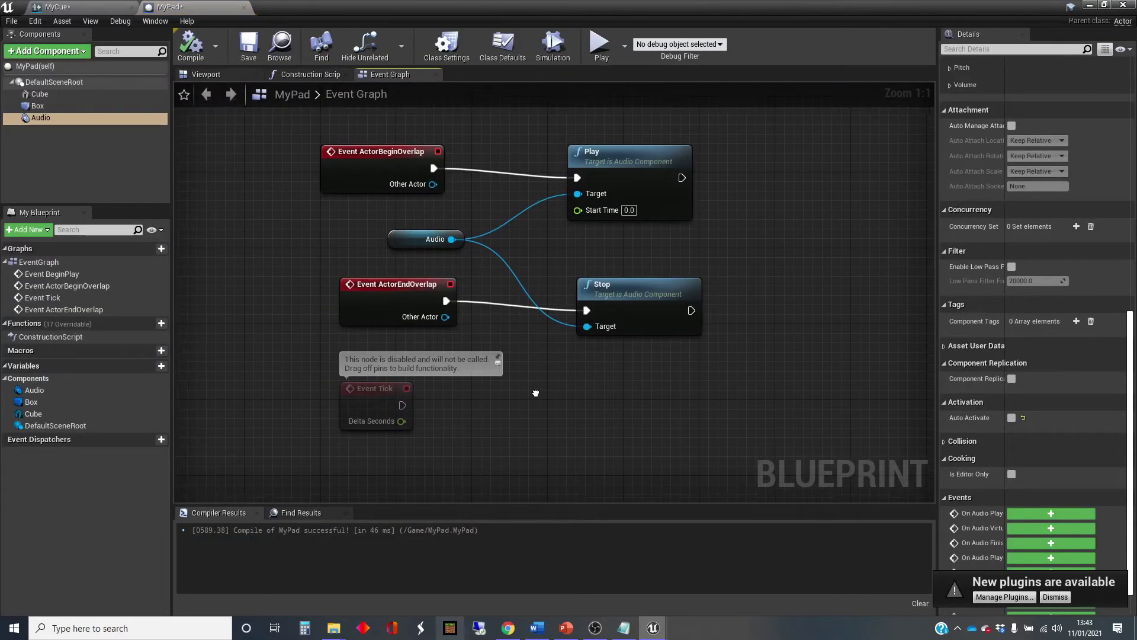
# Inspect the Audio component's Details and expand the Randomization pitch settings
pyautogui.click(396, 232)
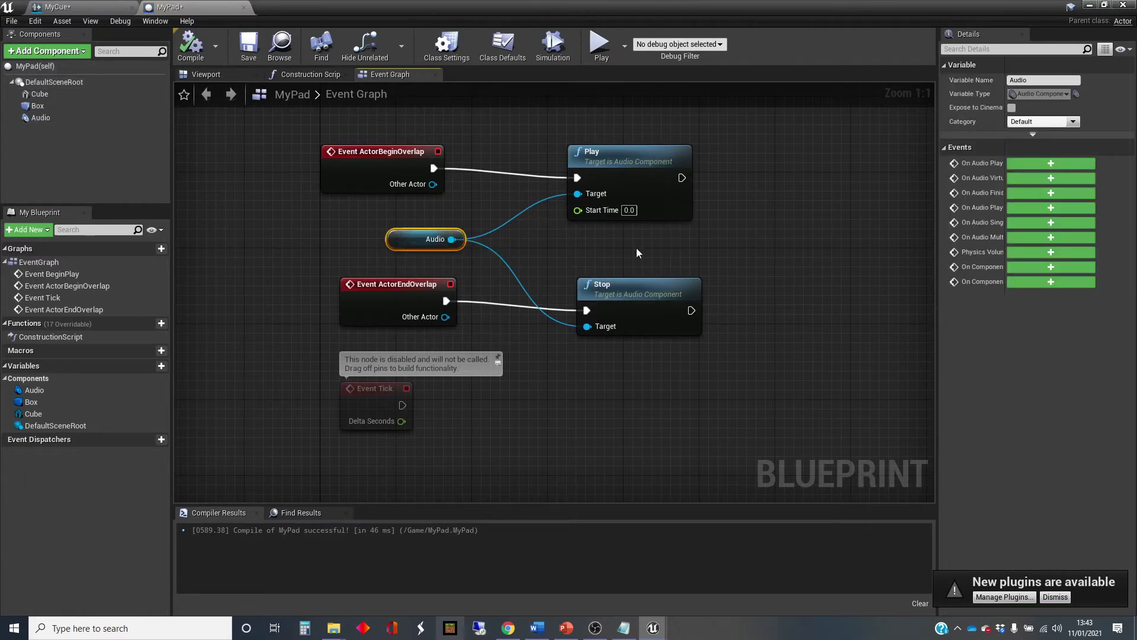
pyautogui.click(41, 118)
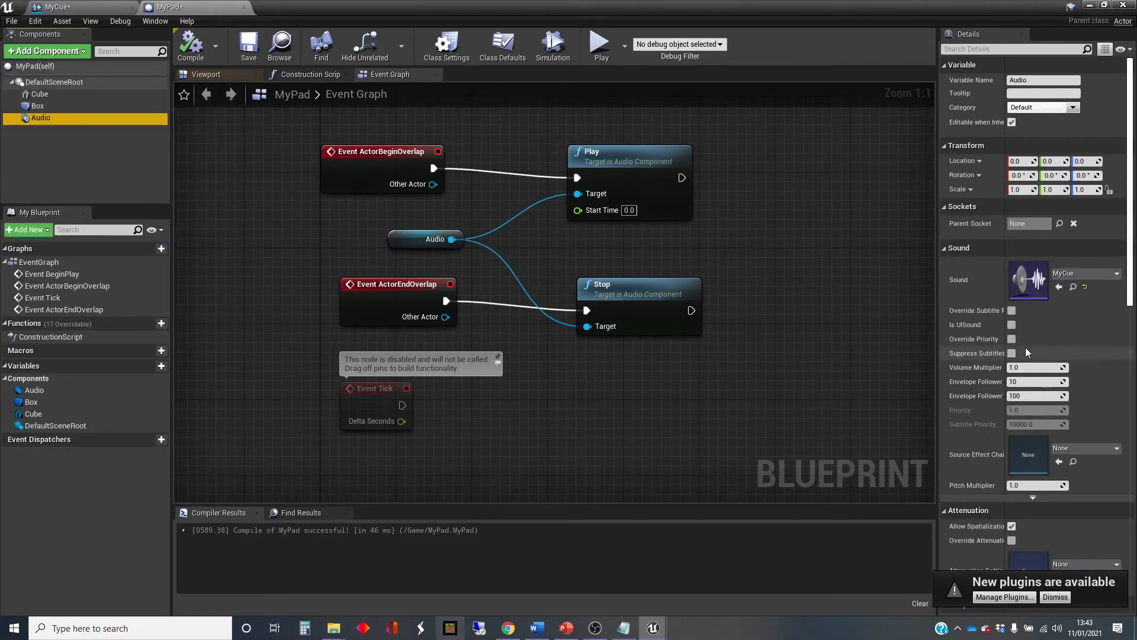
pyautogui.scroll(-10, 1028, 348)
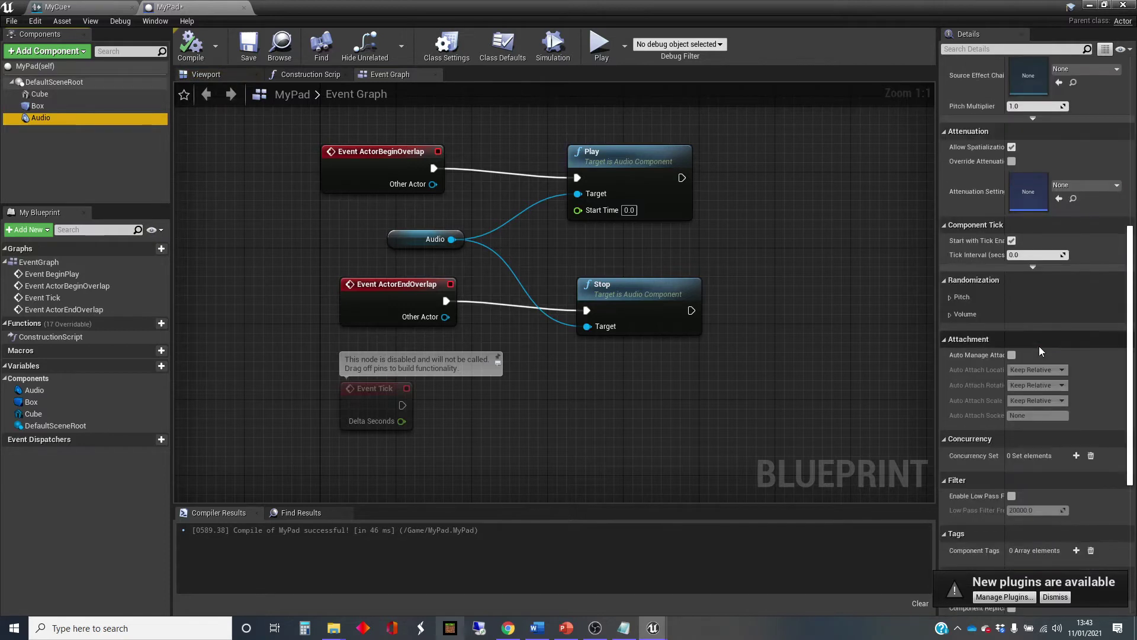
pyautogui.scroll(-5, 1038, 346)
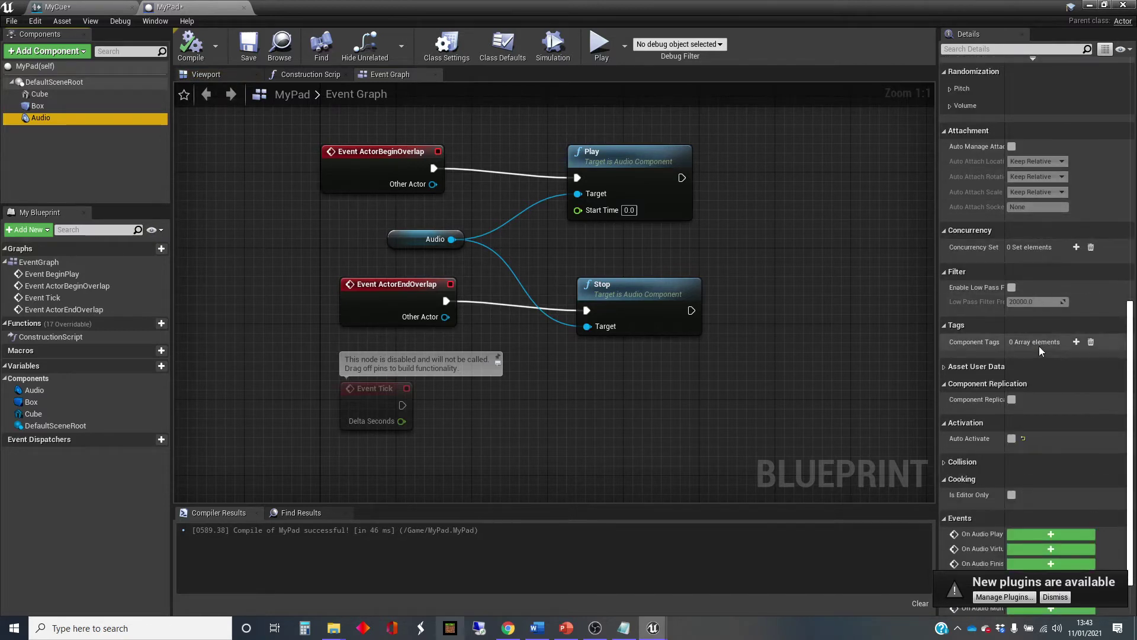
pyautogui.scroll(-1, 1039, 346)
pyautogui.scroll(2, 1039, 346)
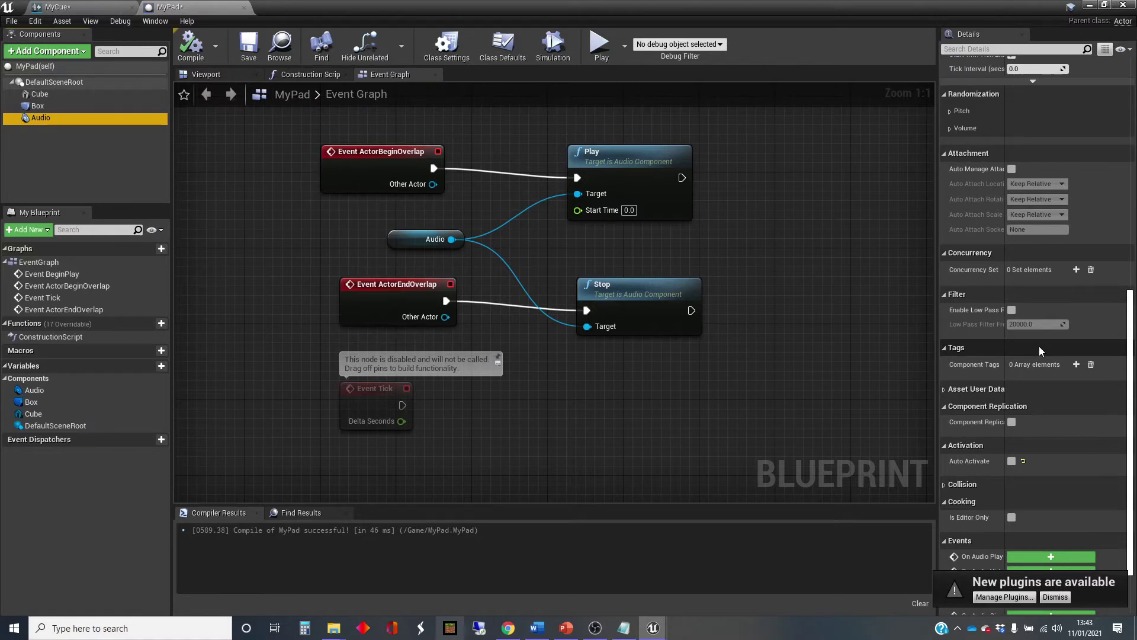
pyautogui.scroll(3, 1038, 346)
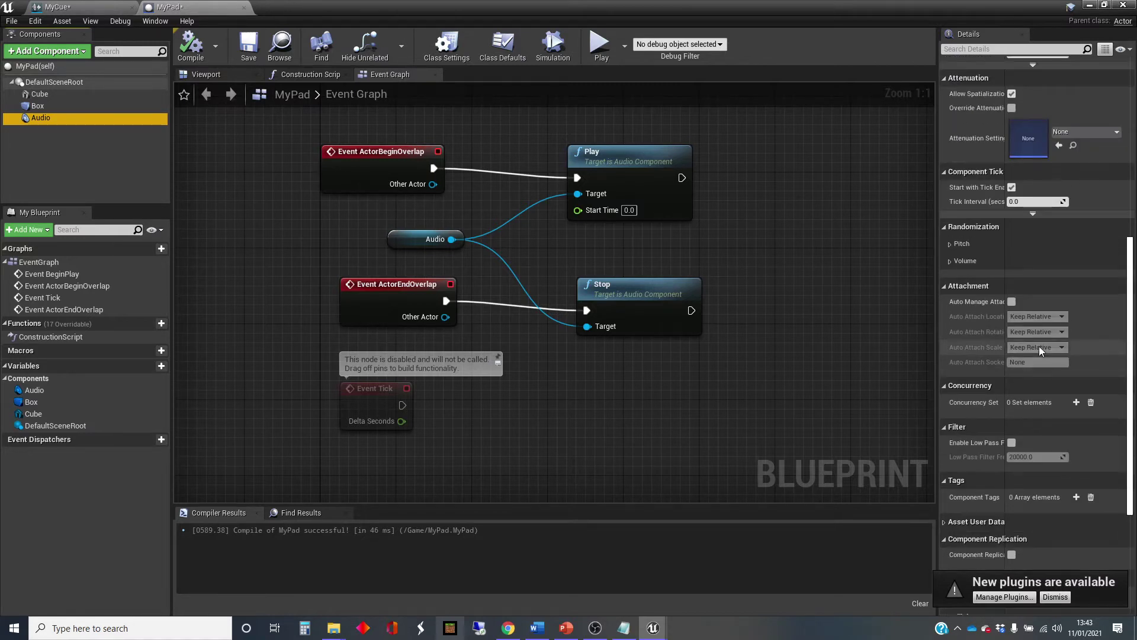
pyautogui.click(950, 245)
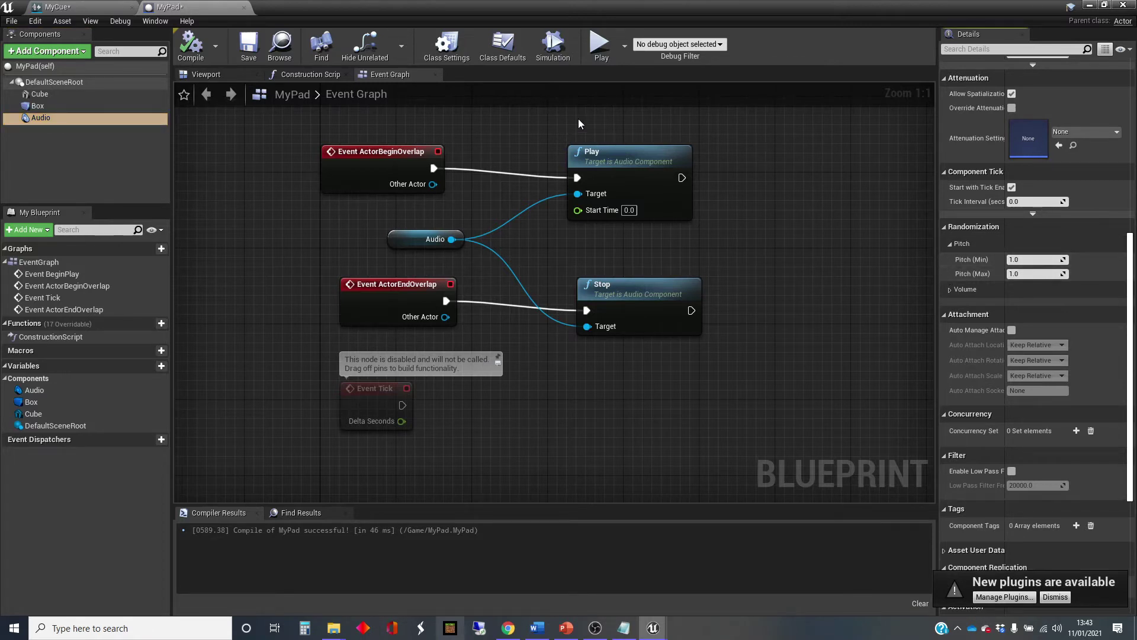
pyautogui.click(100, 7)
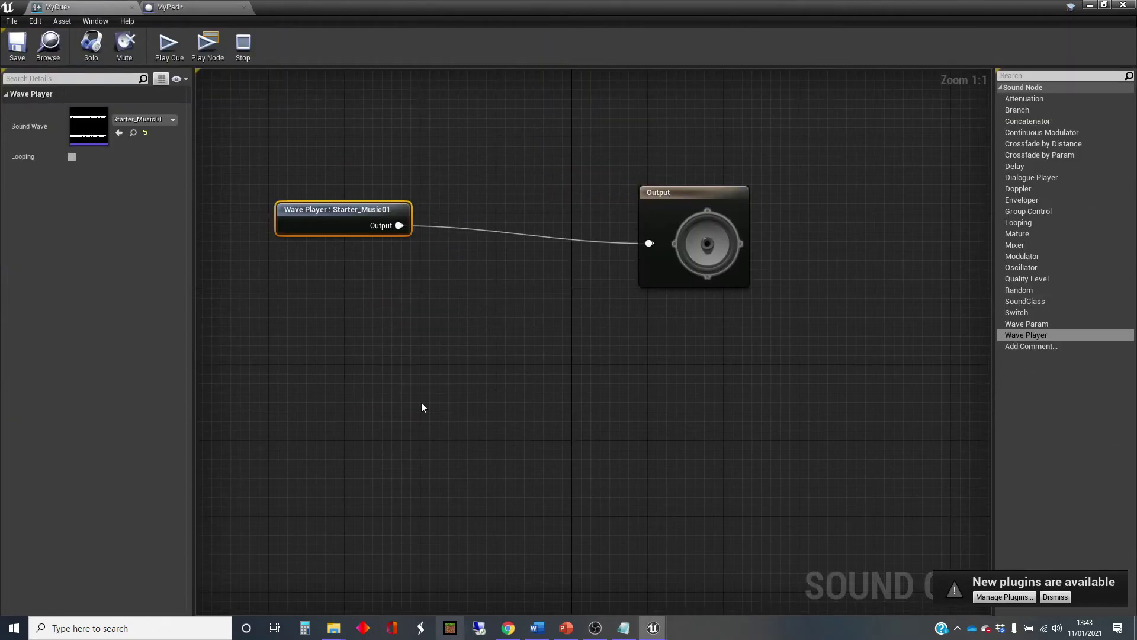
pyautogui.click(1038, 98)
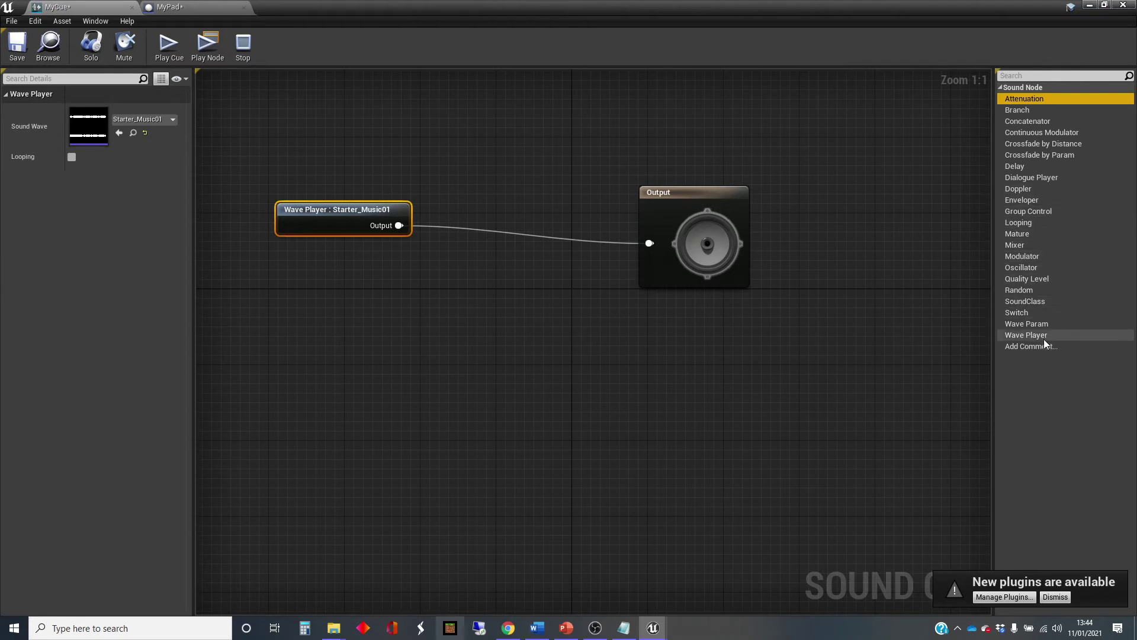
# Add a Modulator fed by the Wave Player and move Output further right
pyautogui.moveTo(1038, 255); pyautogui.dragTo(477, 282)
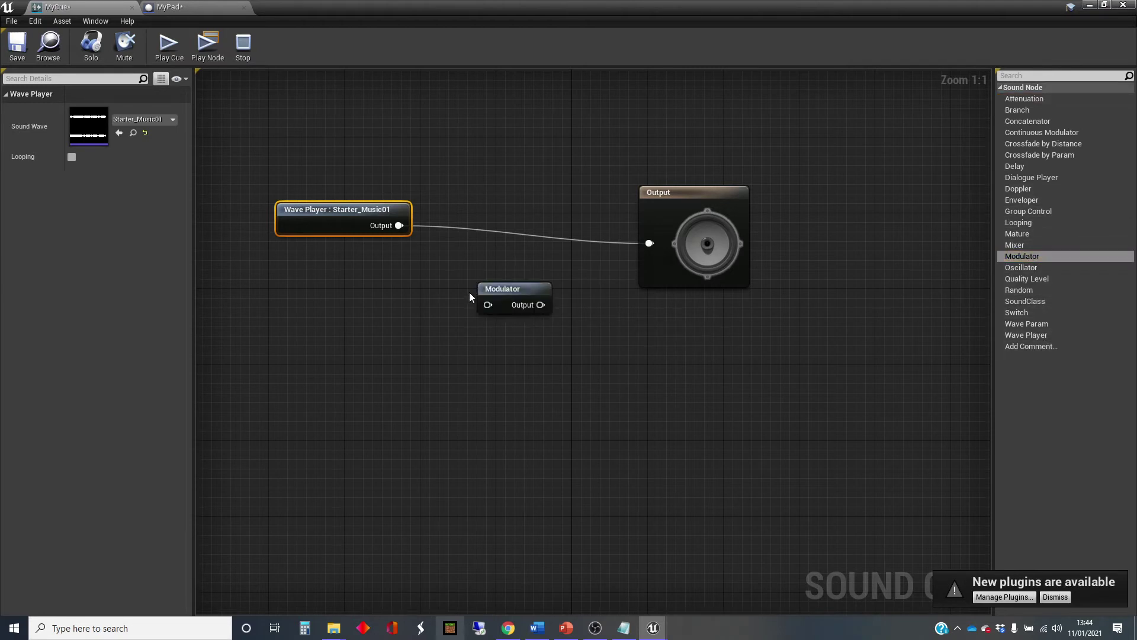
pyautogui.moveTo(399, 225); pyautogui.dragTo(489, 304)
pyautogui.moveTo(668, 201); pyautogui.dragTo(734, 197)
pyautogui.click(536, 288)
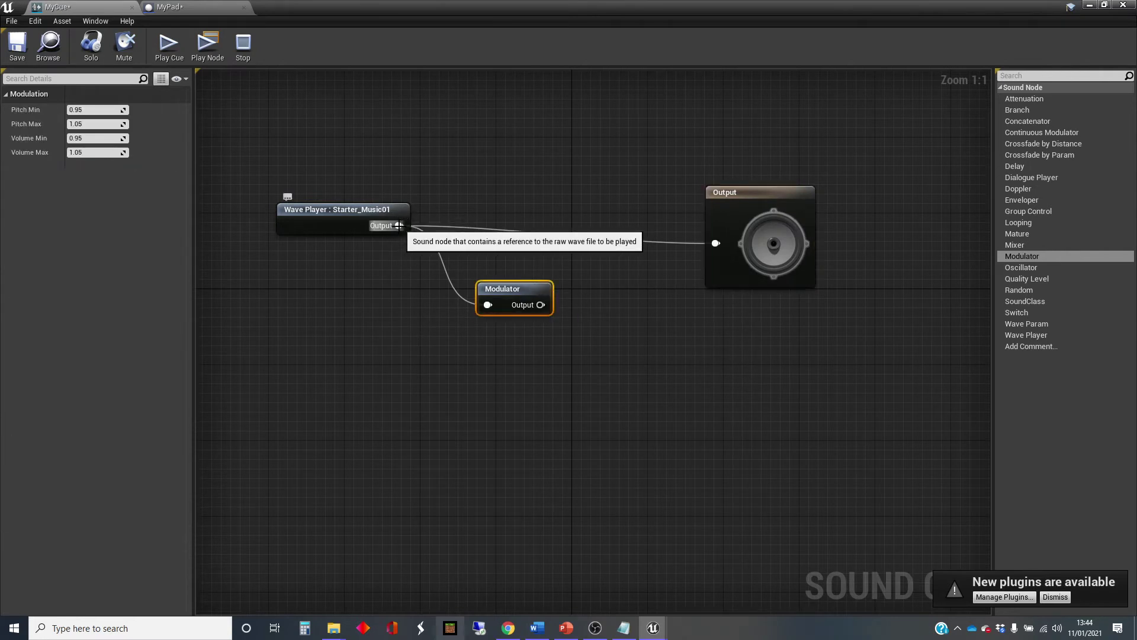
# Place a second Modulator wired from the Wave Player output via a 'mod' search
pyautogui.moveTo(399, 226); pyautogui.dragTo(482, 382)
pyautogui.write('modul')
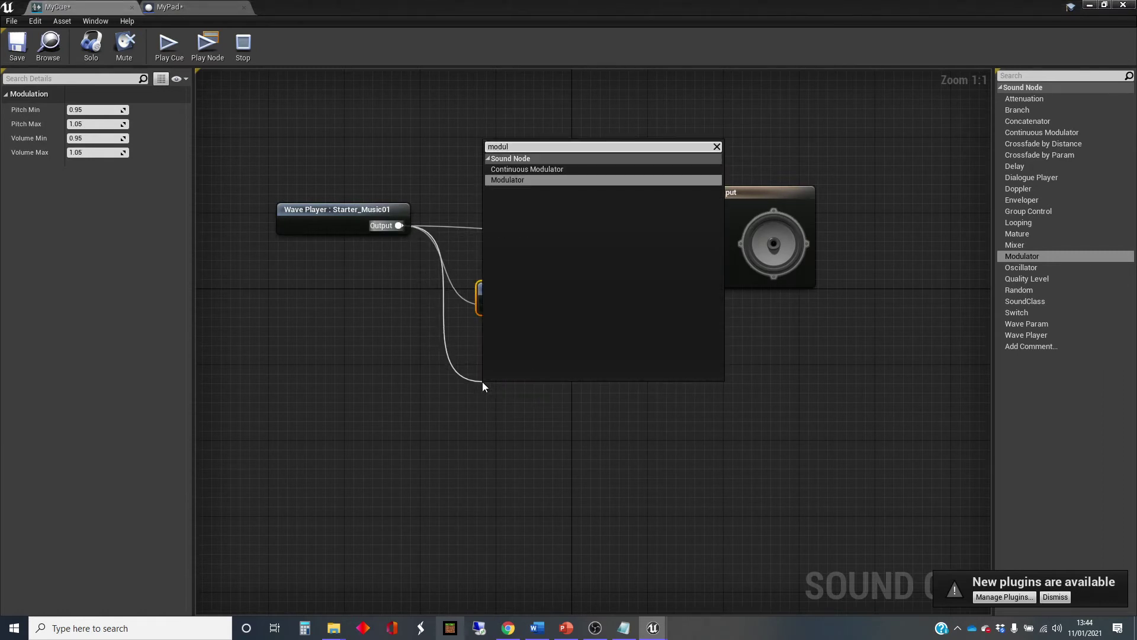
pyautogui.press('Return')
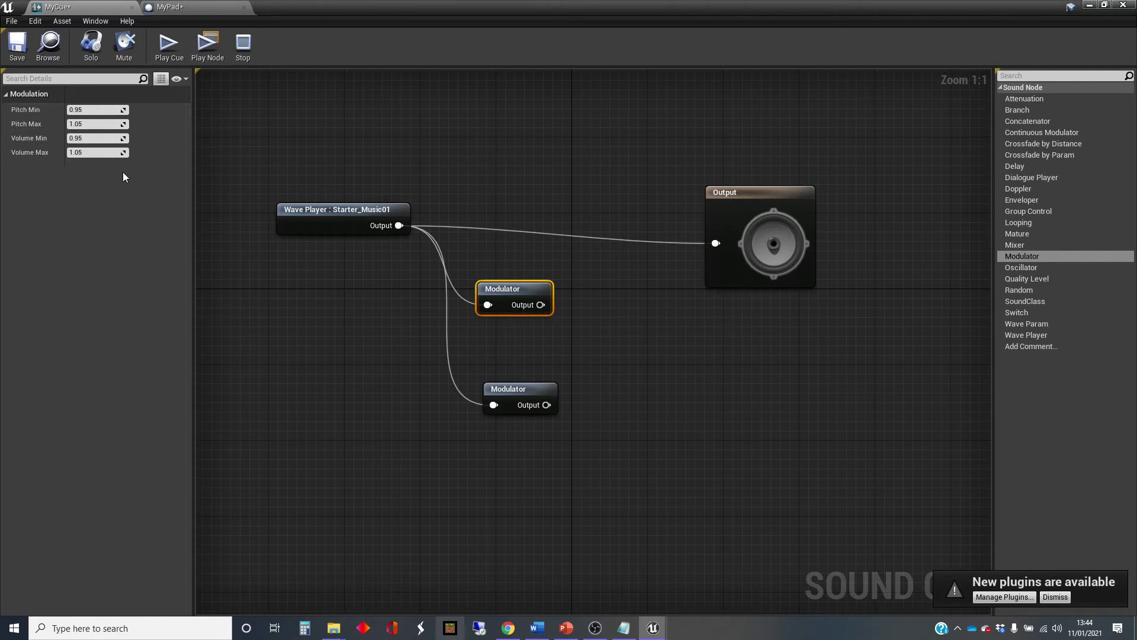
# Give the first Modulator Pitch Min and Max 1.5 with Volume 1.0
pyautogui.click(93, 110)
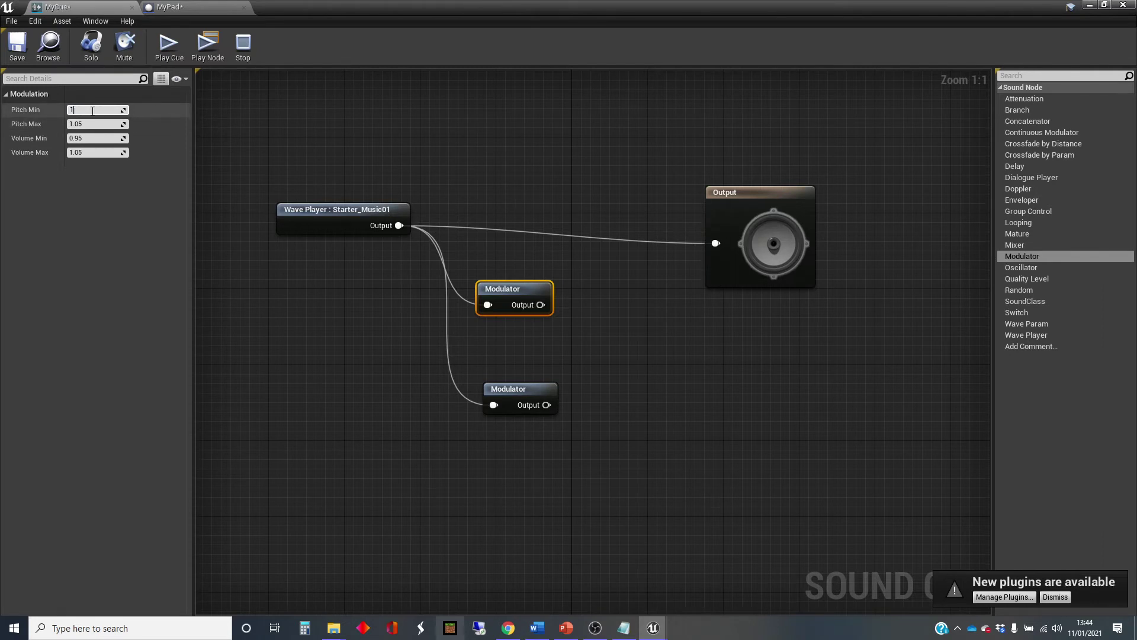
pyautogui.write('1.5')
pyautogui.click(107, 123)
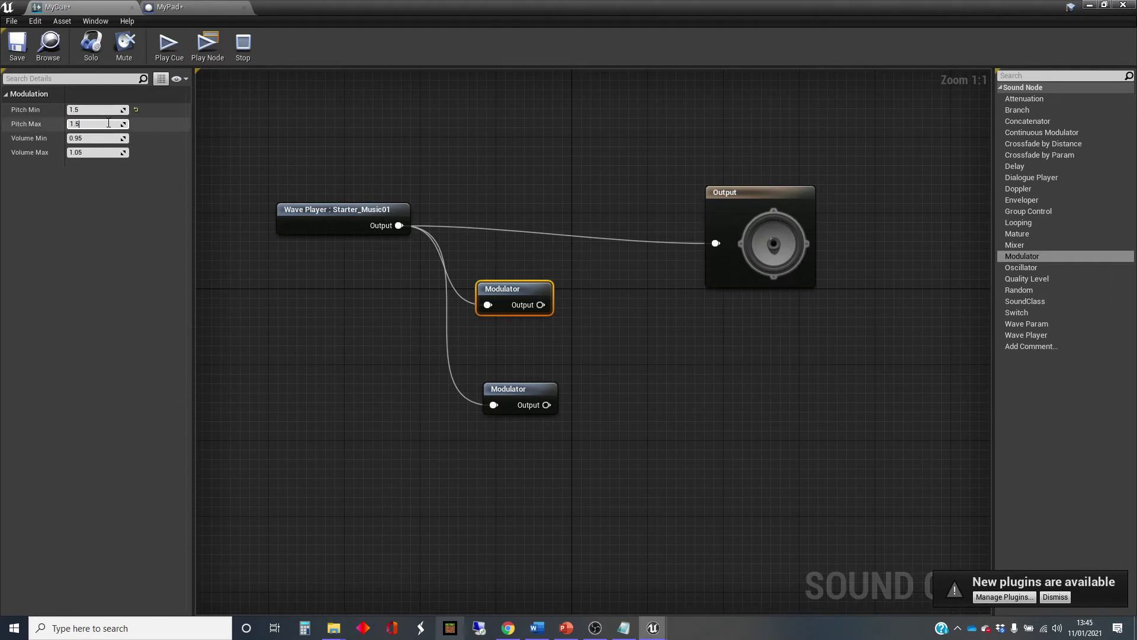
pyautogui.press('Return')
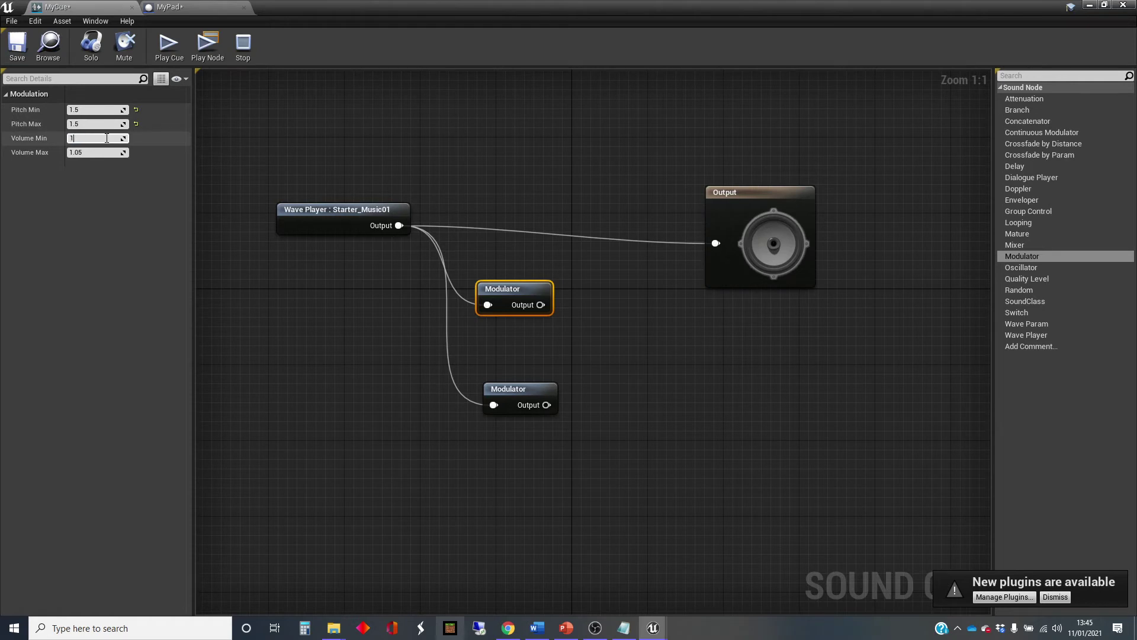
pyautogui.click(107, 152)
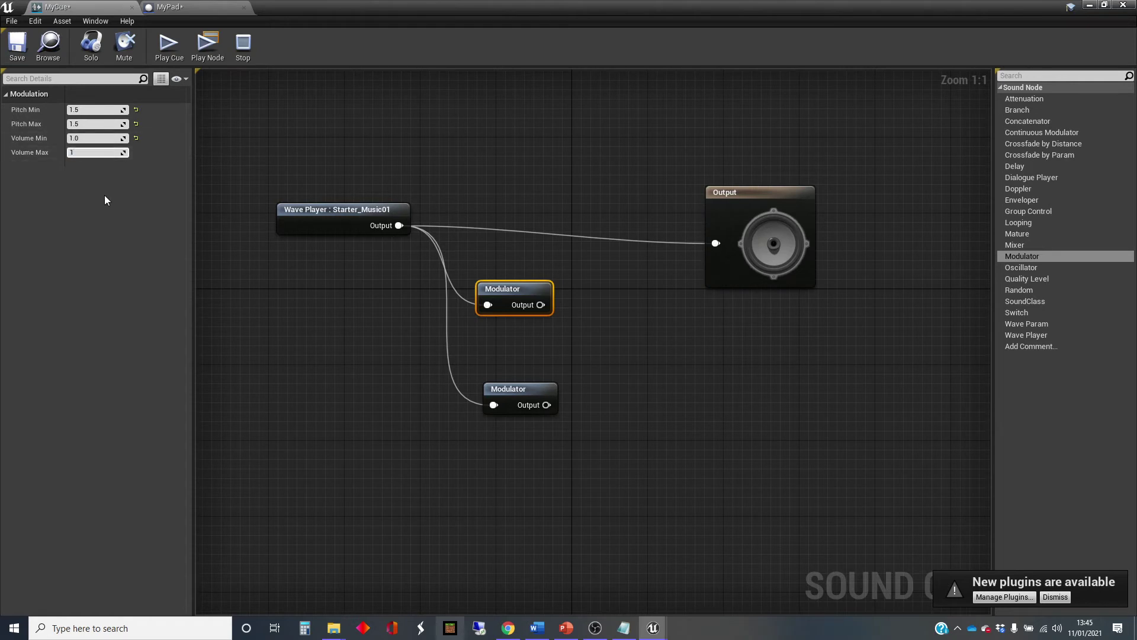
# Give the second Modulator Pitch Min and Max 2.0 and Volume Min and Max 1.0
pyautogui.click(527, 389)
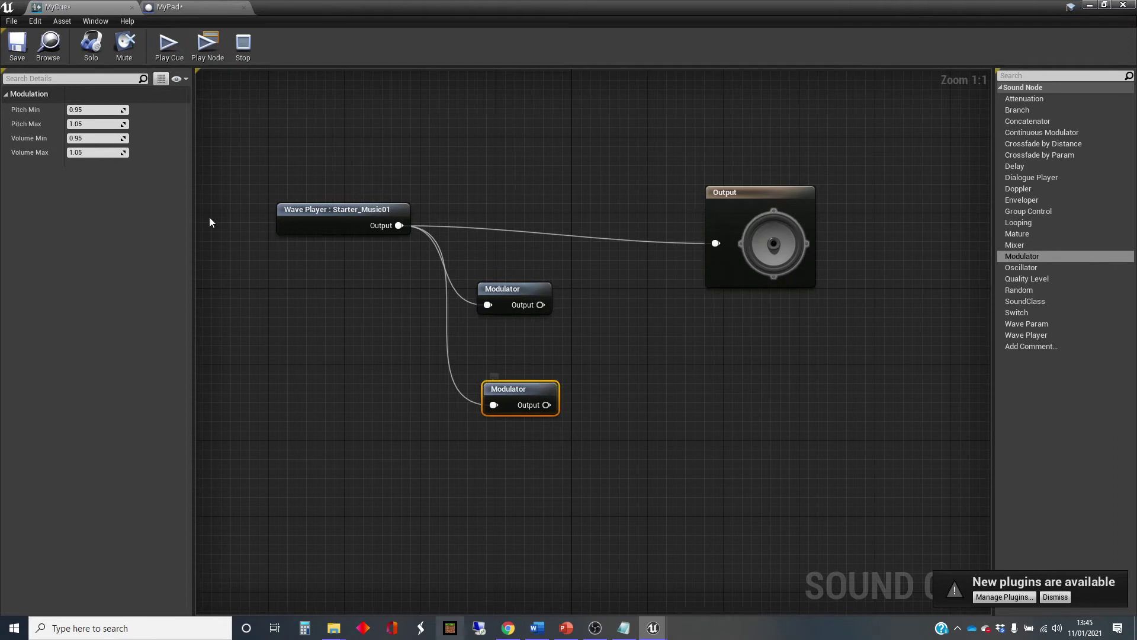
pyautogui.click(84, 110)
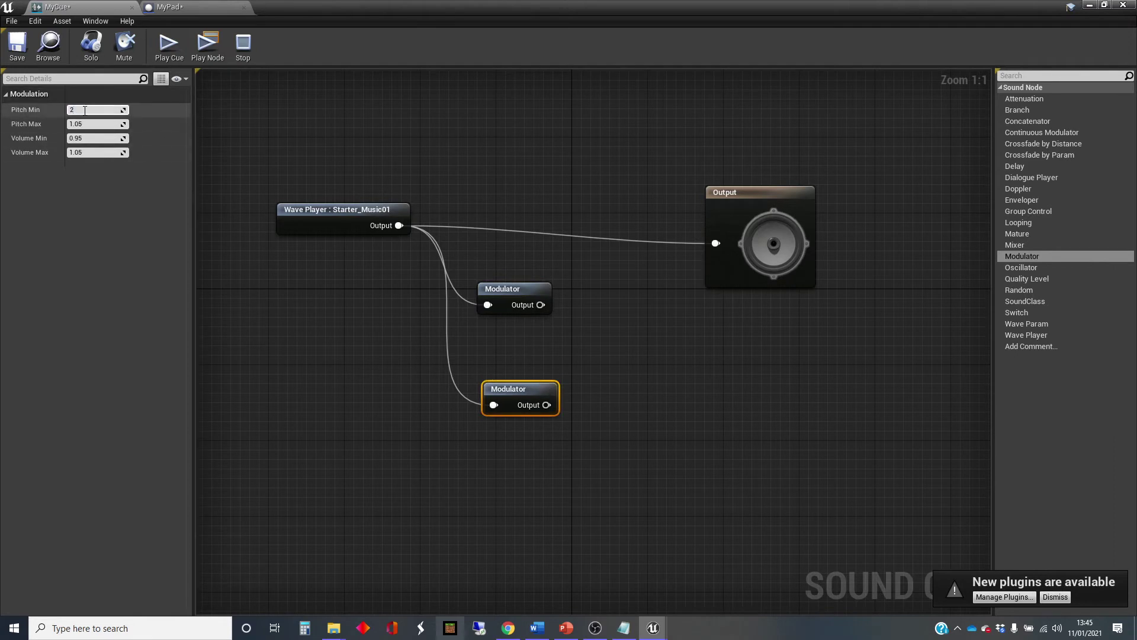
pyautogui.click(100, 124)
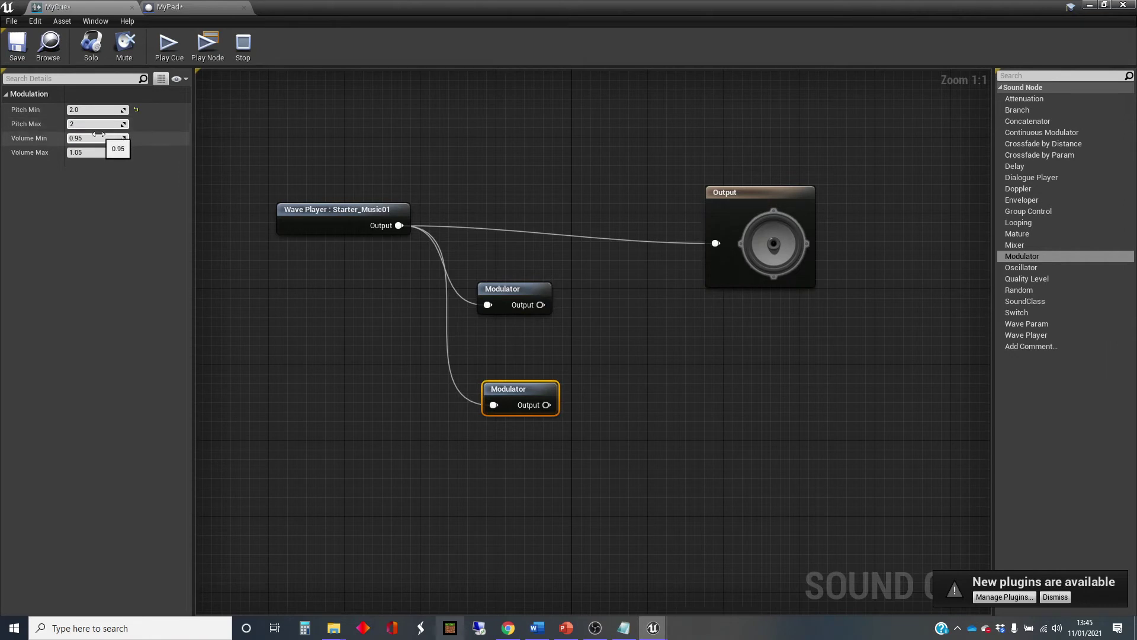
pyautogui.click(97, 137)
pyautogui.write('1')
pyautogui.click(93, 153)
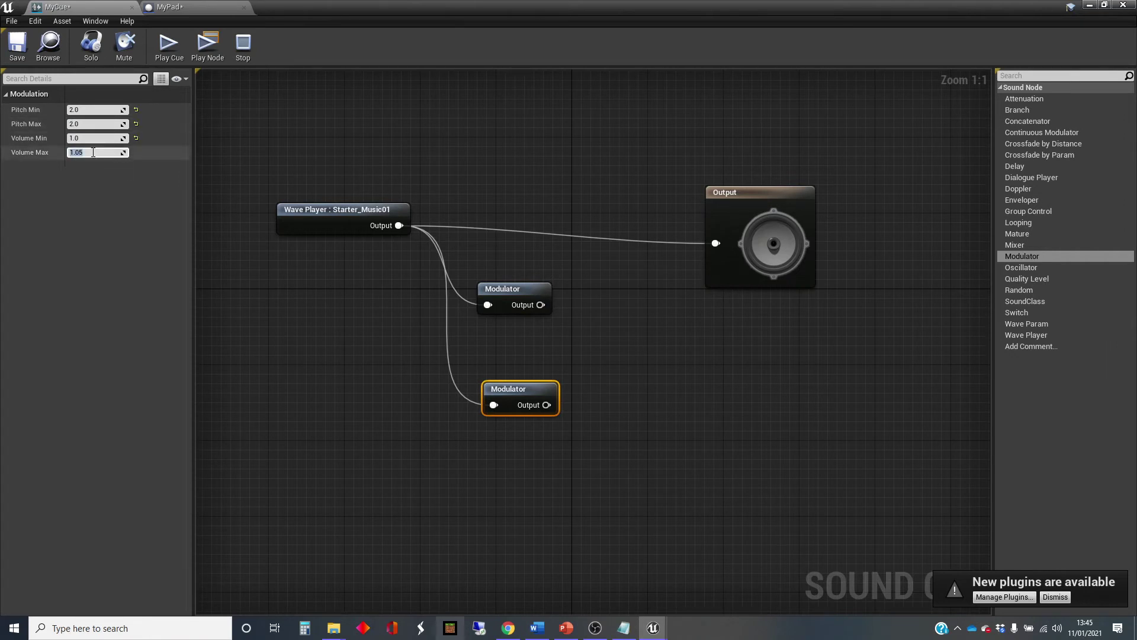
pyautogui.press('Return')
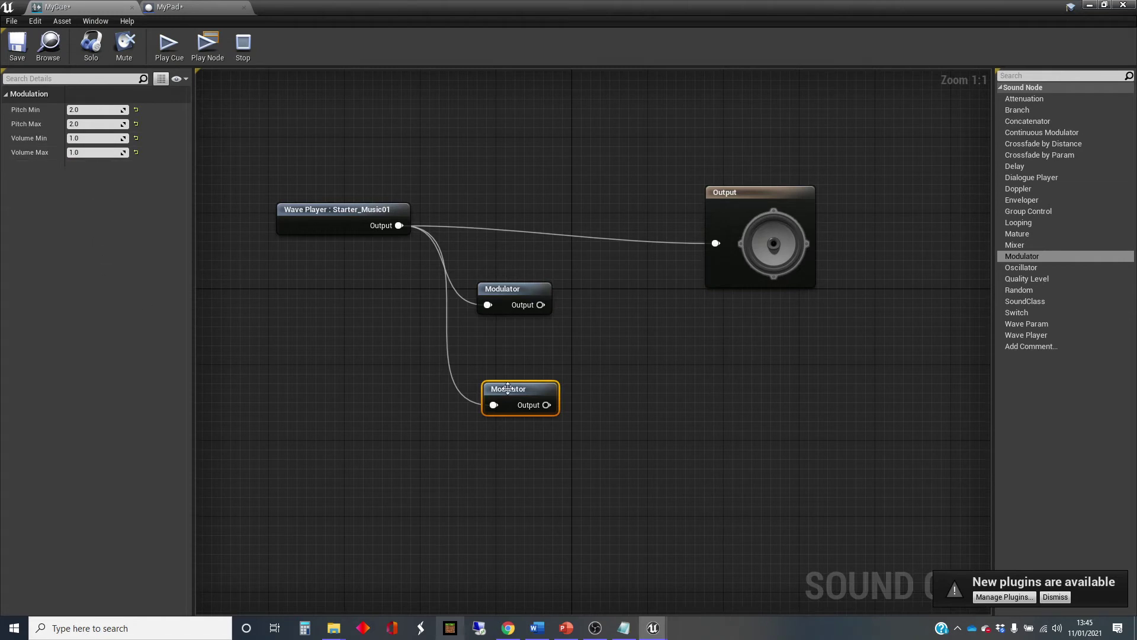
# Add a three-input Random node fed by the Wave Player and both Modulators, wired into Output
pyautogui.moveTo(782, 195); pyautogui.dragTo(847, 176)
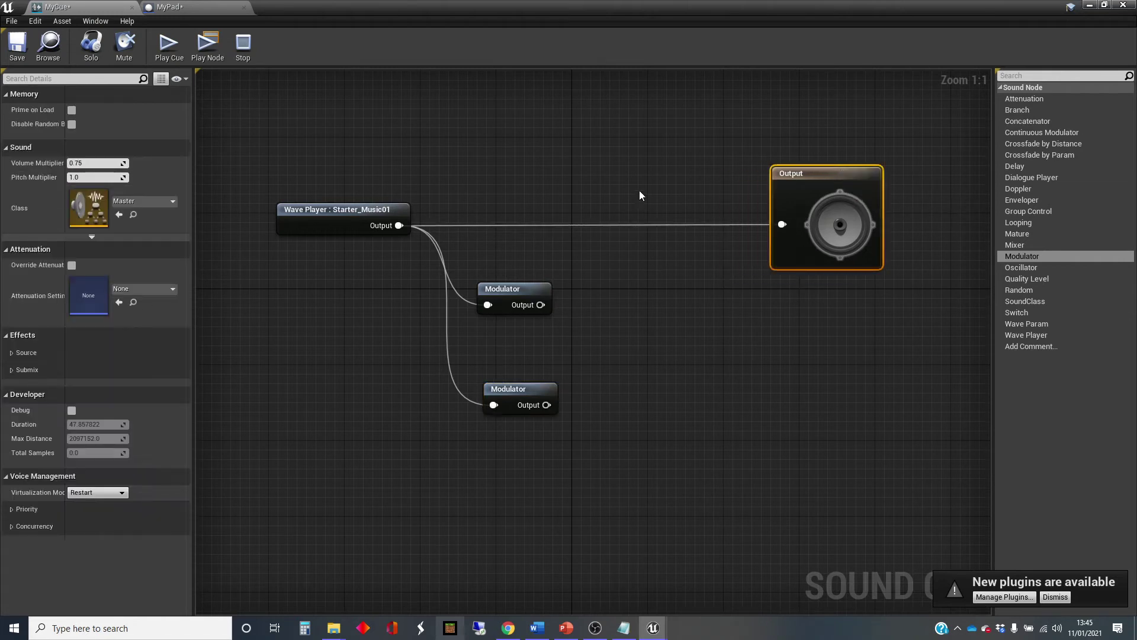
pyautogui.moveTo(399, 225); pyautogui.dragTo(585, 243)
pyautogui.write('ranod')
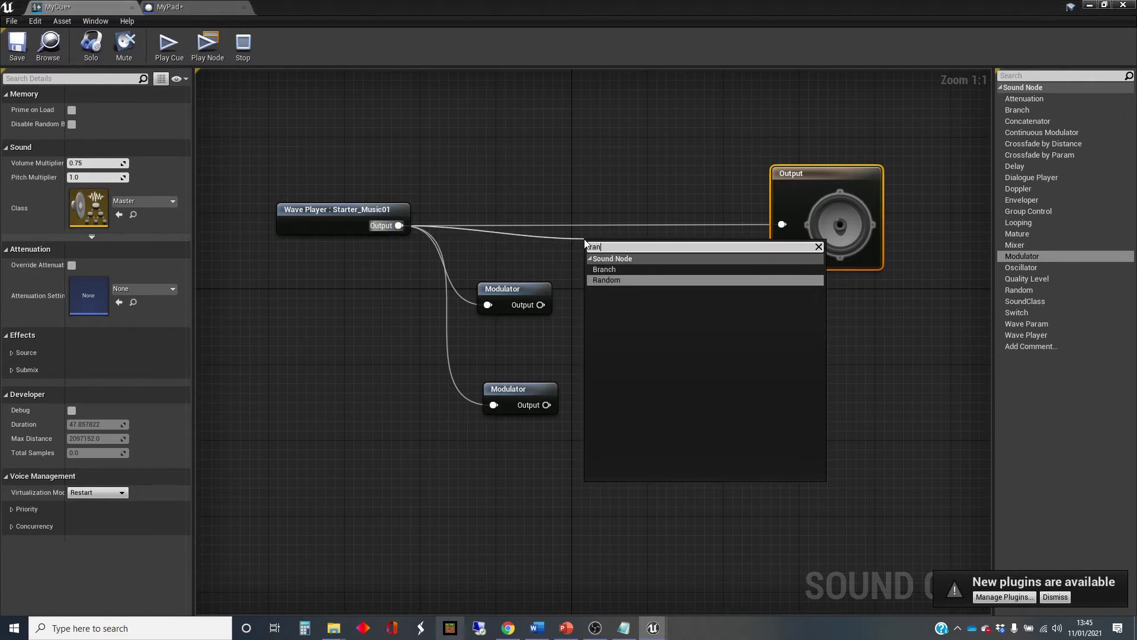
pyautogui.press('BackSpace')
pyautogui.press('BackSpace')
pyautogui.press('Return')
pyautogui.click(644, 283)
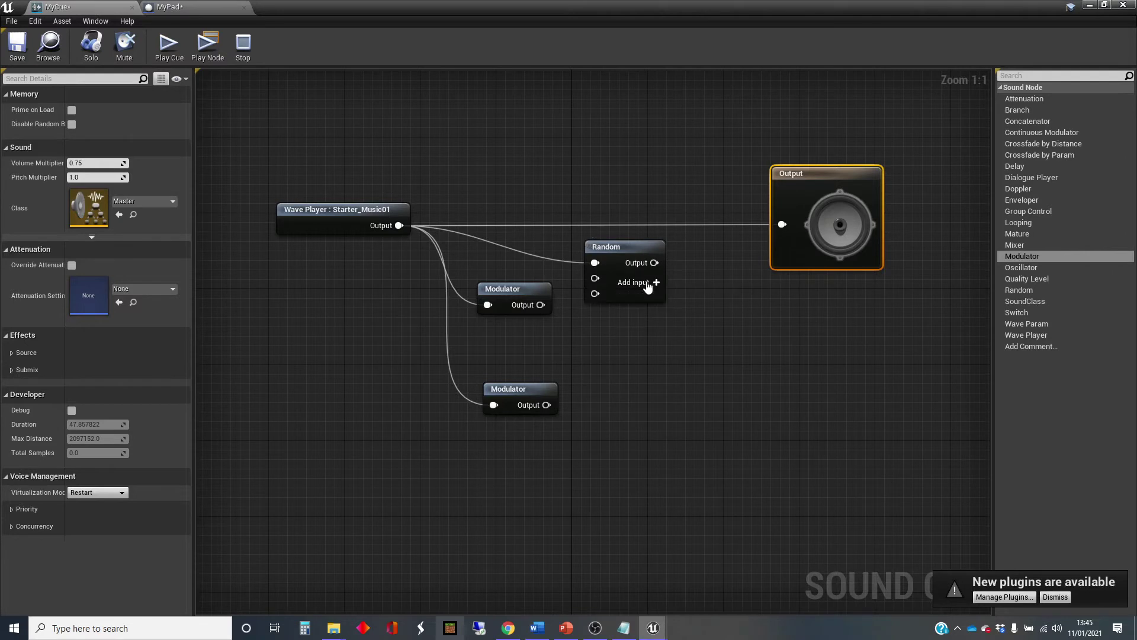
pyautogui.moveTo(540, 304); pyautogui.dragTo(595, 278)
pyautogui.moveTo(547, 405); pyautogui.dragTo(594, 293)
pyautogui.moveTo(653, 263); pyautogui.dragTo(782, 225)
pyautogui.moveTo(633, 248); pyautogui.dragTo(659, 241)
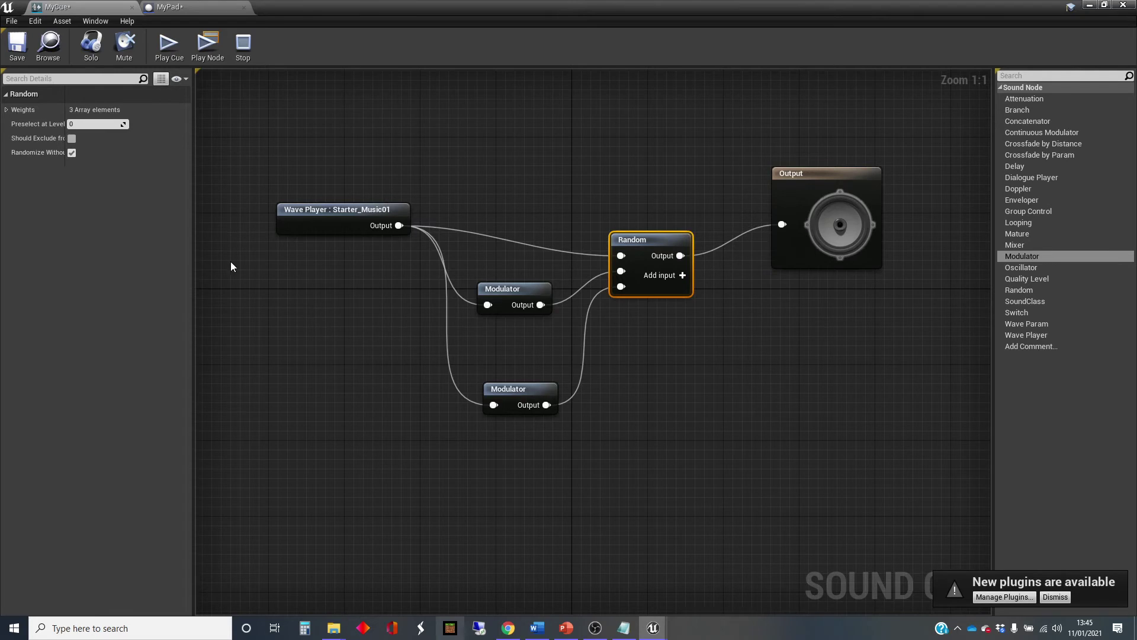
# Play the cue repeatedly to hear the random variations, then stop playback
pyautogui.click(176, 57)
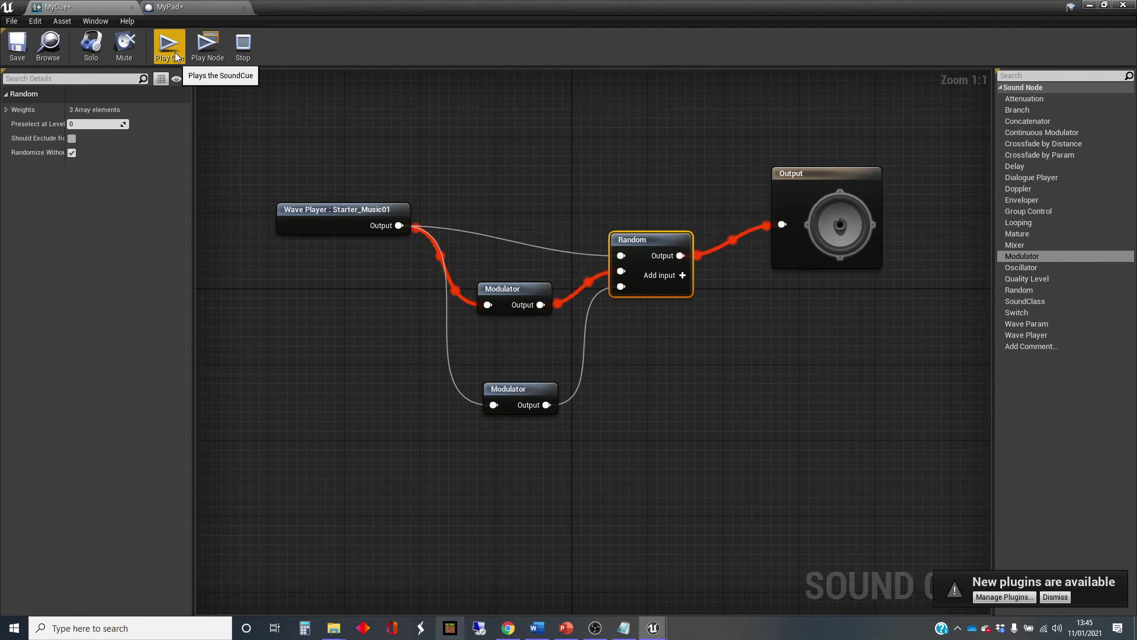
pyautogui.click(169, 48)
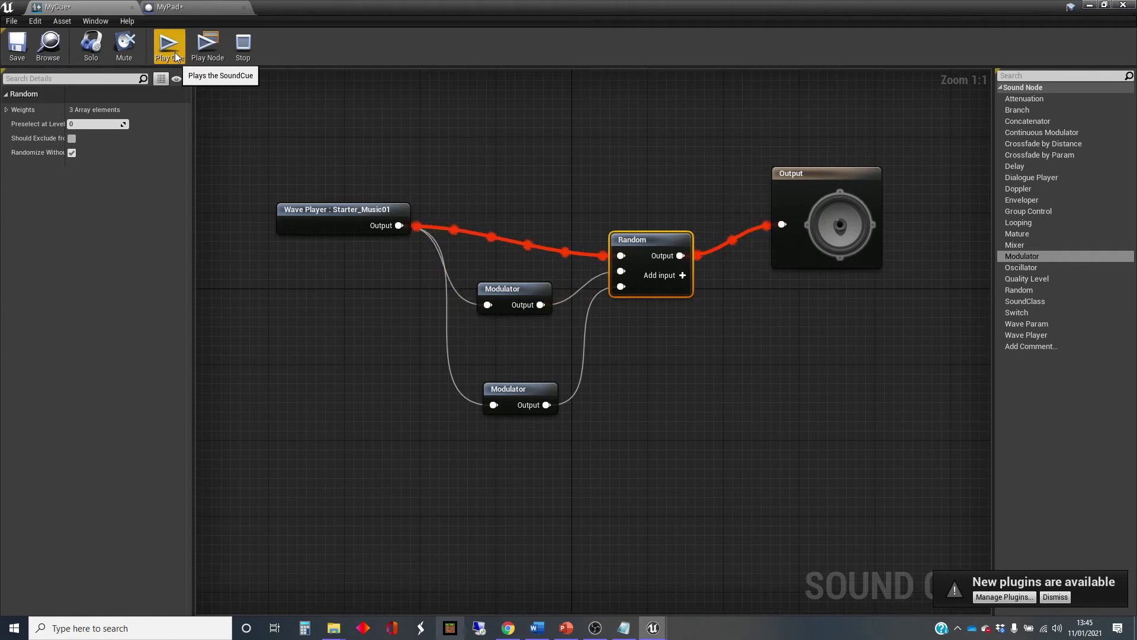
pyautogui.click(170, 47)
pyautogui.click(169, 47)
pyautogui.click(176, 57)
pyautogui.click(175, 57)
pyautogui.click(300, 180)
pyautogui.click(243, 58)
# Save MyCue, then play-test the level by running the character over the pad
pyautogui.click(17, 48)
pyautogui.click(1089, 6)
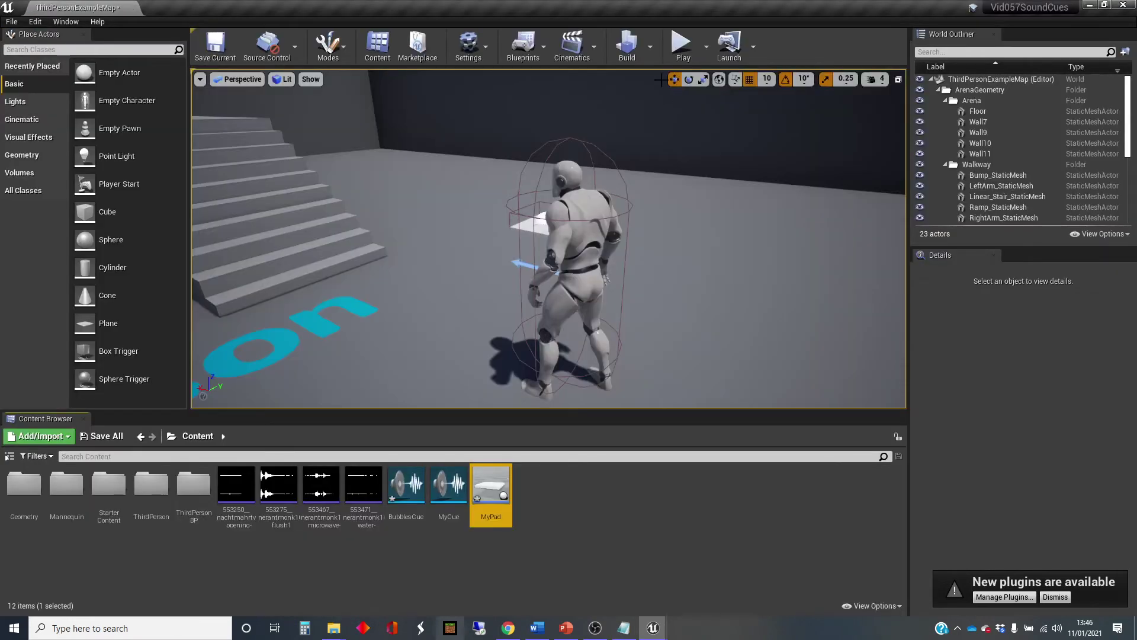
pyautogui.click(681, 44)
pyautogui.press('w')
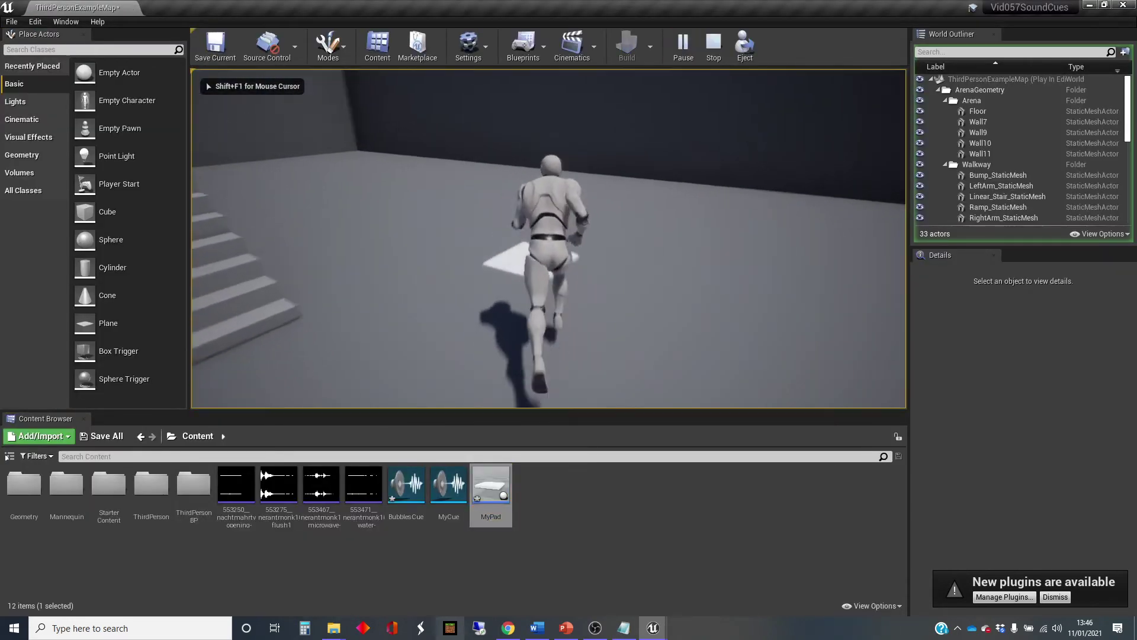
pyautogui.press('w')
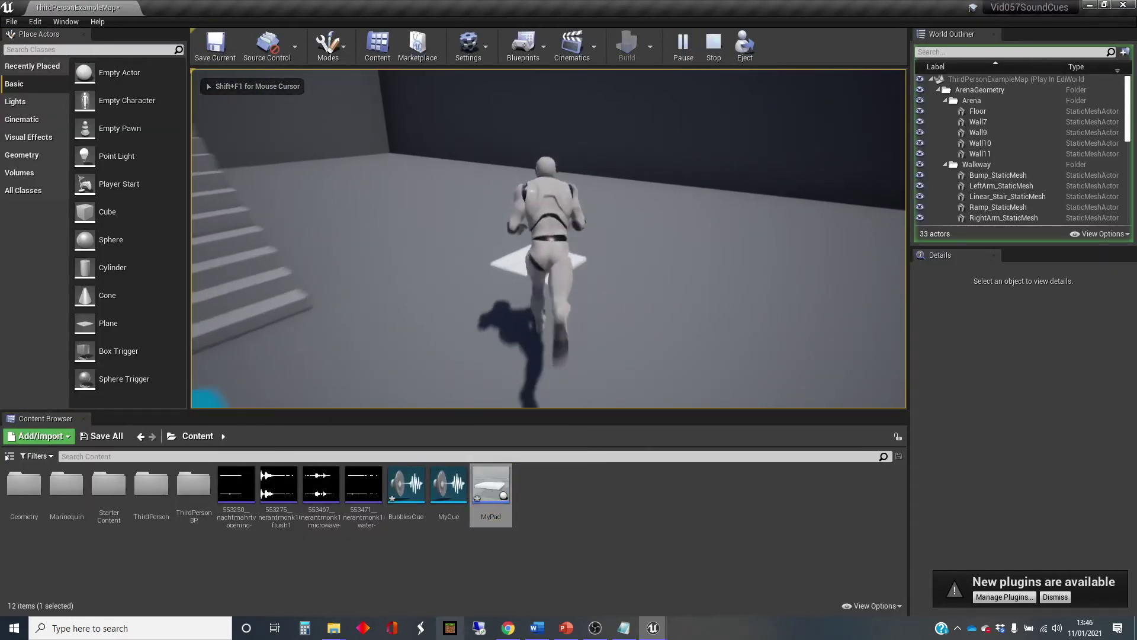
pyautogui.press('s')
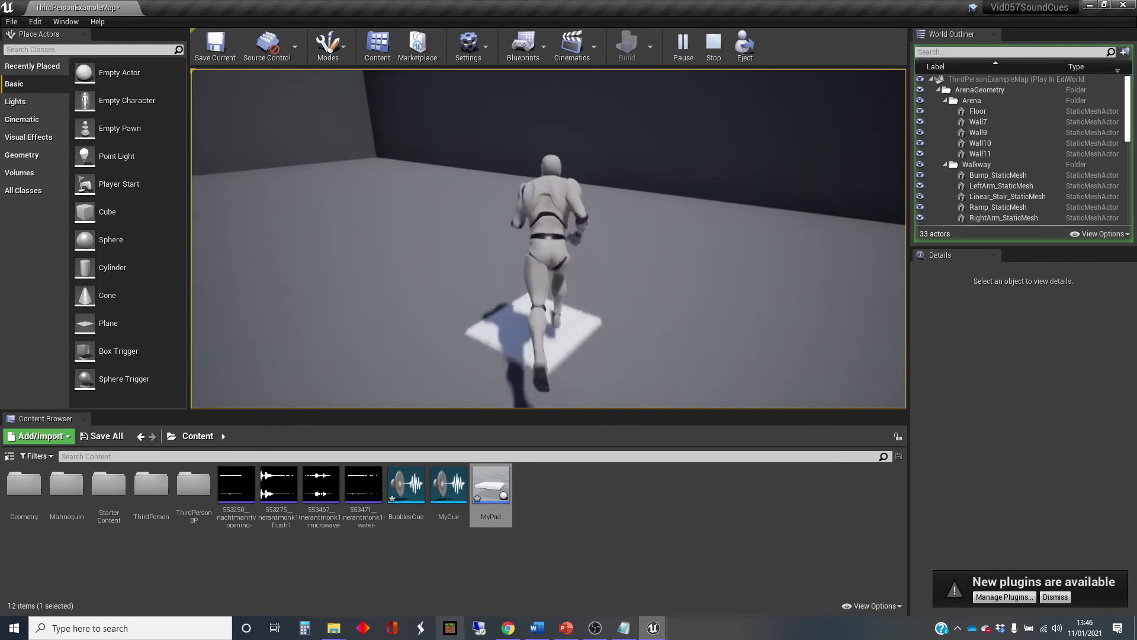
pyautogui.press('s')
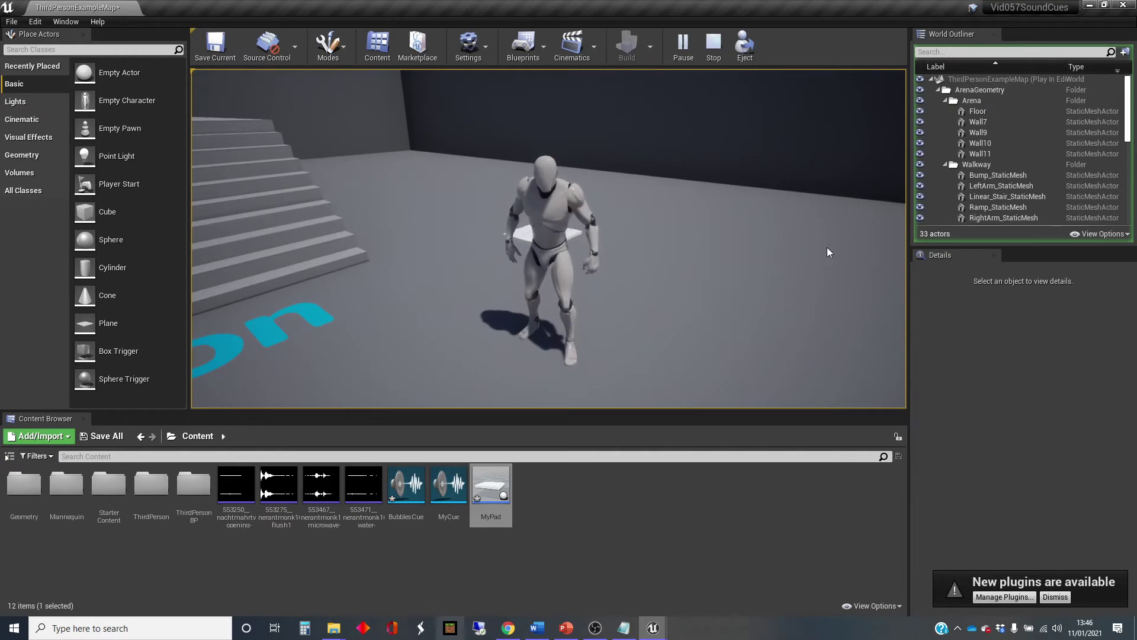
pyautogui.press('Escape')
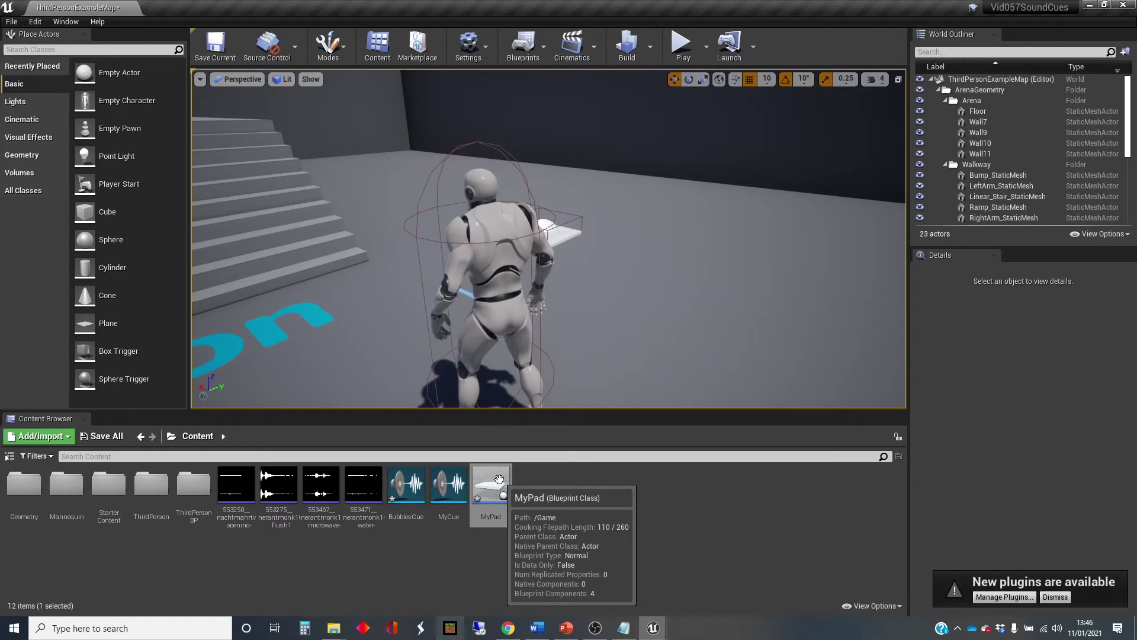
# Create a Sound Cue from the Content Browser's Sounds menu and name it MyCue2
pyautogui.click(495, 485)
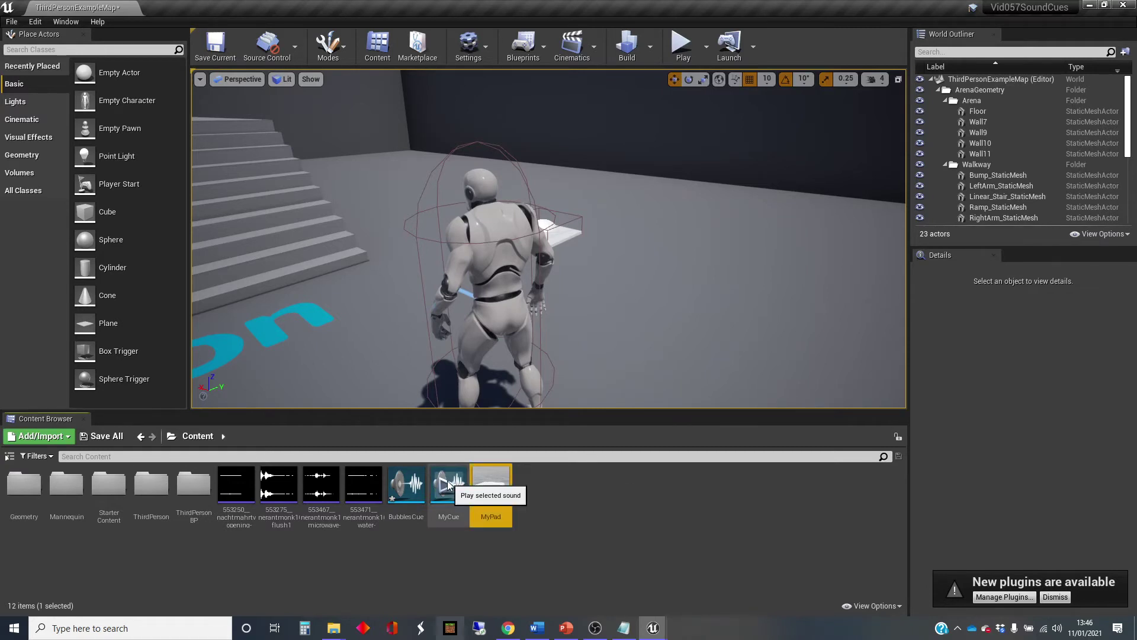
pyautogui.rightClick(549, 487)
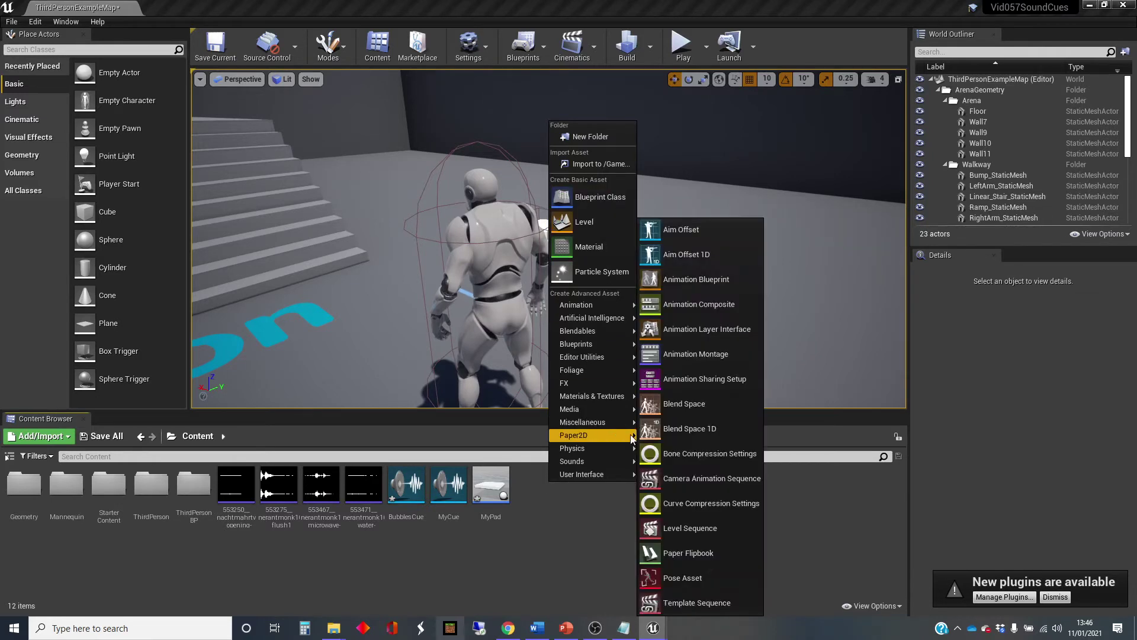
pyautogui.moveTo(609, 467)
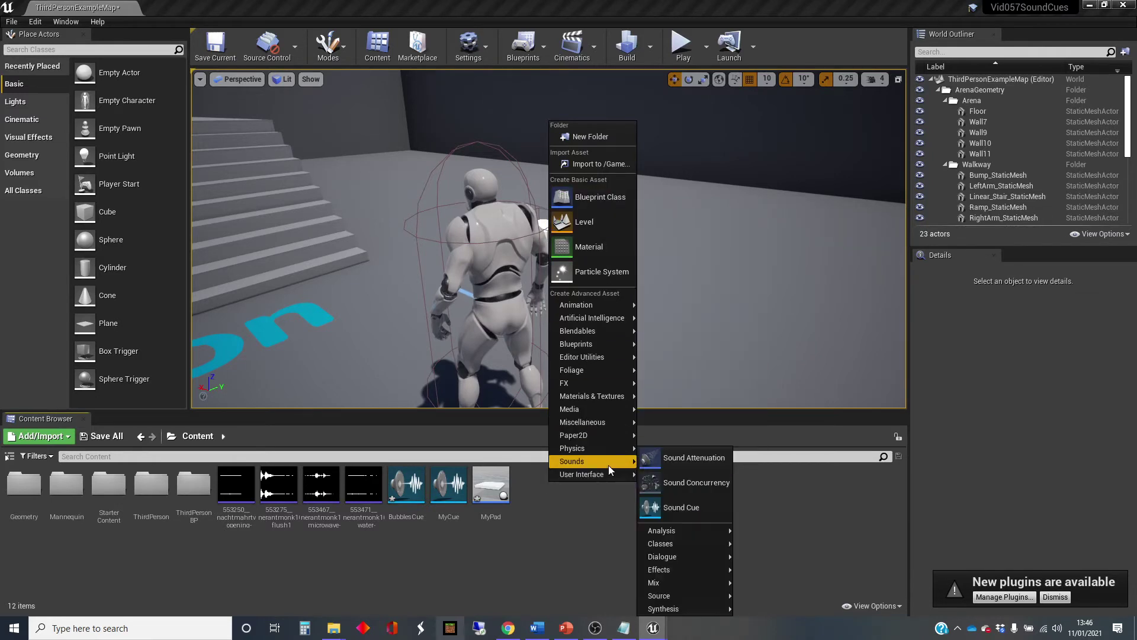
pyautogui.click(702, 508)
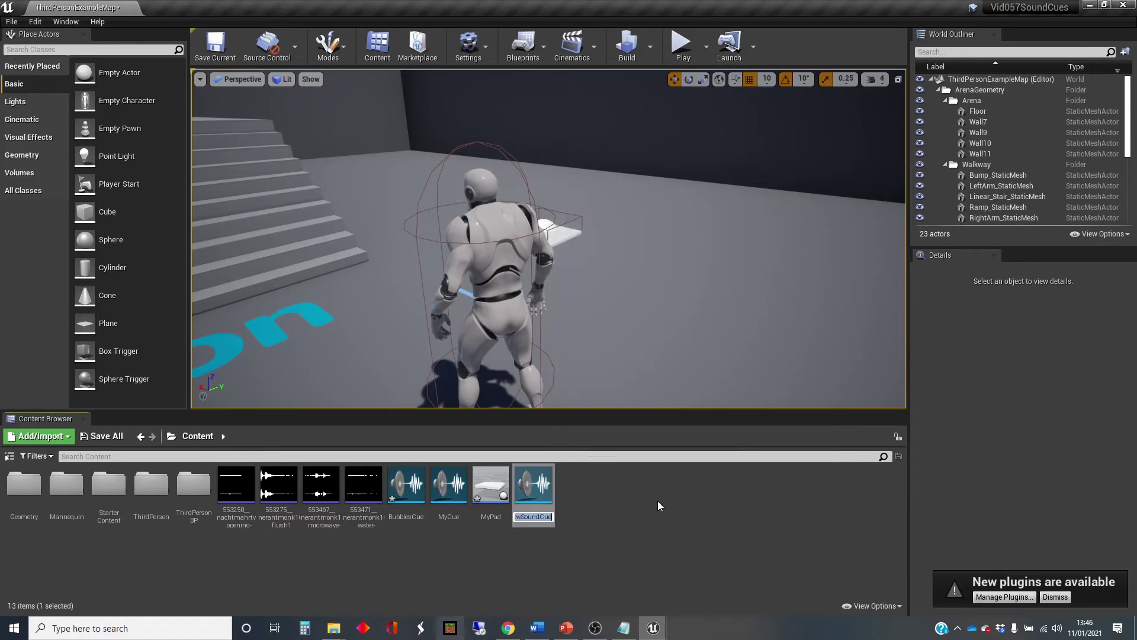
pyautogui.write('MyCue2')
pyautogui.press('Return')
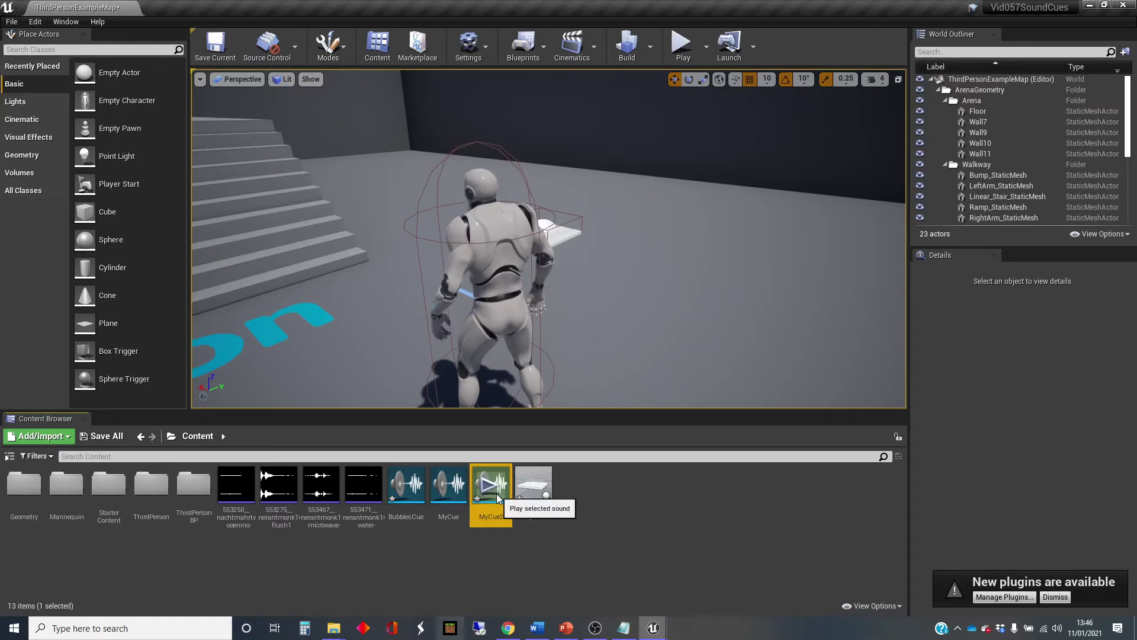
# Open MyCue2 and drag the door-squeak, flush1 and microwave-door-open waves into its graph
pyautogui.doubleClick(495, 474)
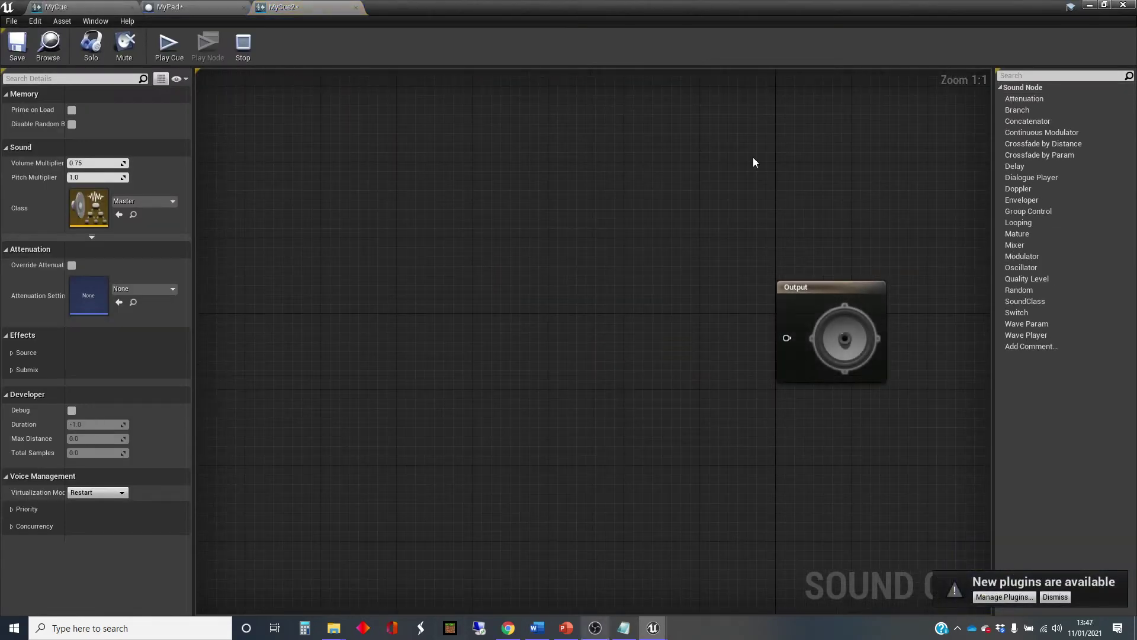
pyautogui.click(1104, 6)
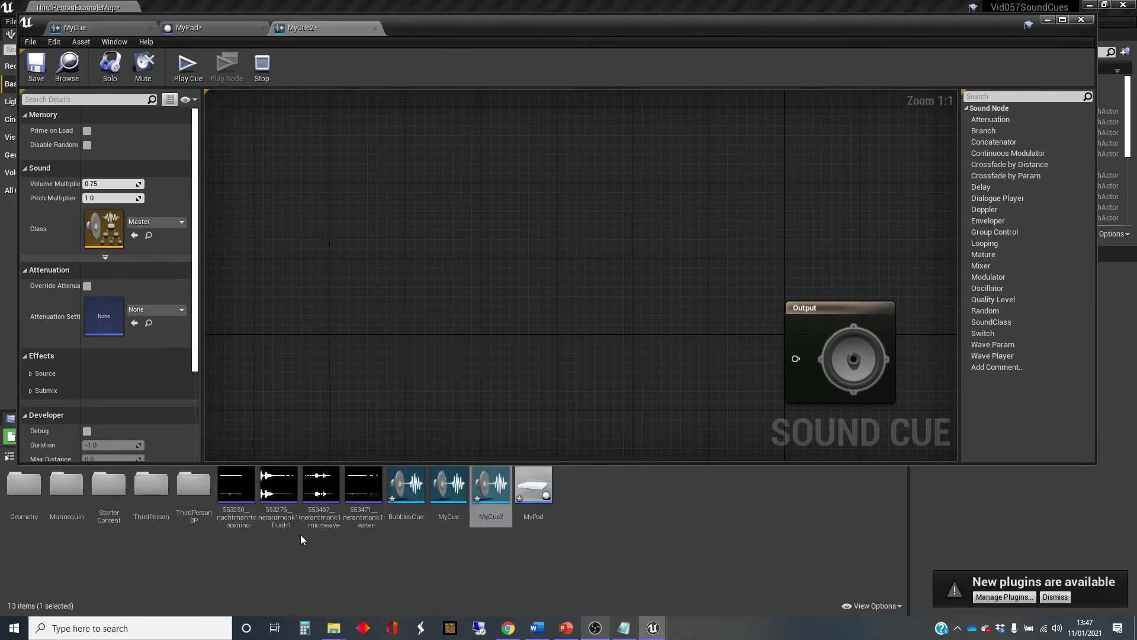
pyautogui.click(343, 553)
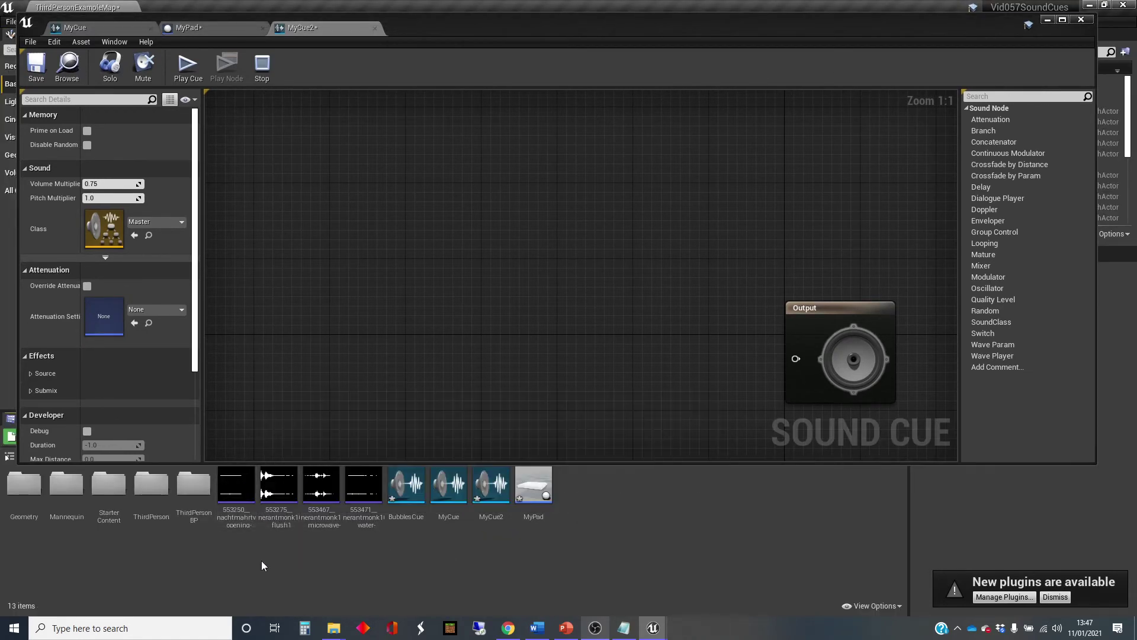
pyautogui.click(233, 483)
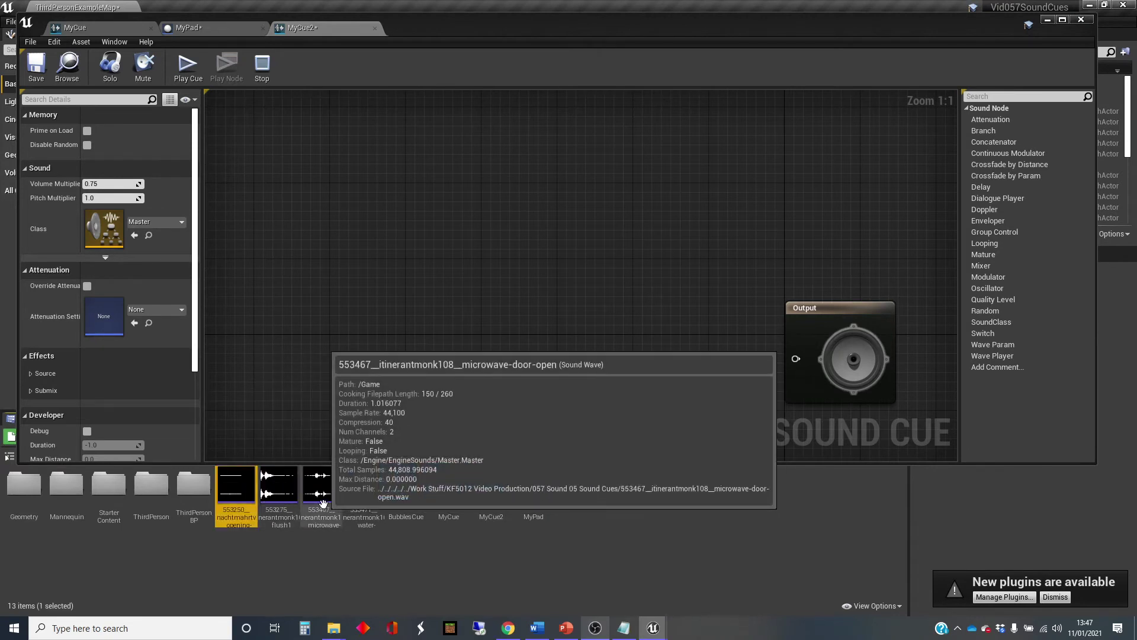
pyautogui.keyDown('shift'); pyautogui.click(323, 503); pyautogui.keyUp('shift')
pyautogui.moveTo(323, 504); pyautogui.dragTo(422, 314)
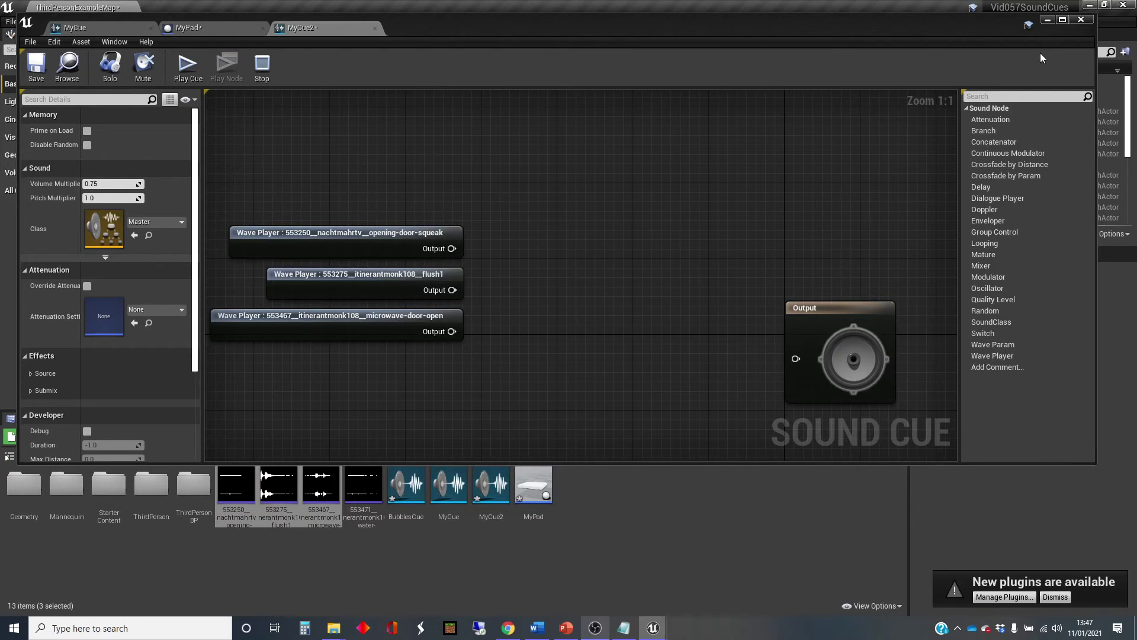
pyautogui.click(1063, 21)
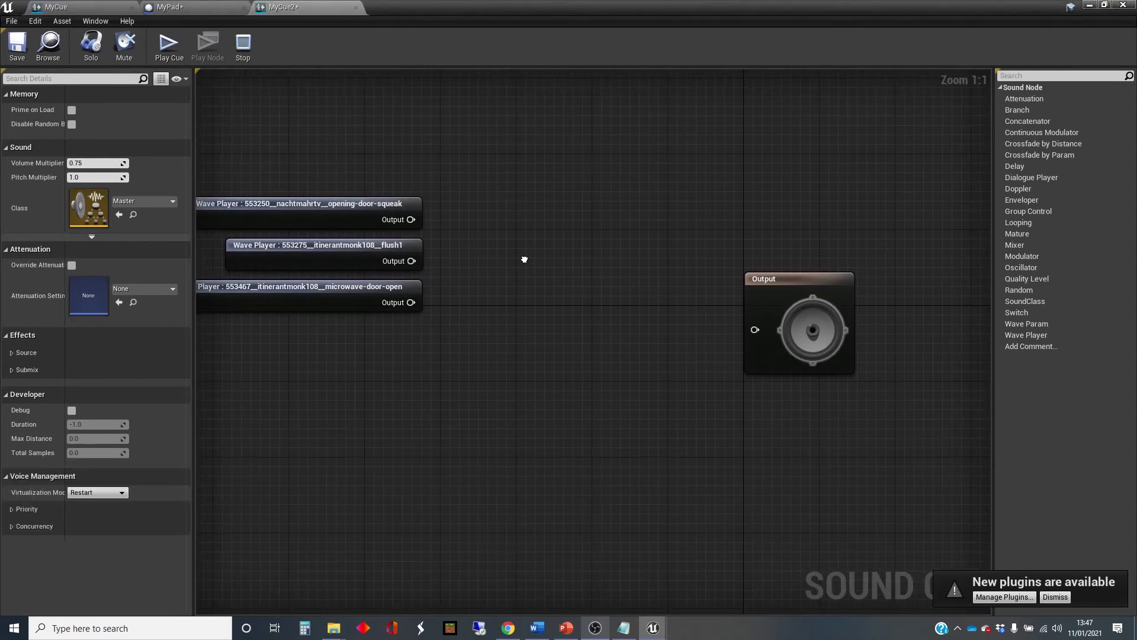
pyautogui.moveTo(792, 285); pyautogui.dragTo(828, 223)
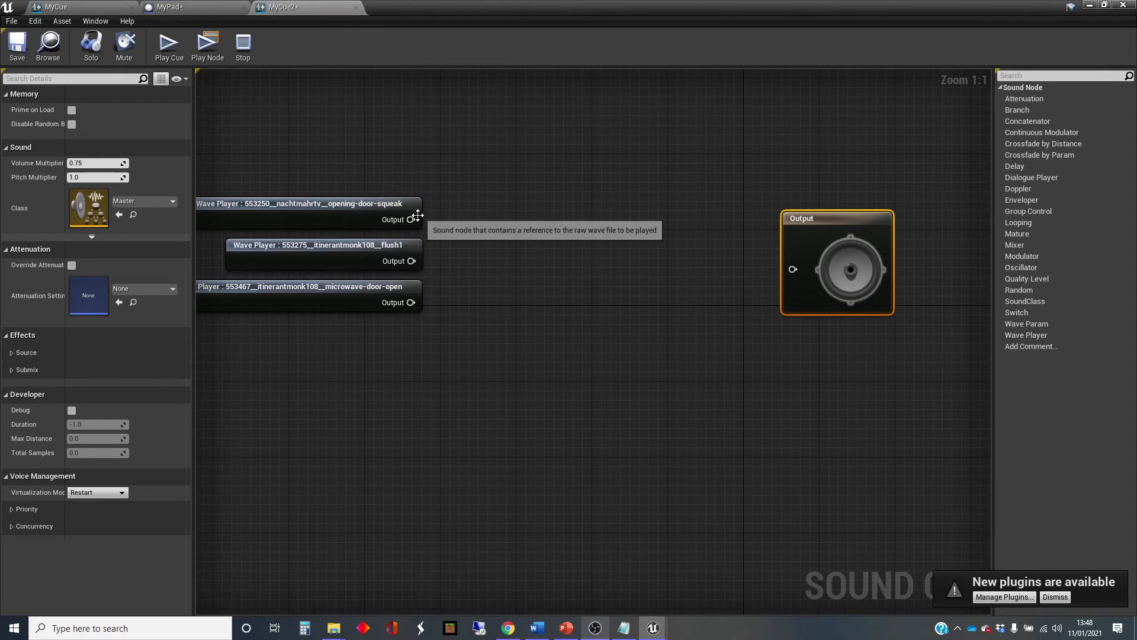
pyautogui.moveTo(411, 219); pyautogui.dragTo(529, 251)
pyautogui.write('random')
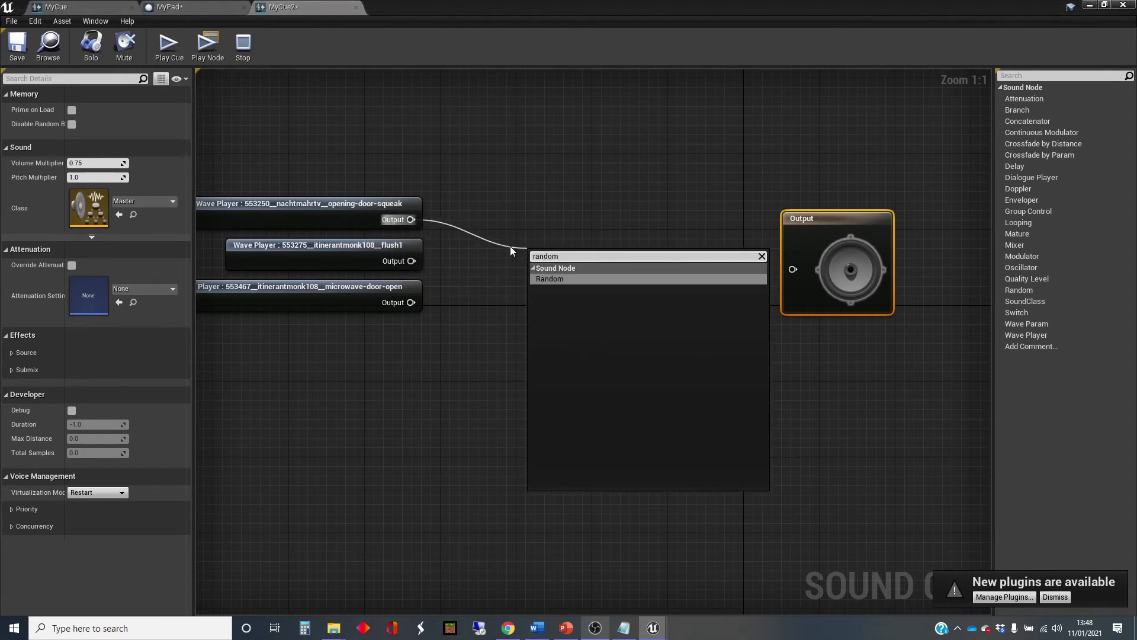
pyautogui.press('Return')
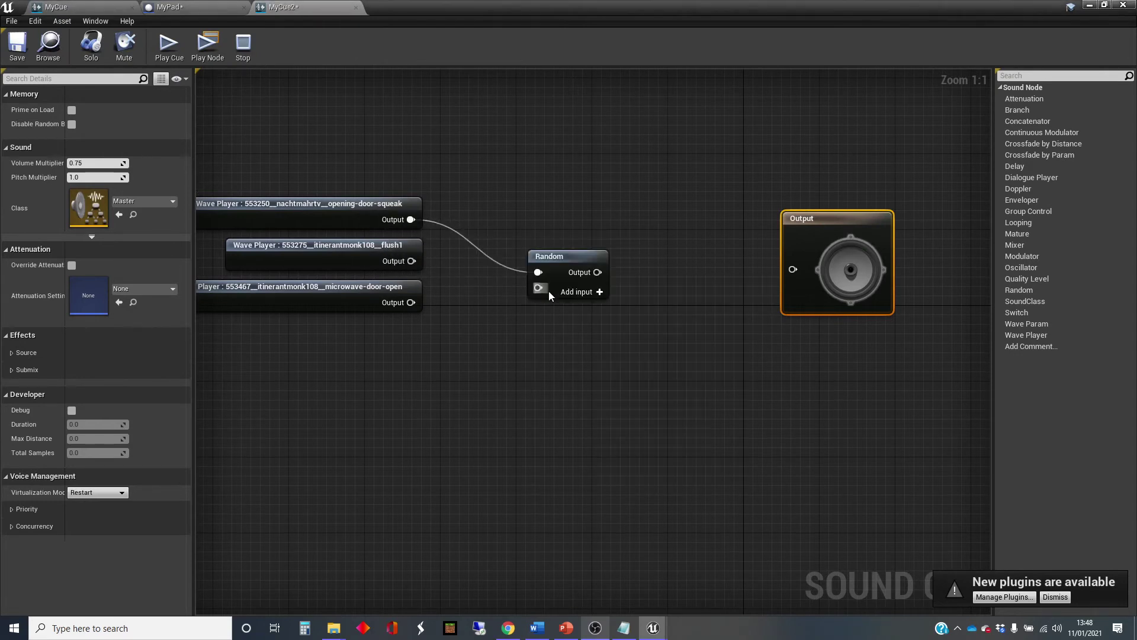
pyautogui.moveTo(411, 261); pyautogui.dragTo(539, 287)
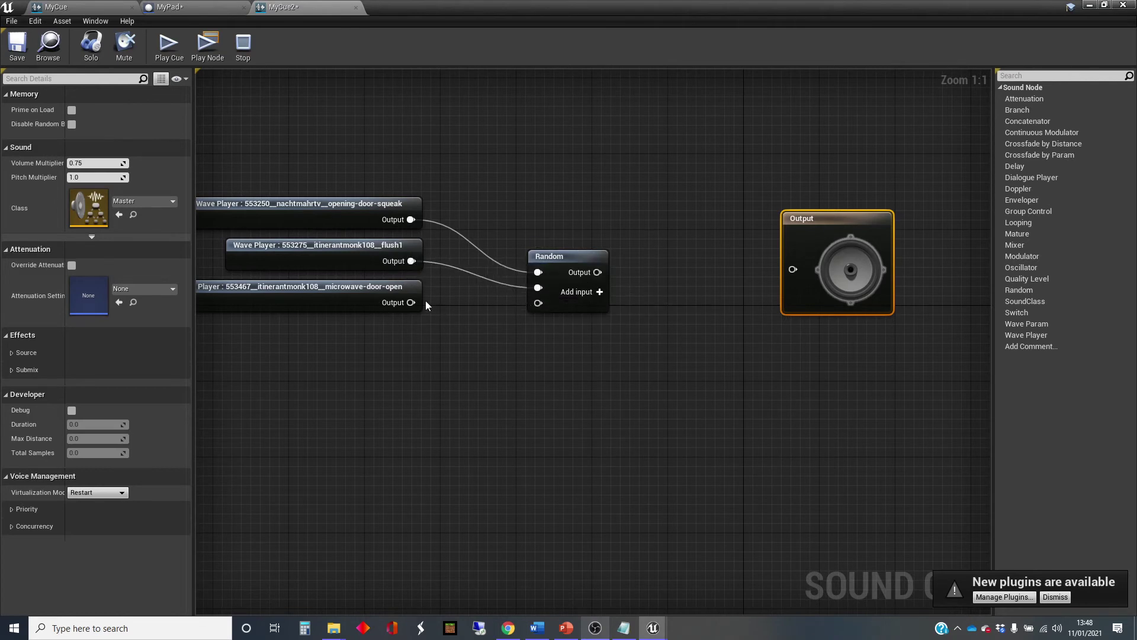
pyautogui.moveTo(411, 302); pyautogui.dragTo(538, 302)
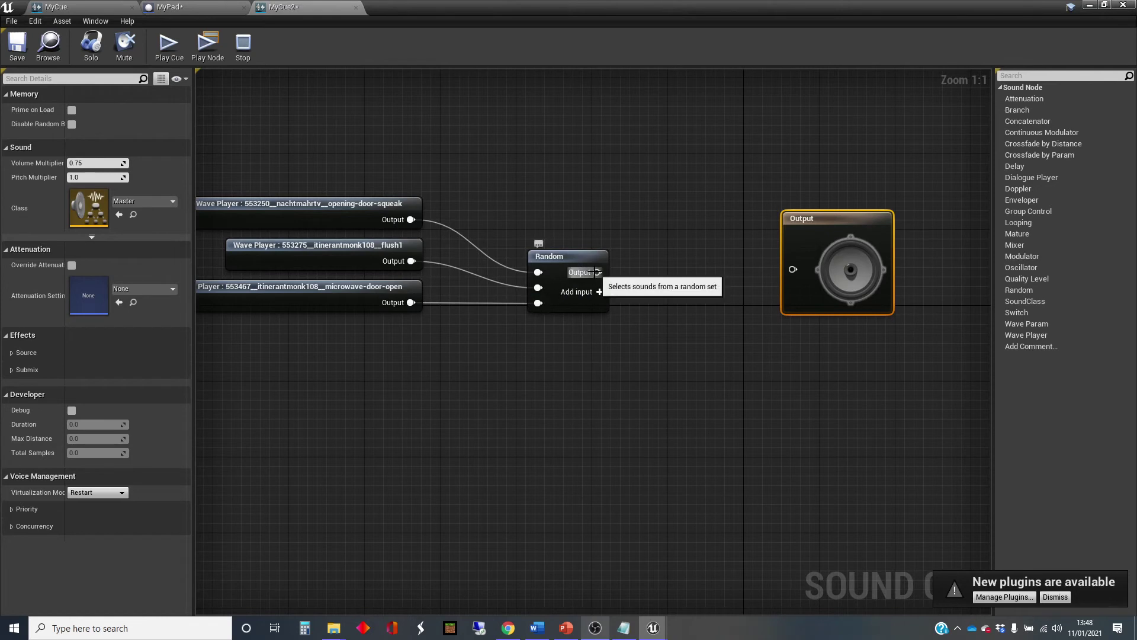
pyautogui.moveTo(597, 271); pyautogui.dragTo(792, 272)
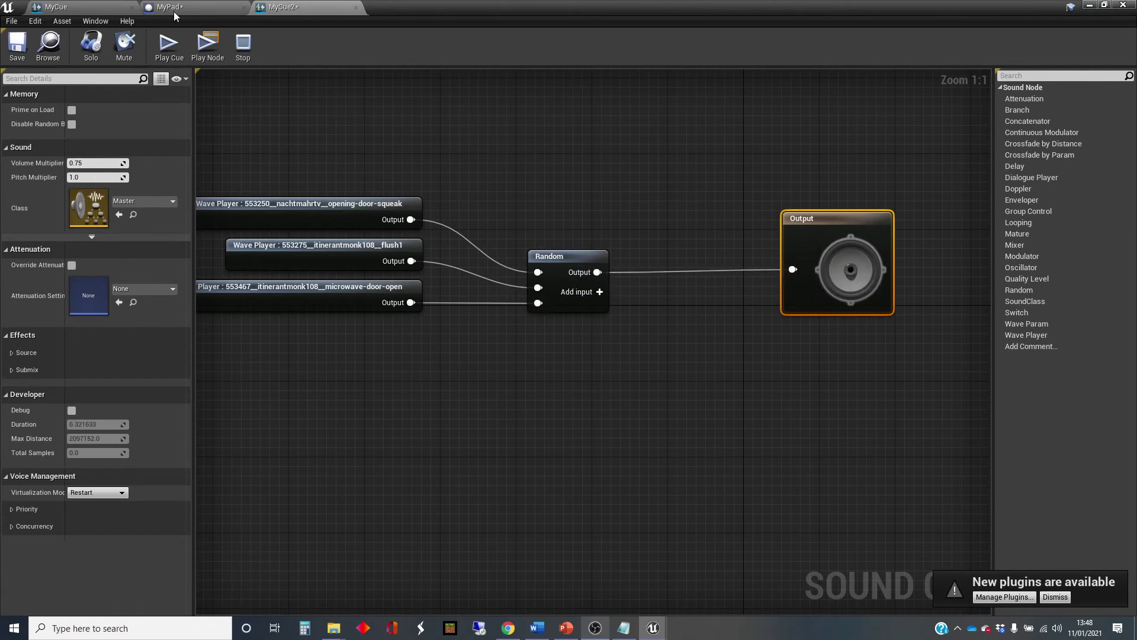
pyautogui.click(168, 43)
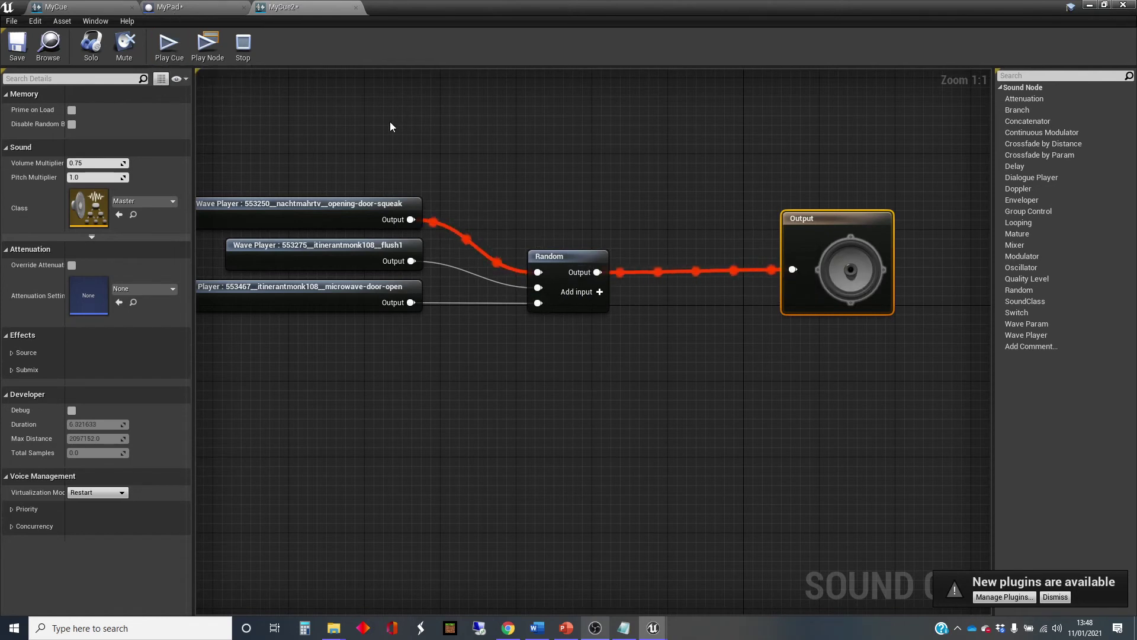
pyautogui.click(170, 51)
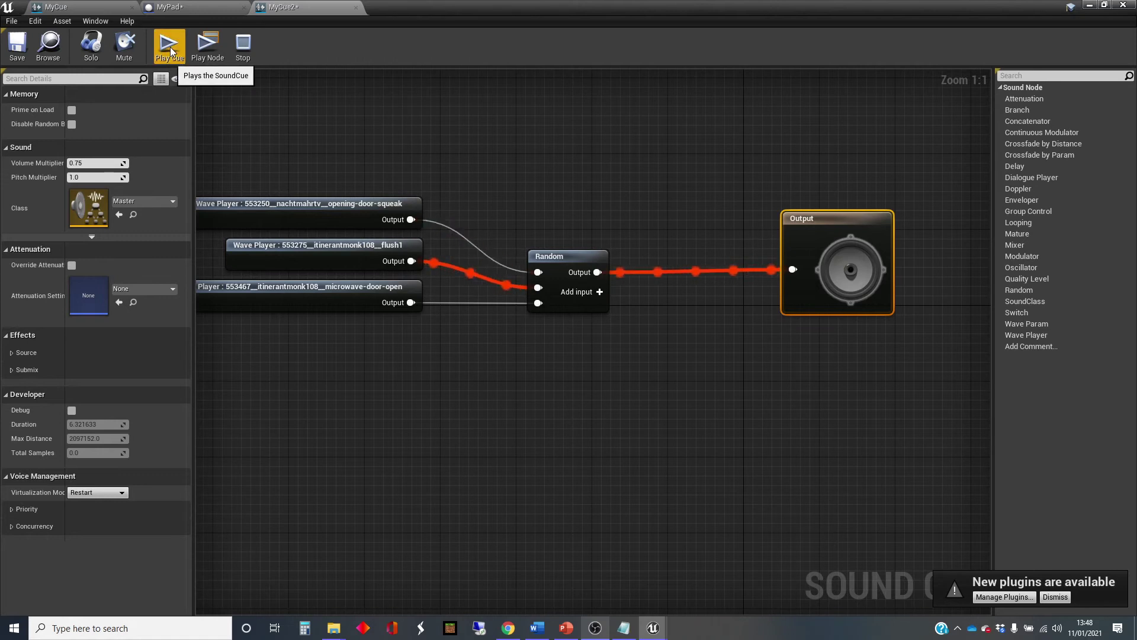
pyautogui.click(170, 51)
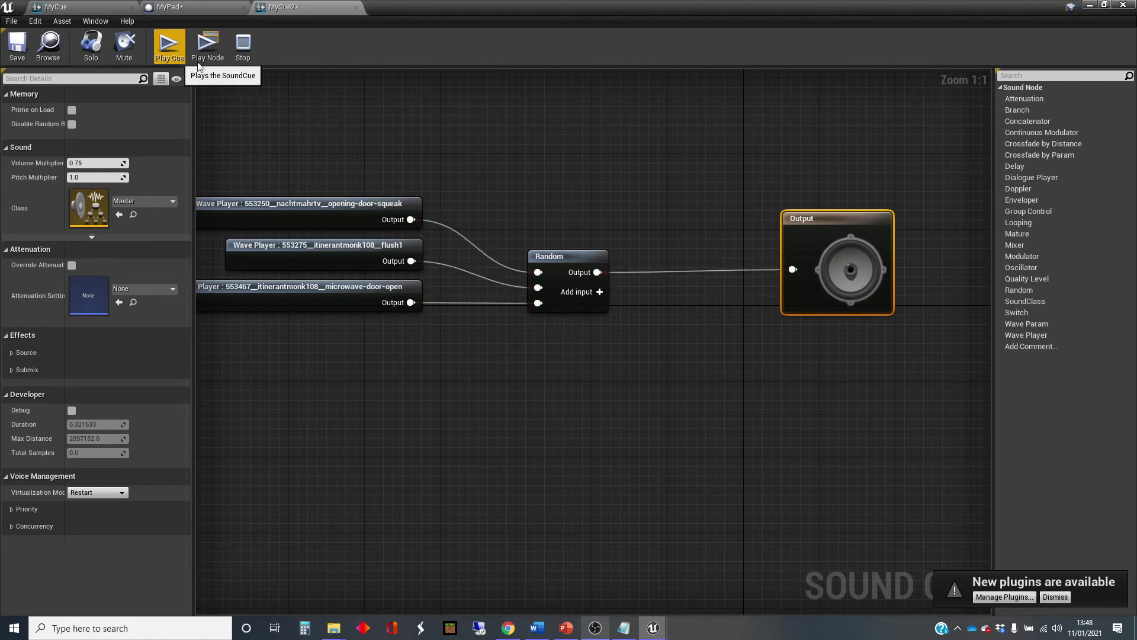
pyautogui.click(550, 68)
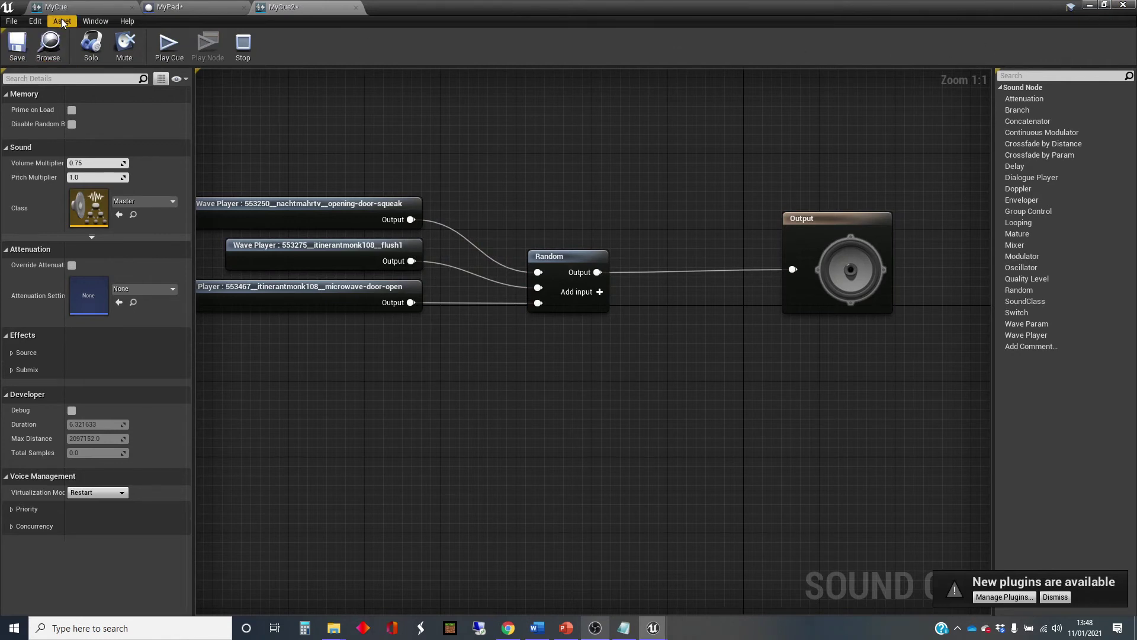
# In the MyPad blueprint, set the Audio component's Sound to MyCue2 and compile
pyautogui.click(179, 9)
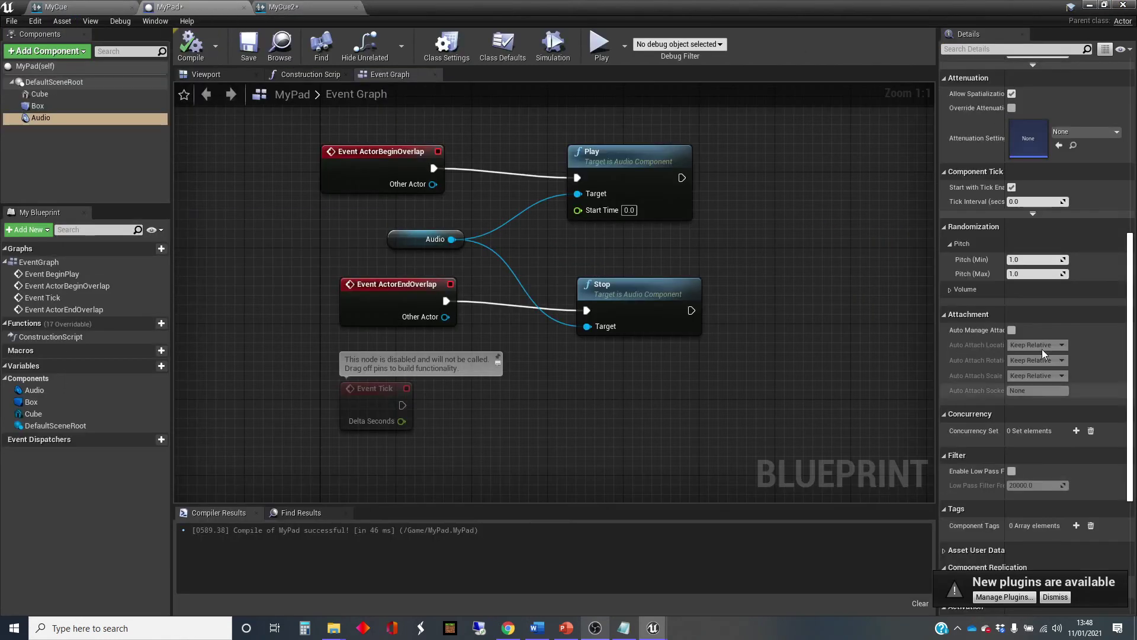
pyautogui.scroll(10, 1089, 403)
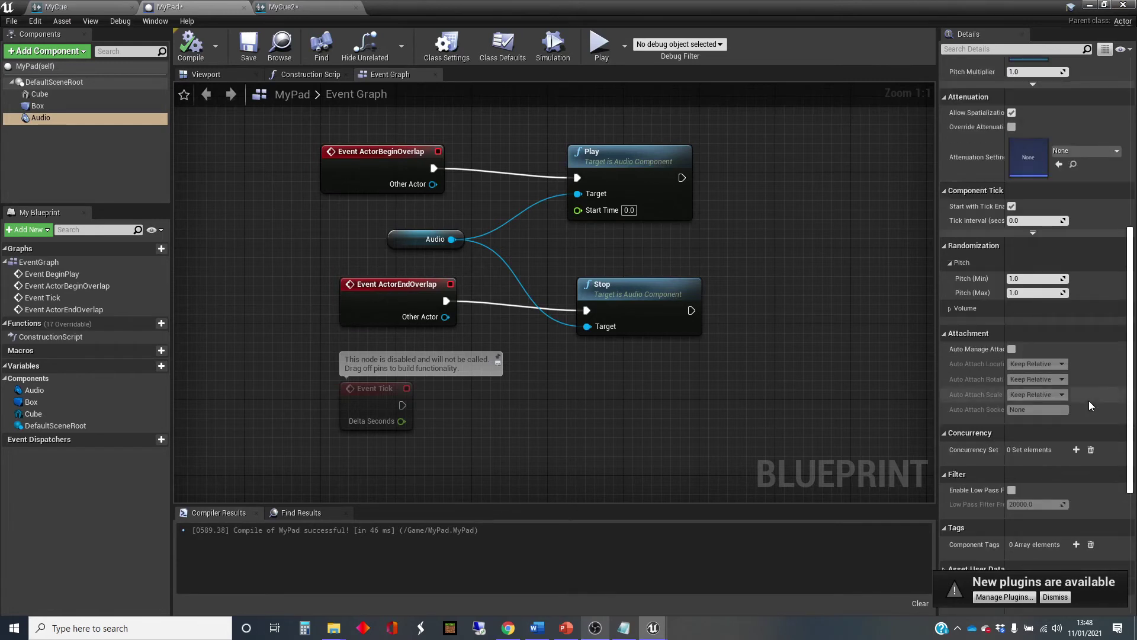
pyautogui.scroll(3, 1090, 385)
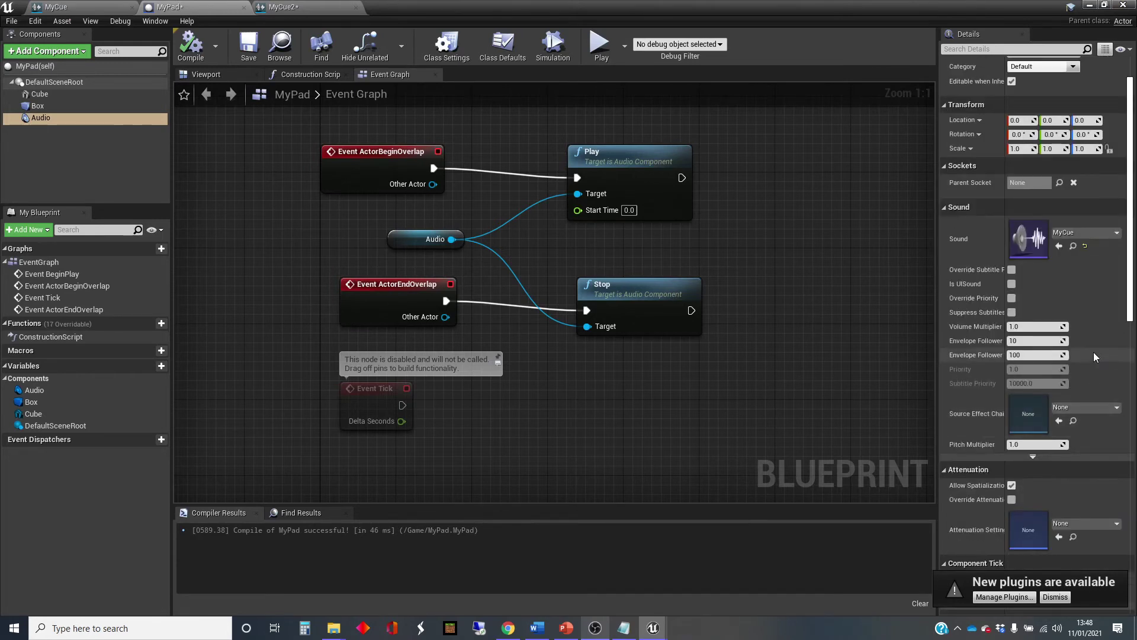
pyautogui.click(1115, 234)
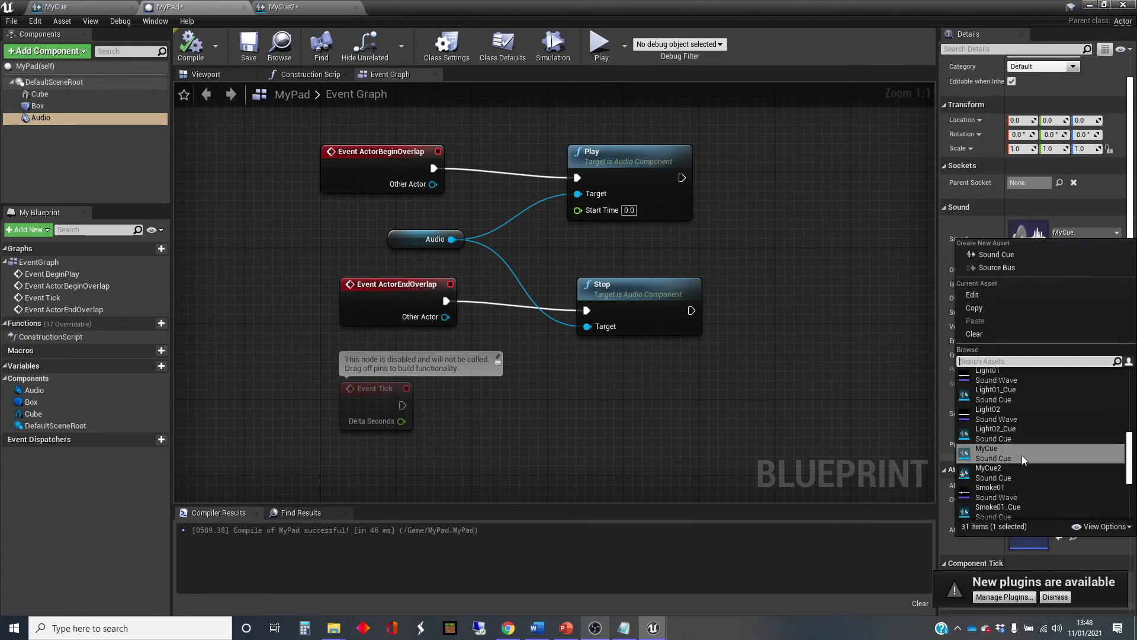
pyautogui.click(1017, 475)
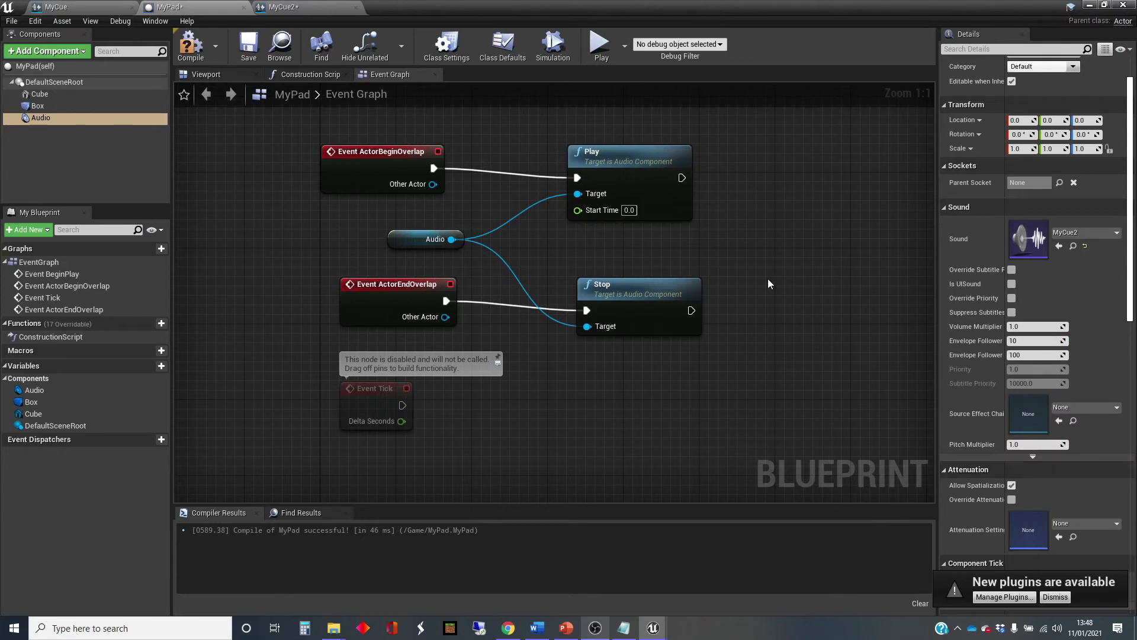
pyautogui.click(190, 54)
pyautogui.click(1089, 5)
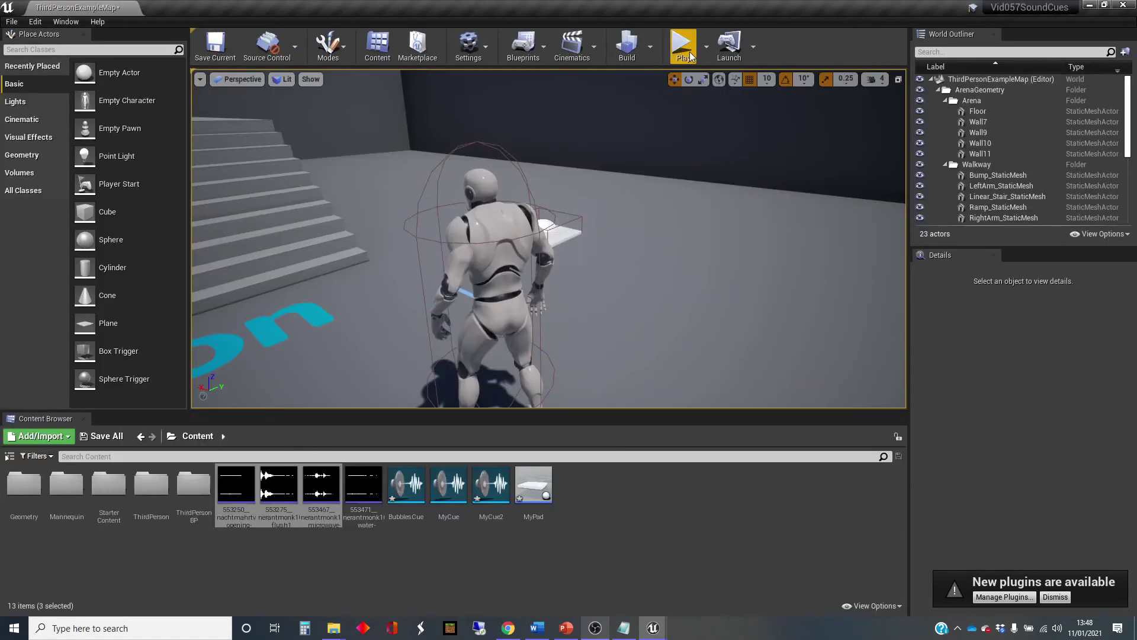
pyautogui.click(684, 47)
pyautogui.press('w')
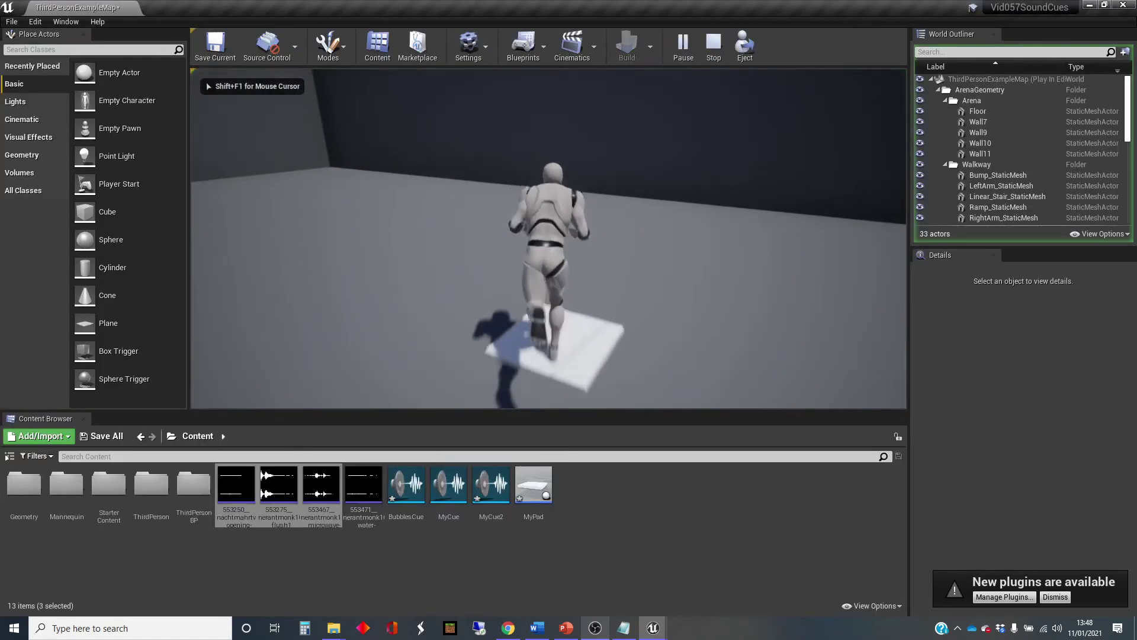
pyautogui.press('s')
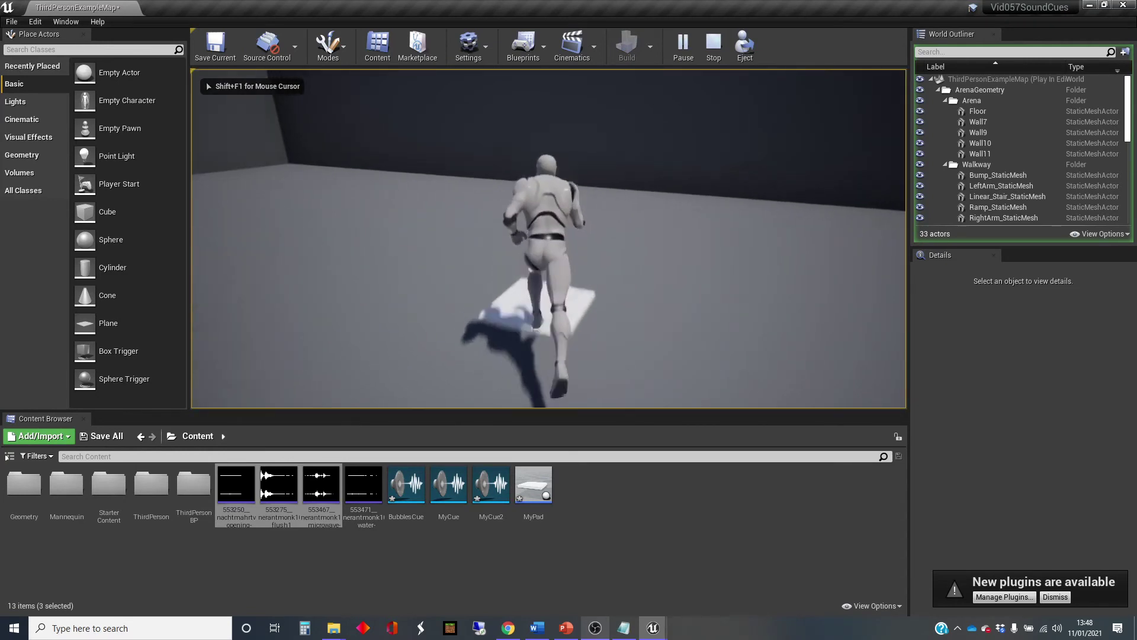
pyautogui.press('s')
pyautogui.press('w')
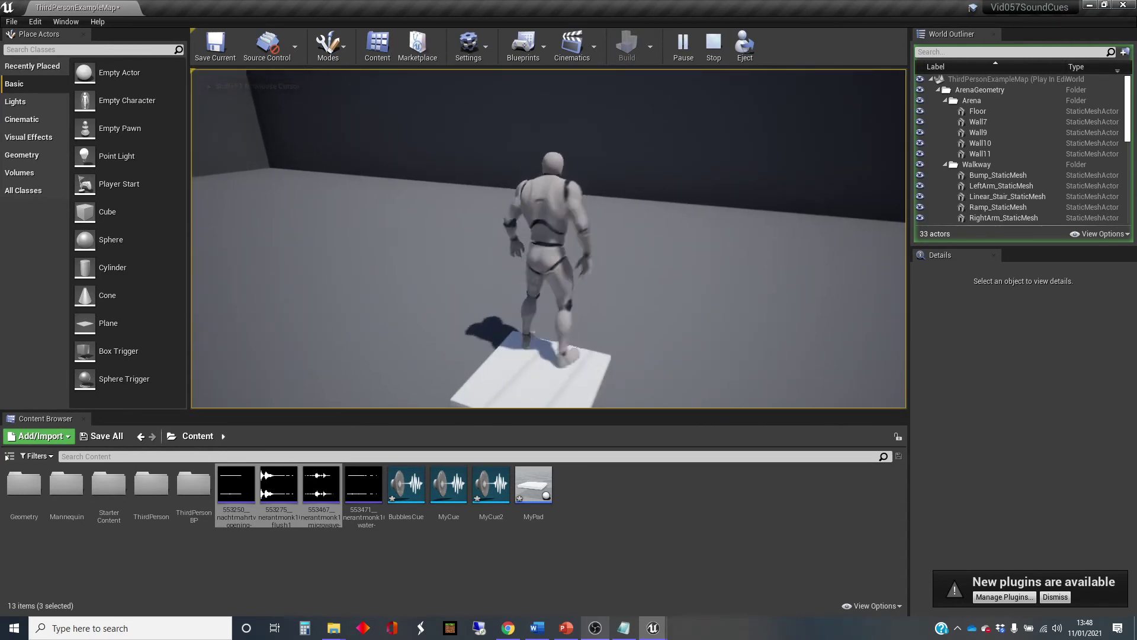
pyautogui.press('s')
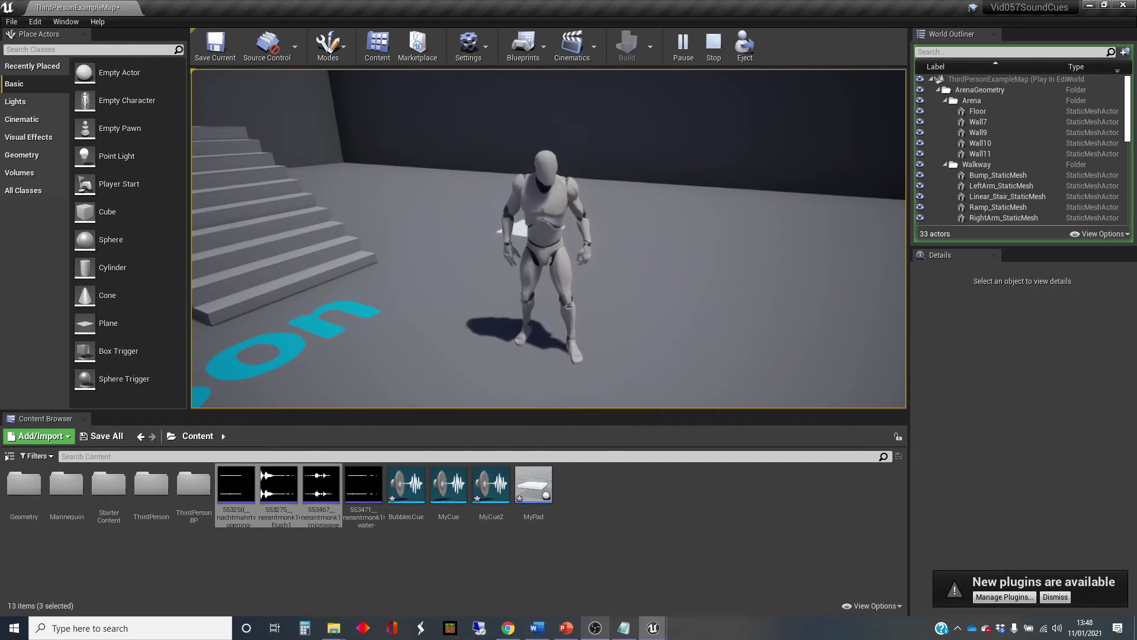
pyautogui.press('Escape')
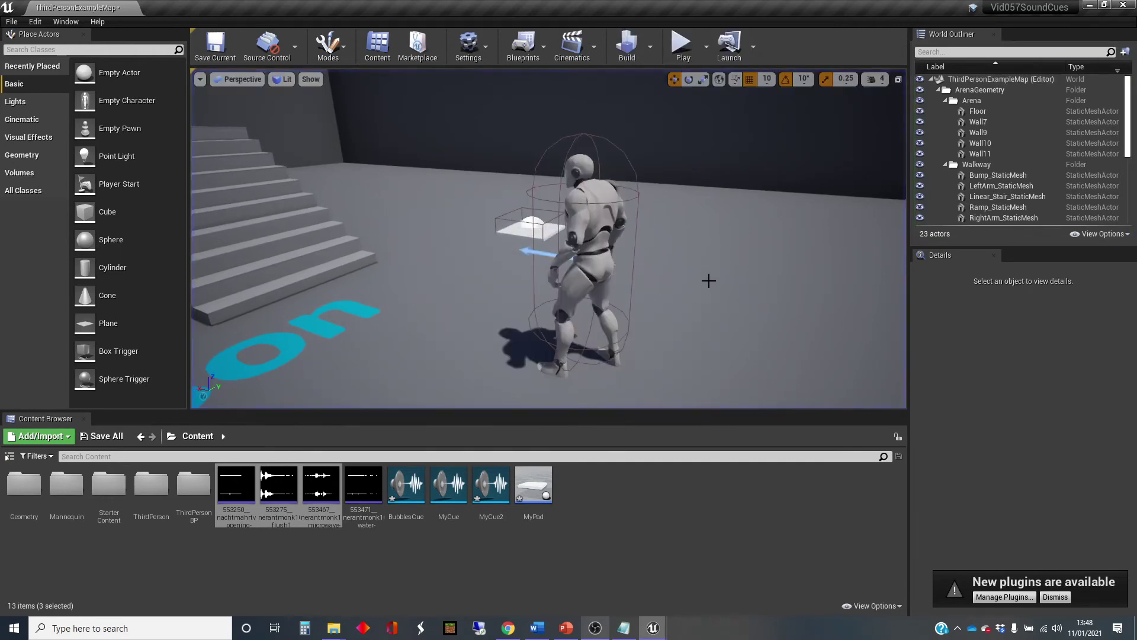
pyautogui.moveTo(497, 494)
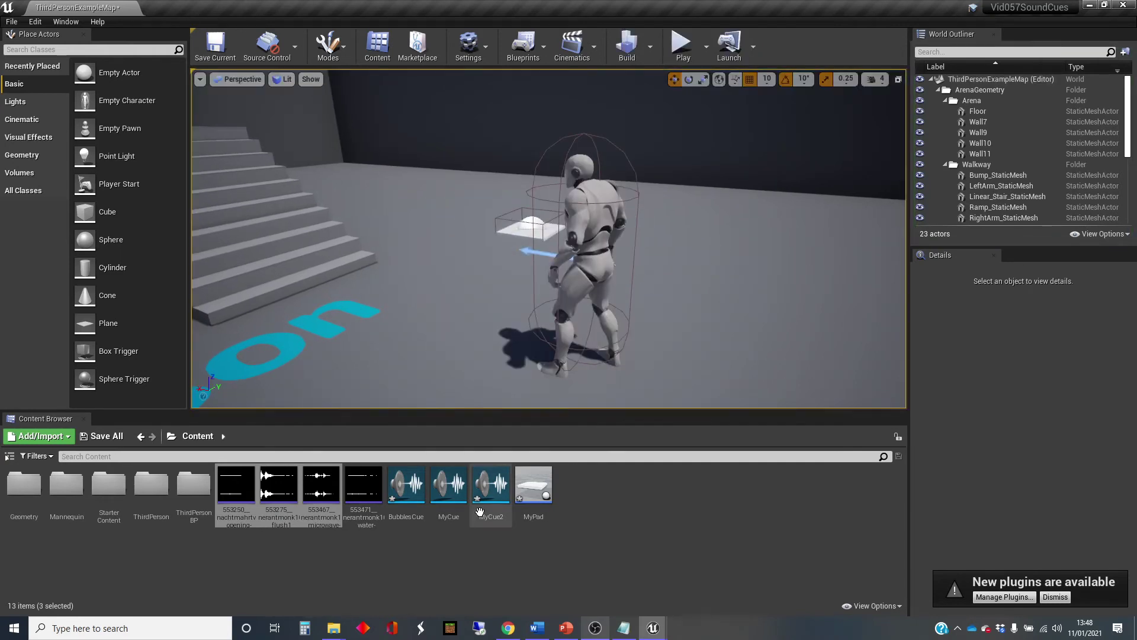
# Open MyCue2 and delete its Random node
pyautogui.doubleClick(498, 476)
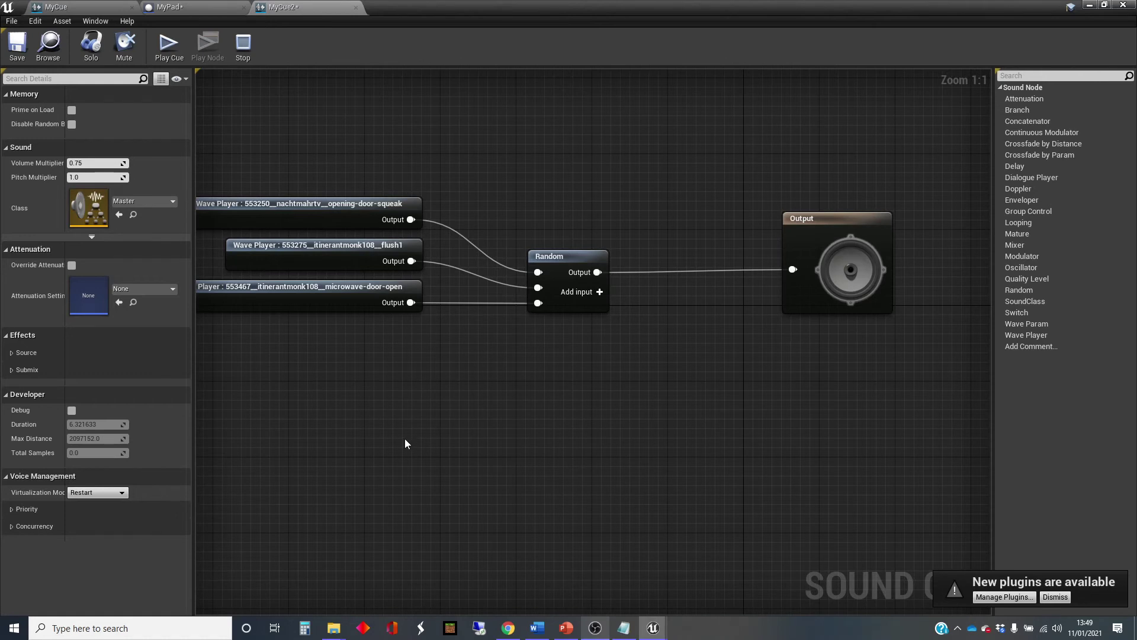
pyautogui.click(575, 255)
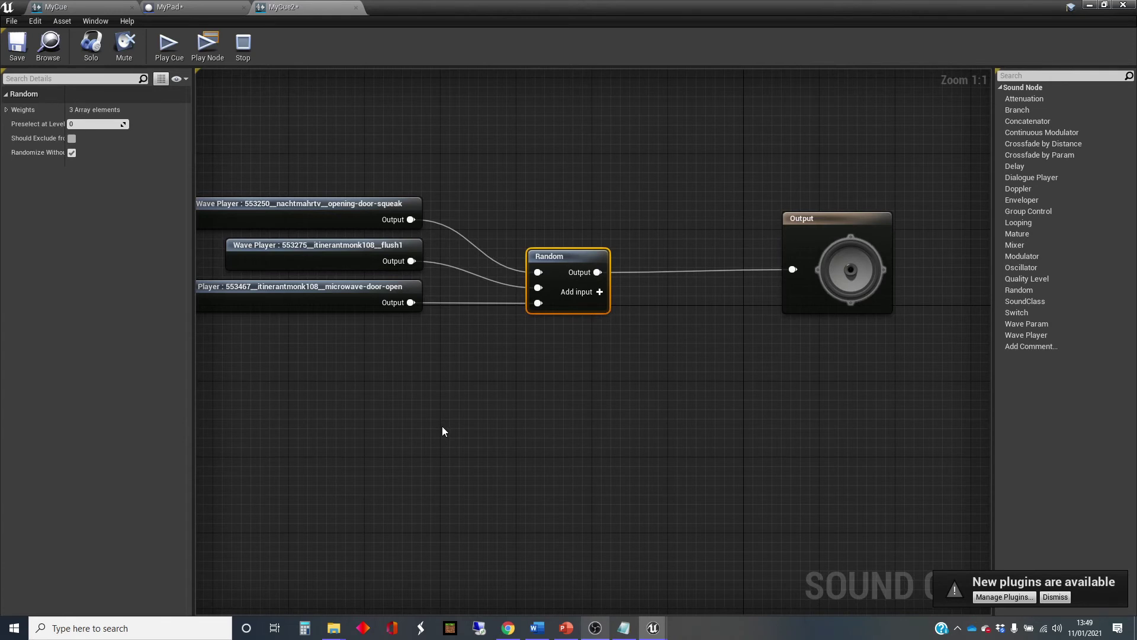
pyautogui.press('Delete')
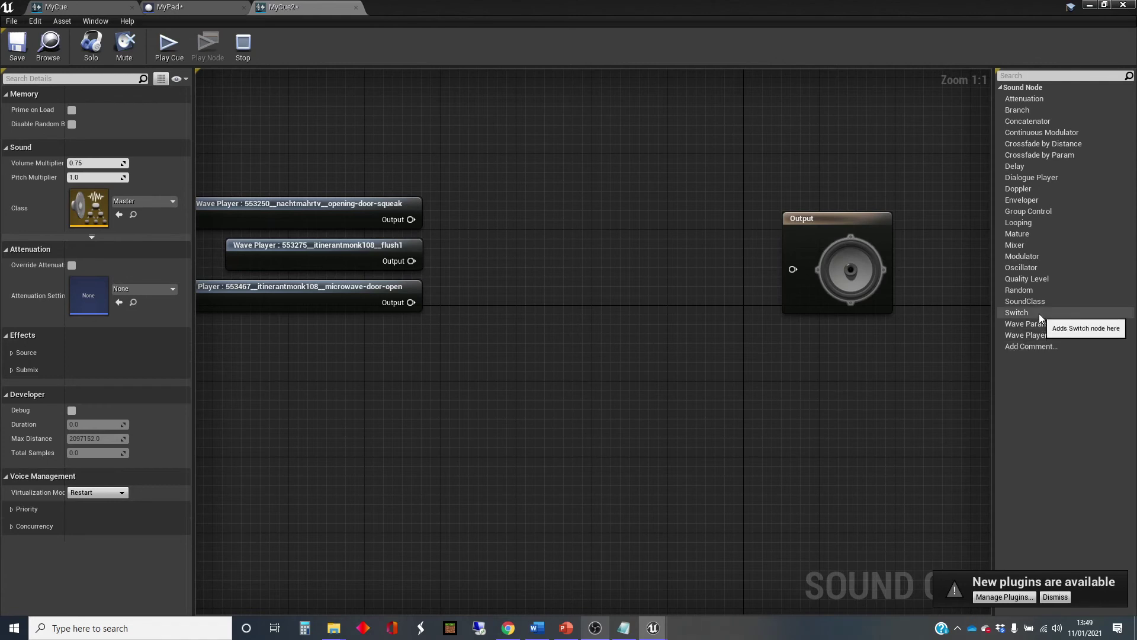
# Add a Switch node named Choice, wiring the three Wave Players to inputs 0–2 and into Output
pyautogui.moveTo(1040, 318); pyautogui.dragTo(579, 208)
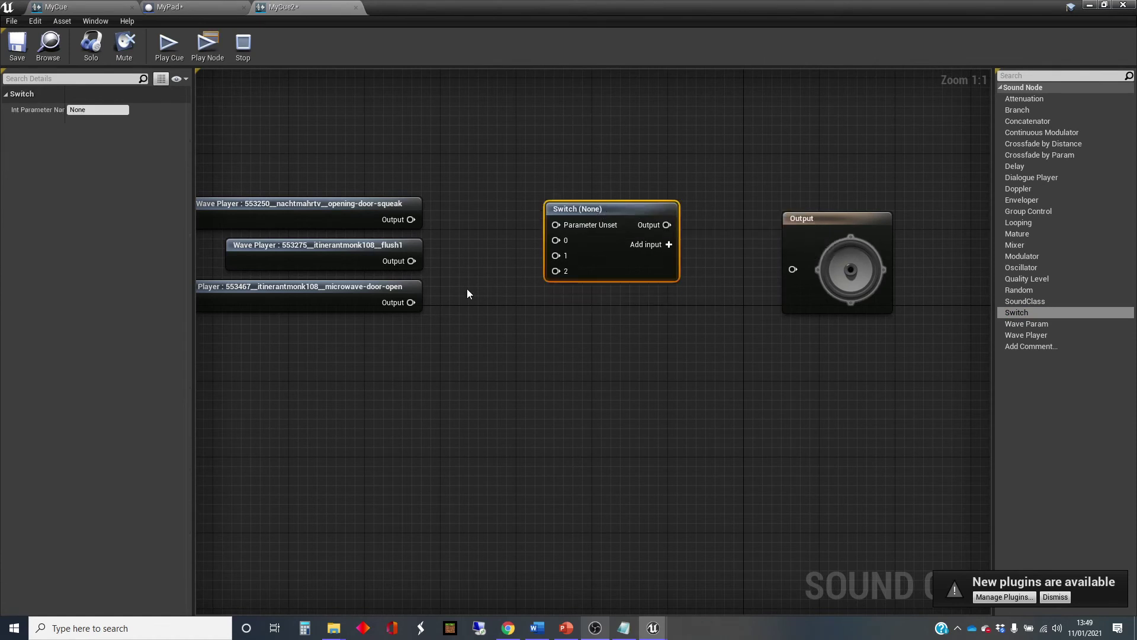
pyautogui.moveTo(411, 219); pyautogui.dragTo(559, 240)
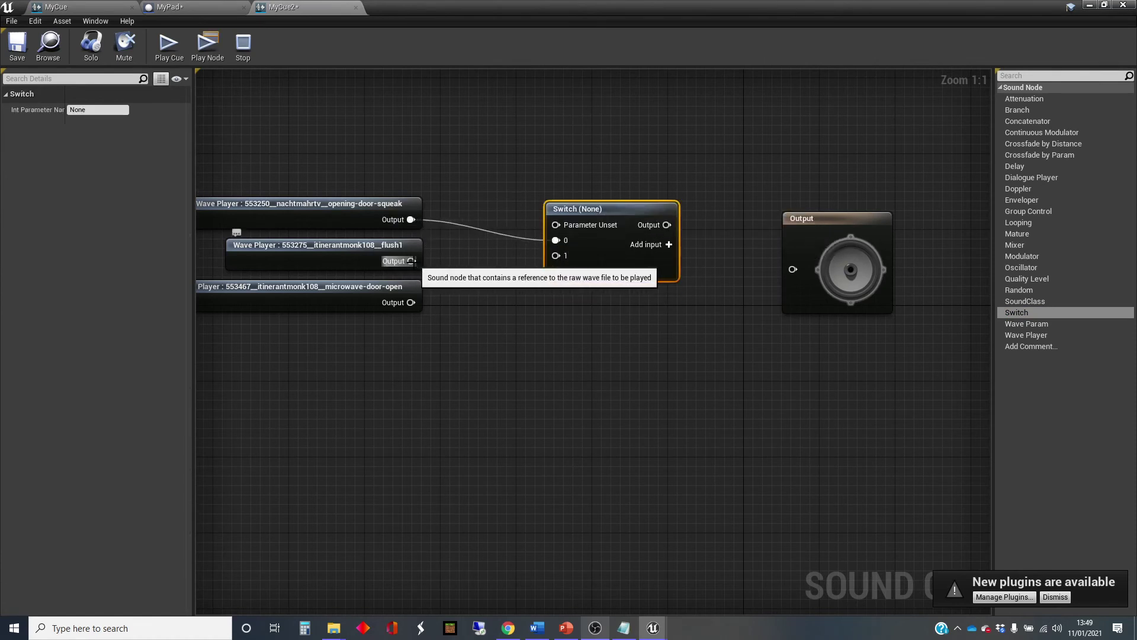
pyautogui.moveTo(412, 260); pyautogui.dragTo(556, 256)
pyautogui.moveTo(411, 302); pyautogui.dragTo(557, 275)
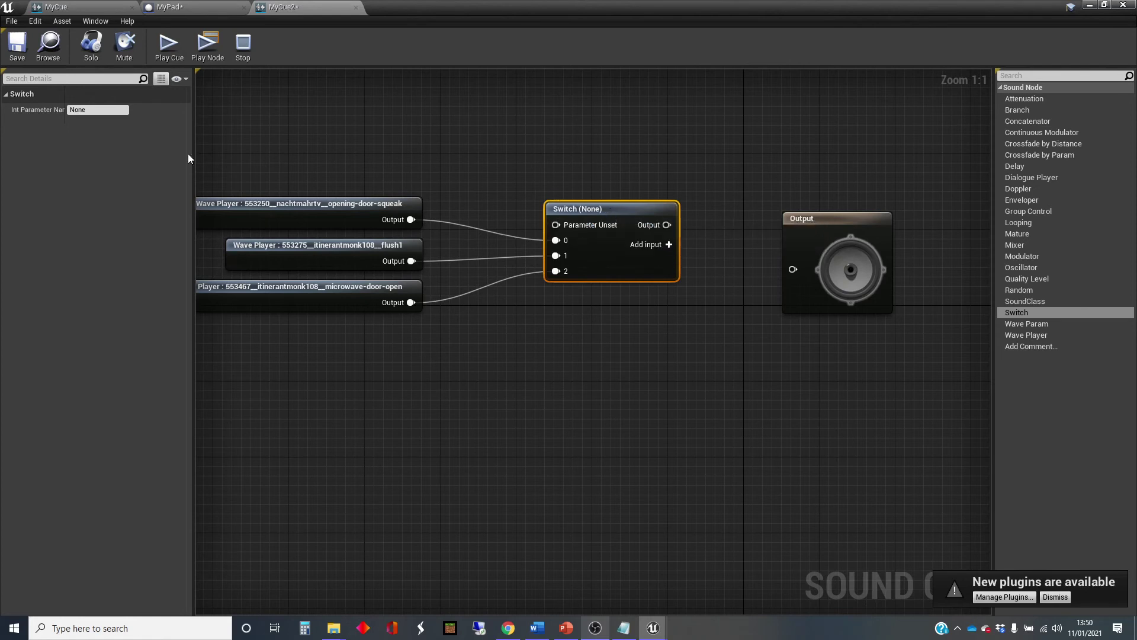
pyautogui.click(73, 110)
pyautogui.click(363, 136)
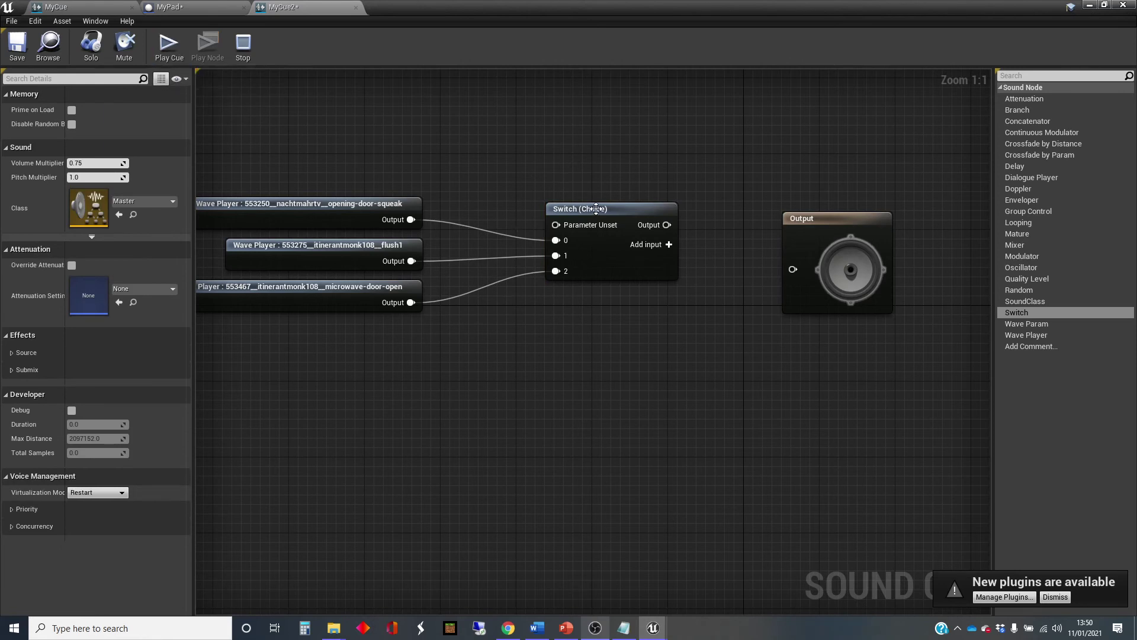
pyautogui.moveTo(666, 224); pyautogui.dragTo(793, 271)
pyautogui.click(634, 208)
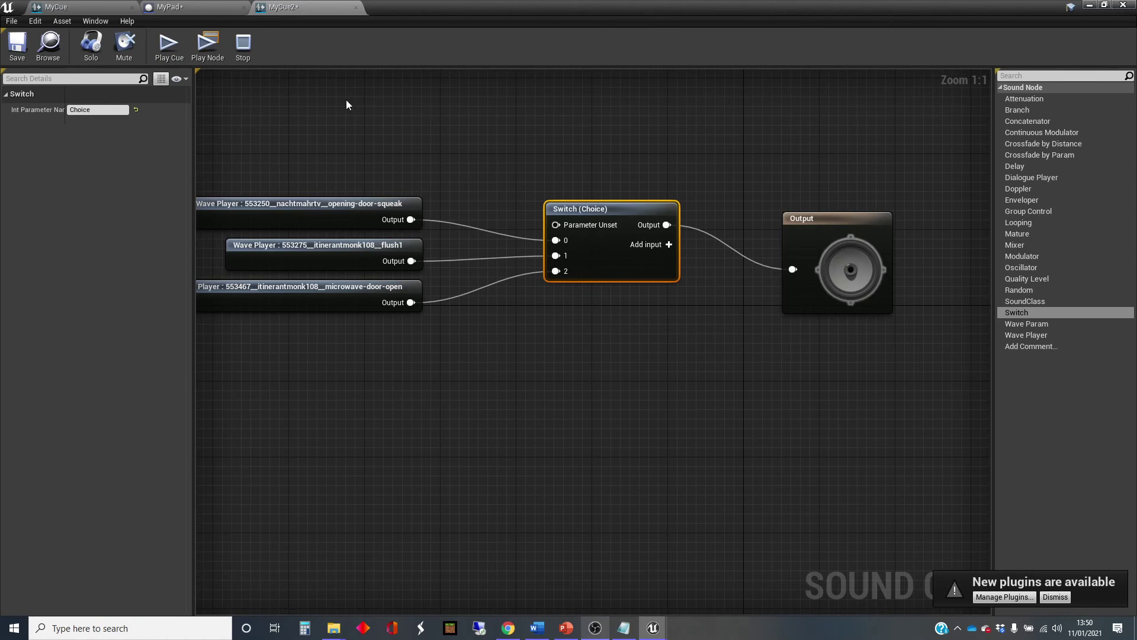
pyautogui.click(205, 7)
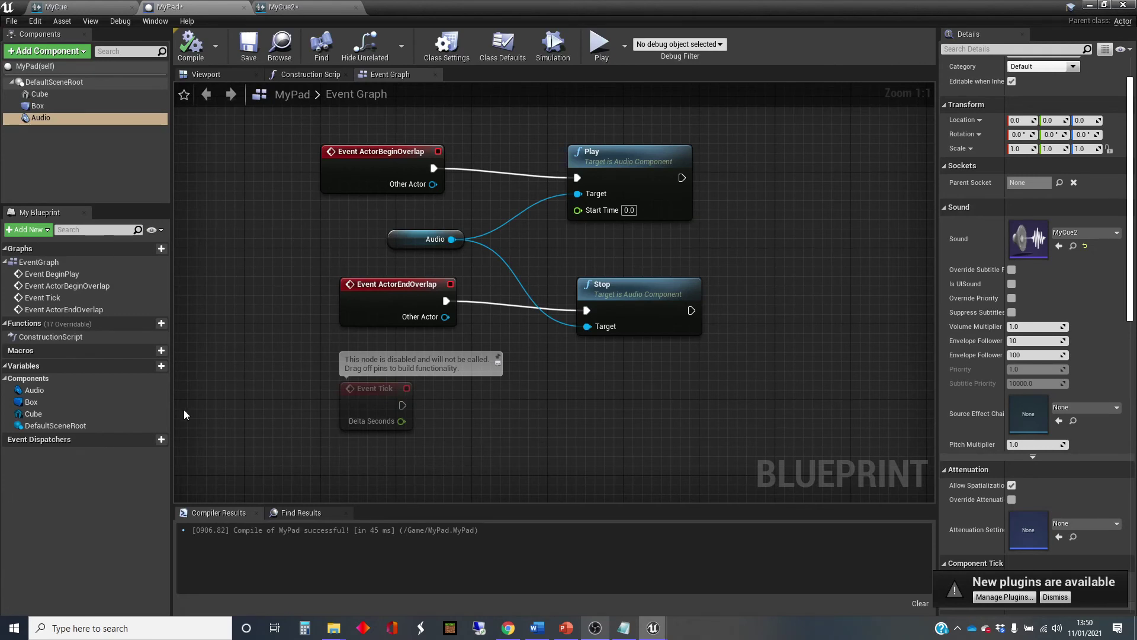
# Add an instance-editable Integer variable named SoundChoice to MyPad
pyautogui.click(160, 365)
pyautogui.write('SoundChoi')
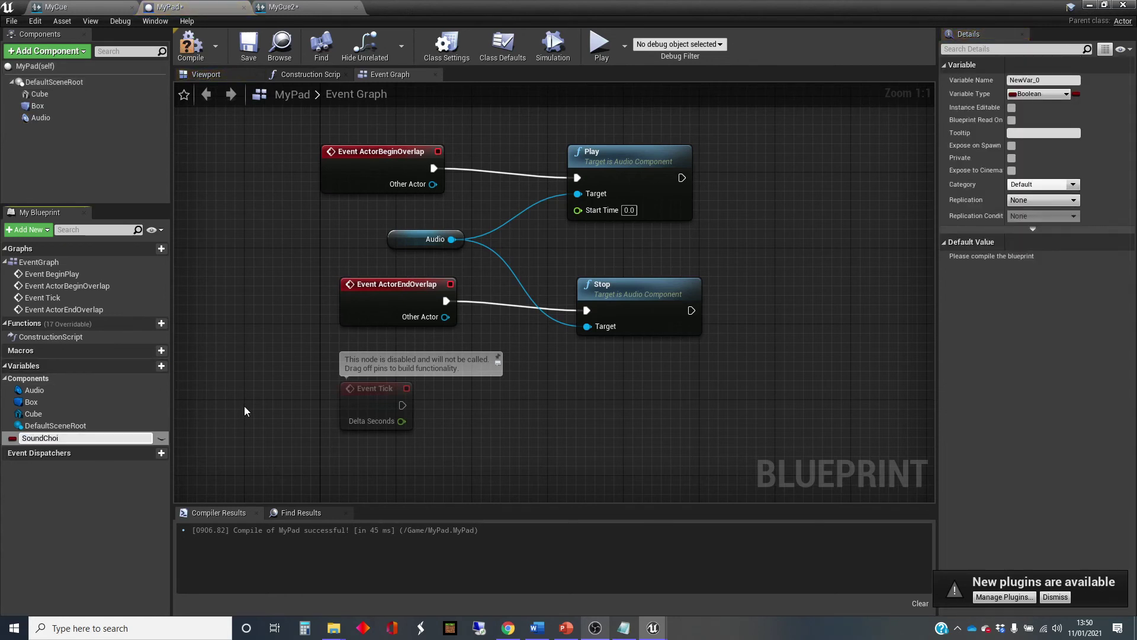
pyautogui.write('ce')
pyautogui.press('Return')
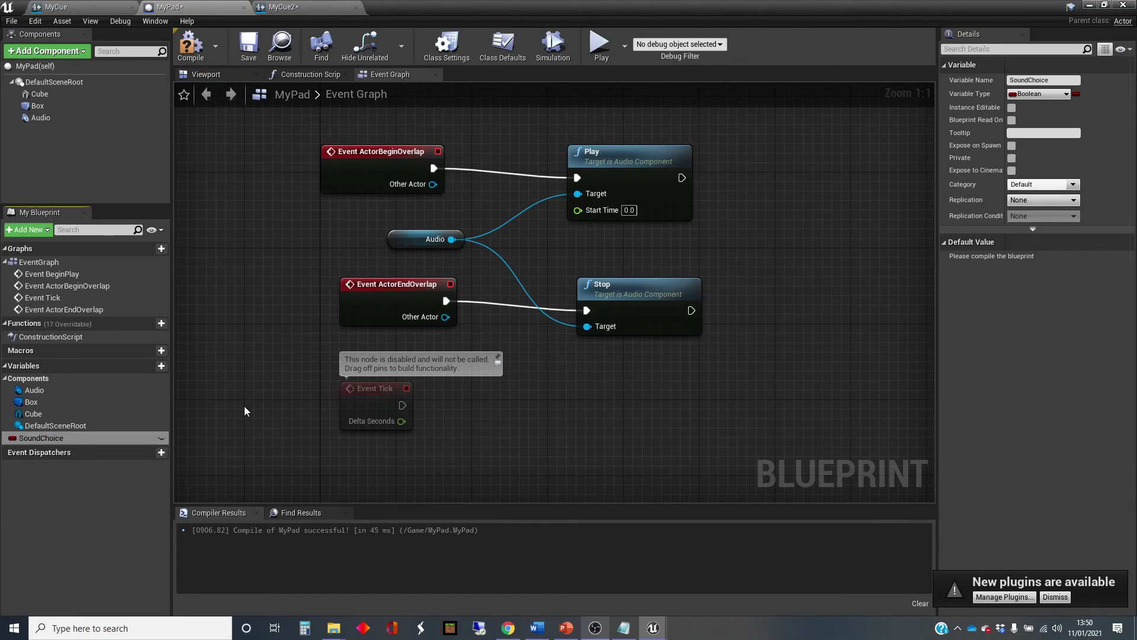
pyautogui.click(162, 439)
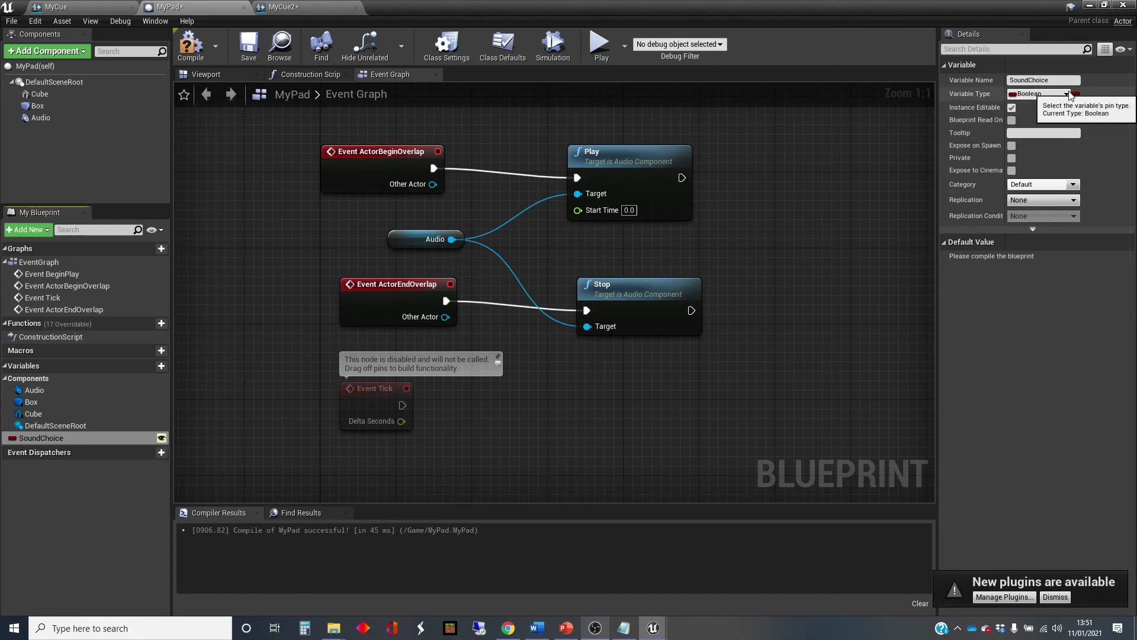
pyautogui.click(1041, 95)
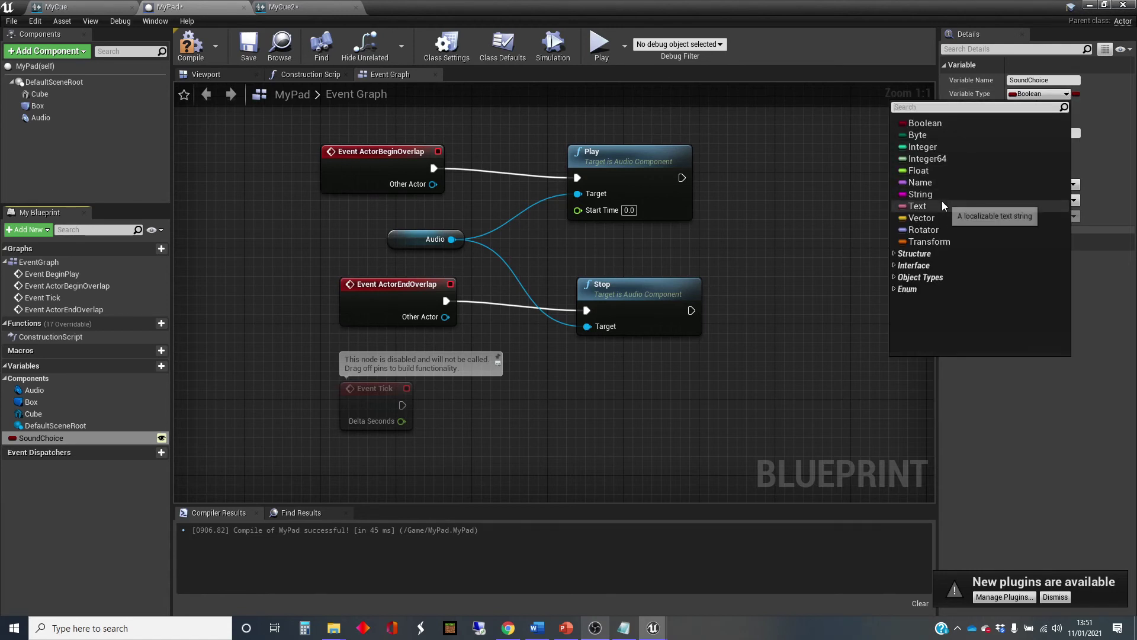
pyautogui.click(924, 147)
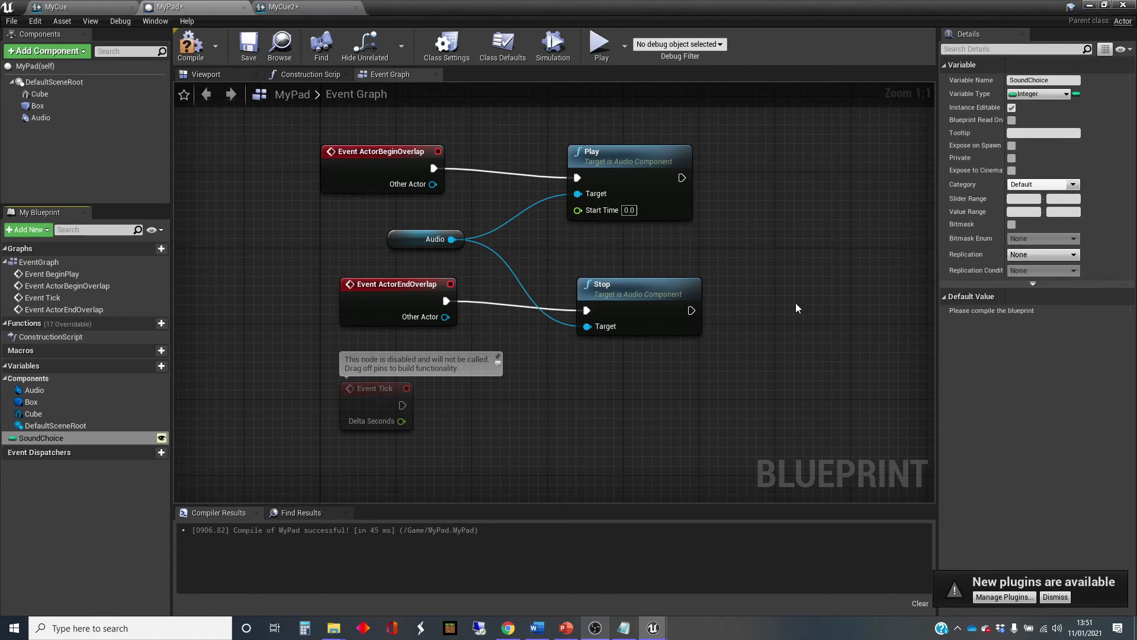
# Insert a Set Integer Parameter node for Audio between ActorBeginOverlap and Play
pyautogui.moveTo(631, 151); pyautogui.dragTo(808, 151)
pyautogui.moveTo(417, 236); pyautogui.dragTo(453, 246)
pyautogui.moveTo(499, 205)
pyautogui.mouseDown(button='right')
pyautogui.moveTo(540, 201)
pyautogui.moveTo(492, 218)
pyautogui.mouseUp(button='right')
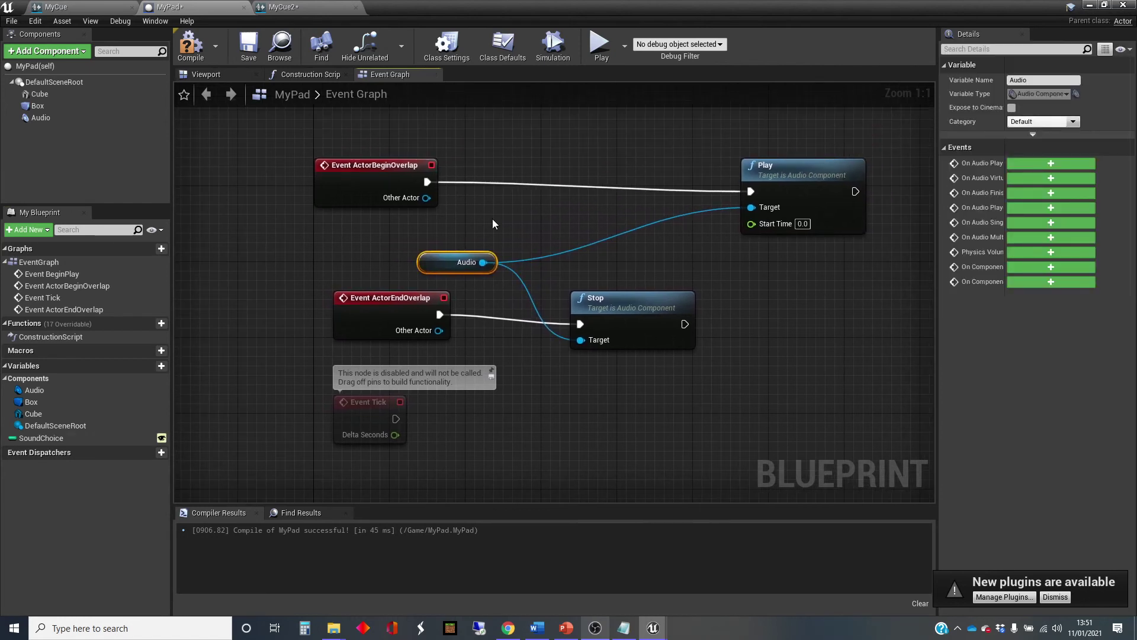
pyautogui.moveTo(483, 262); pyautogui.dragTo(551, 203)
pyautogui.write('setintege')
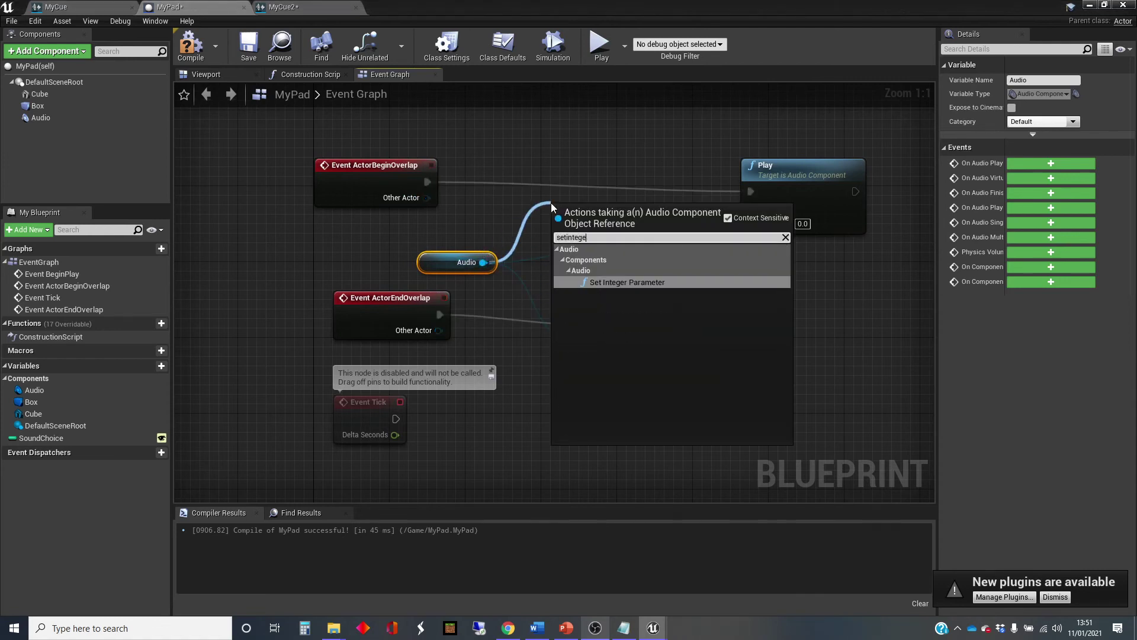
pyautogui.write('r')
pyautogui.click(628, 283)
pyautogui.moveTo(616, 211); pyautogui.dragTo(598, 139)
pyautogui.moveTo(426, 181); pyautogui.dragTo(542, 164)
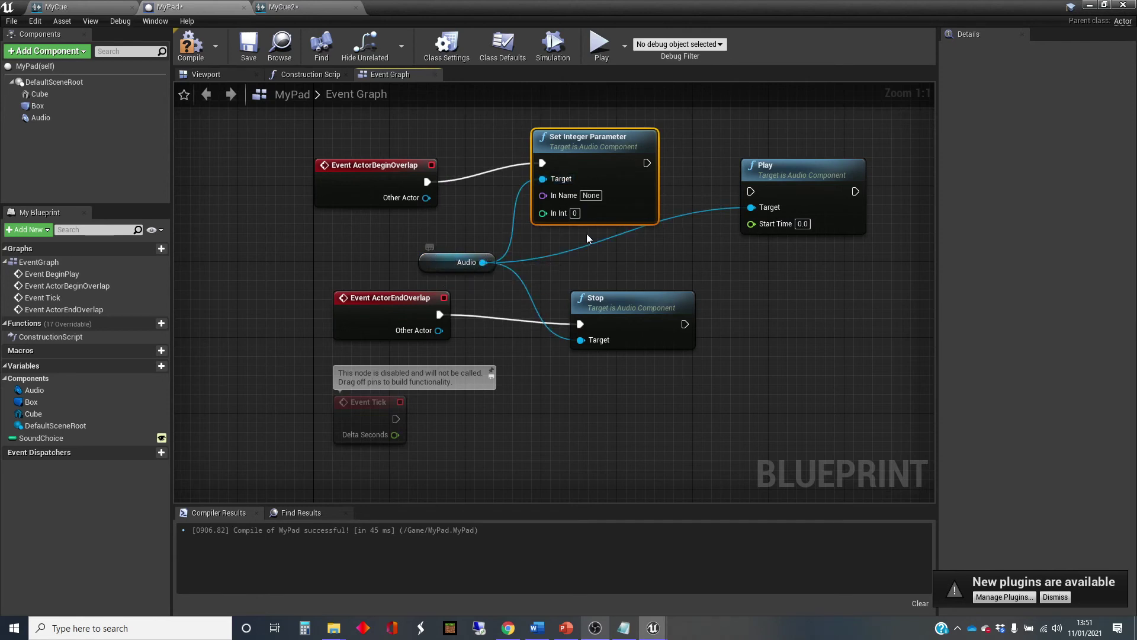
pyautogui.moveTo(647, 163); pyautogui.dragTo(751, 190)
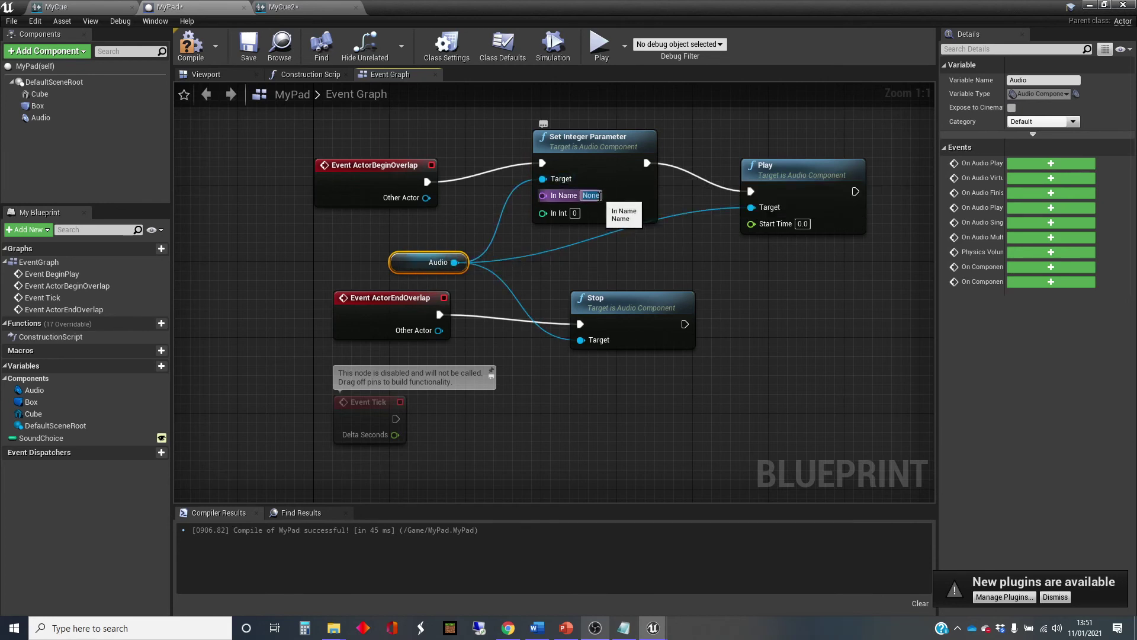
# Set its In Name to Choice and feed a SoundChoice getter into In Int
pyautogui.write('CH')
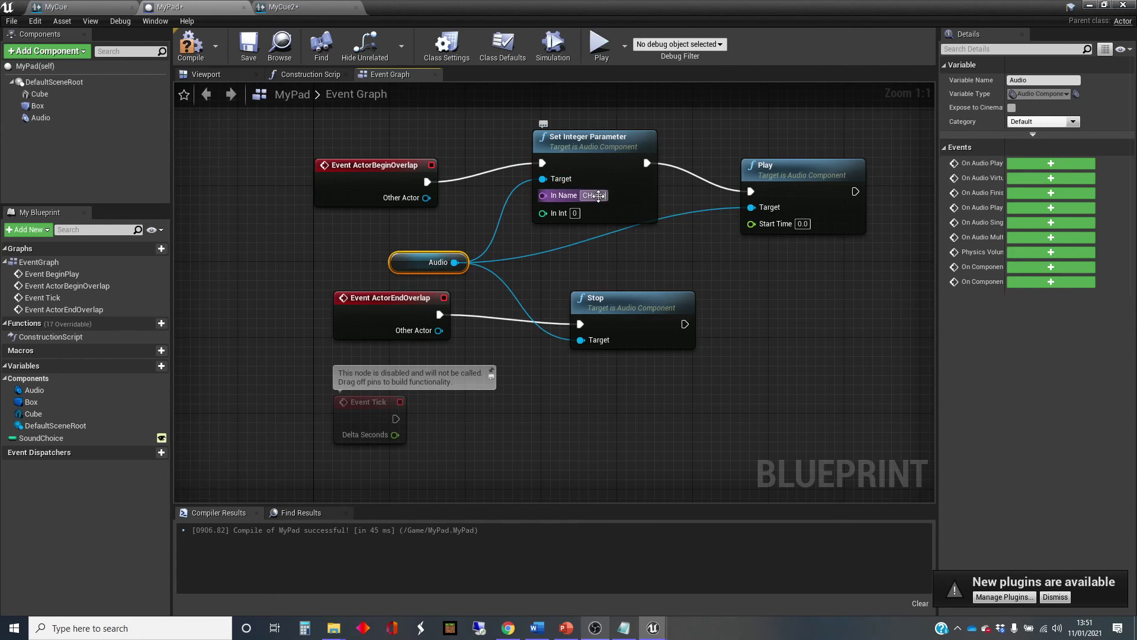
pyautogui.write('oice')
pyautogui.press('Return')
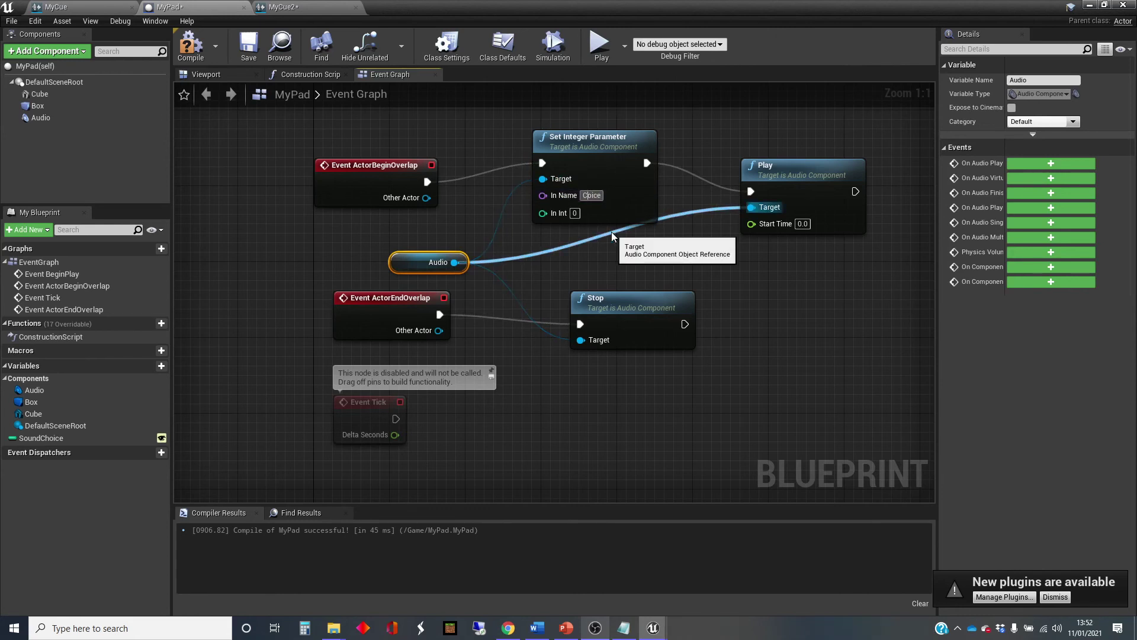
pyautogui.click(661, 251)
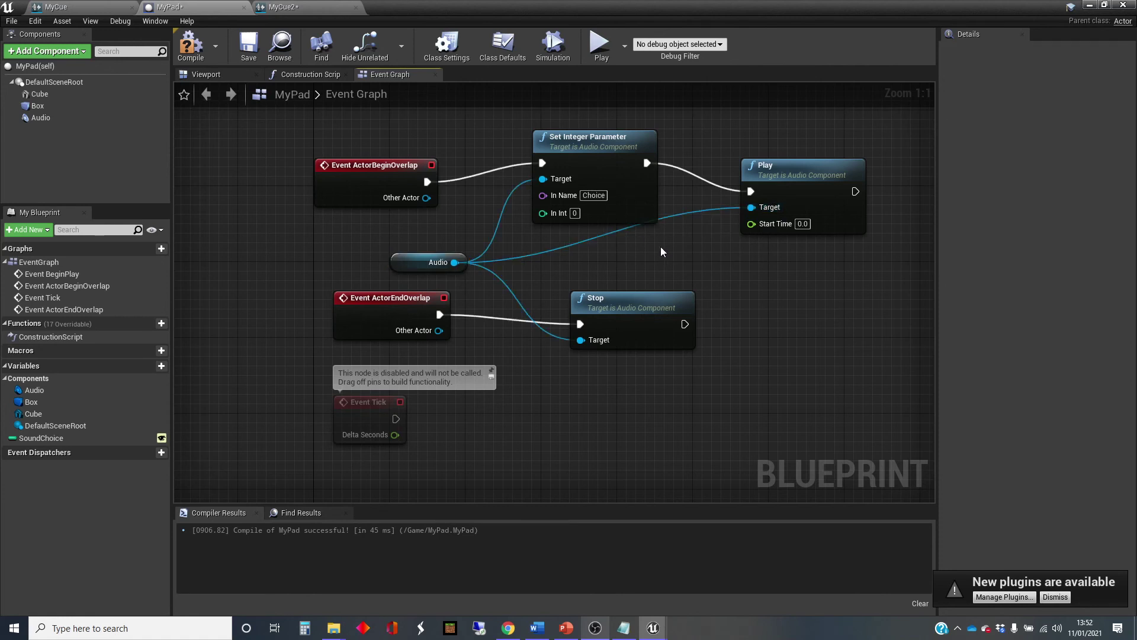
pyautogui.keyDown('ctrl'); pyautogui.moveTo(62, 444); pyautogui.dragTo(543, 211); pyautogui.keyUp('ctrl')
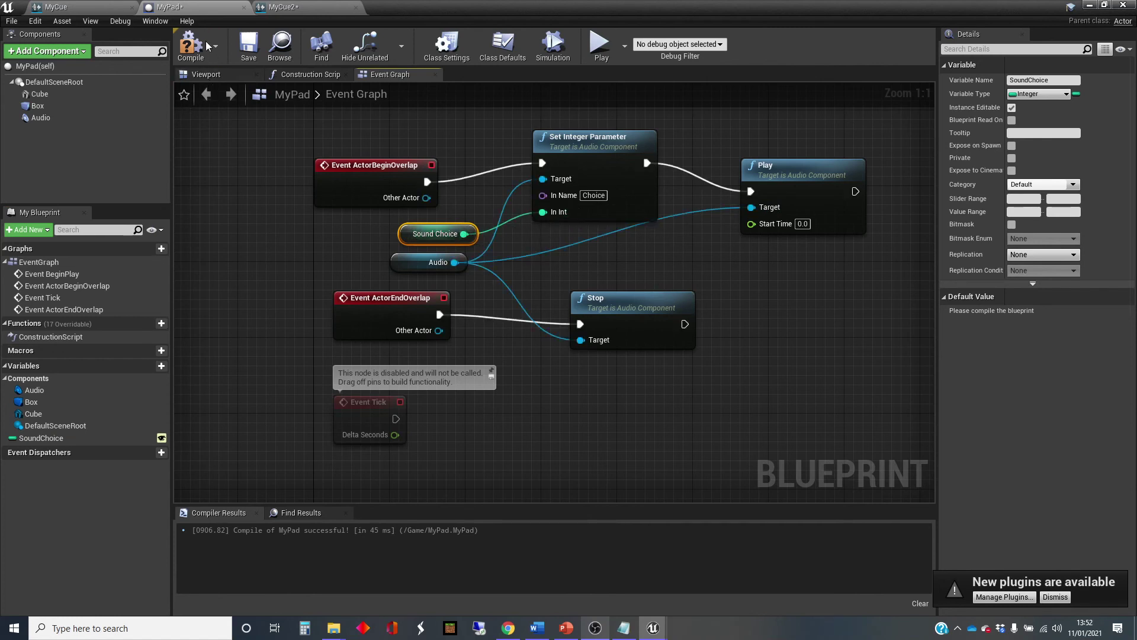
# Compile MyPad, then play-test by walking the character on and off the pad
pyautogui.click(191, 47)
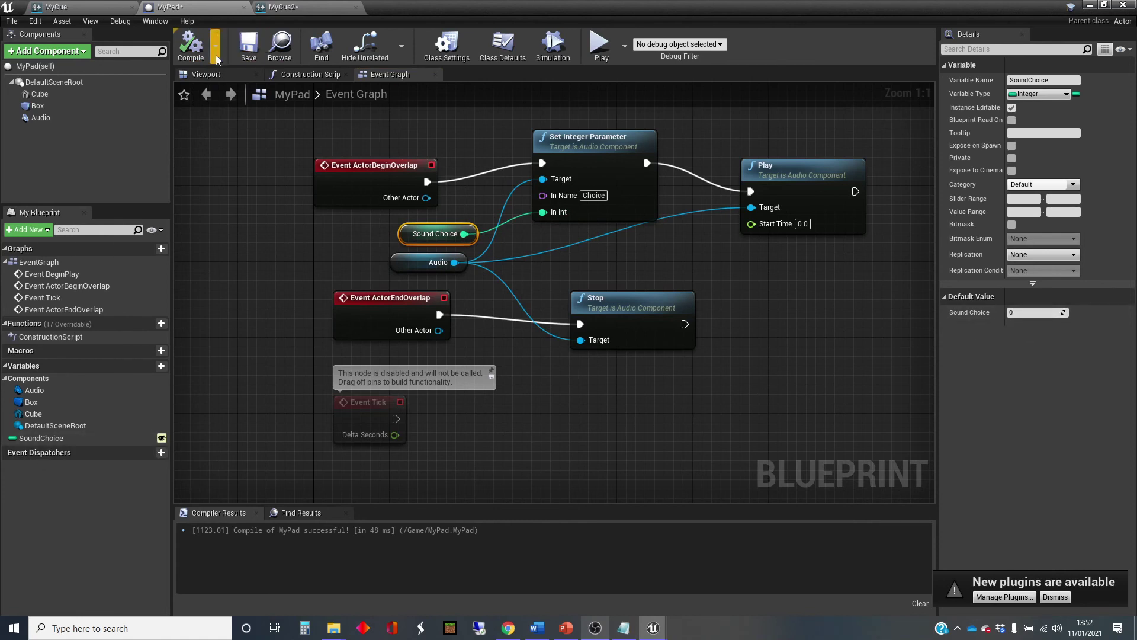
pyautogui.click(1091, 6)
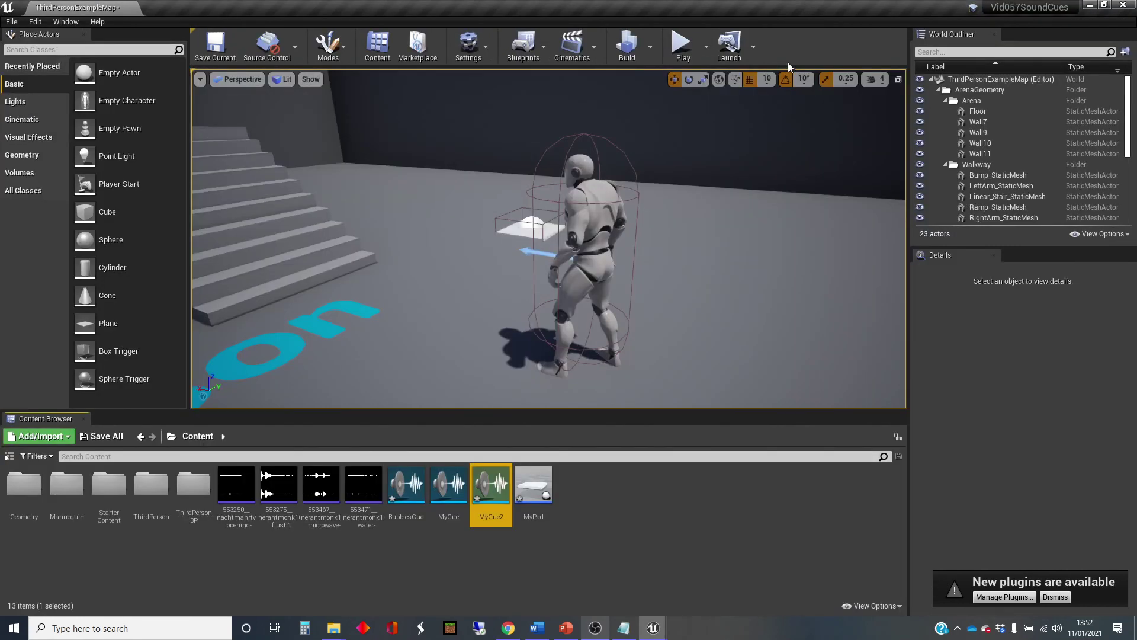
pyautogui.click(681, 47)
pyautogui.press('w')
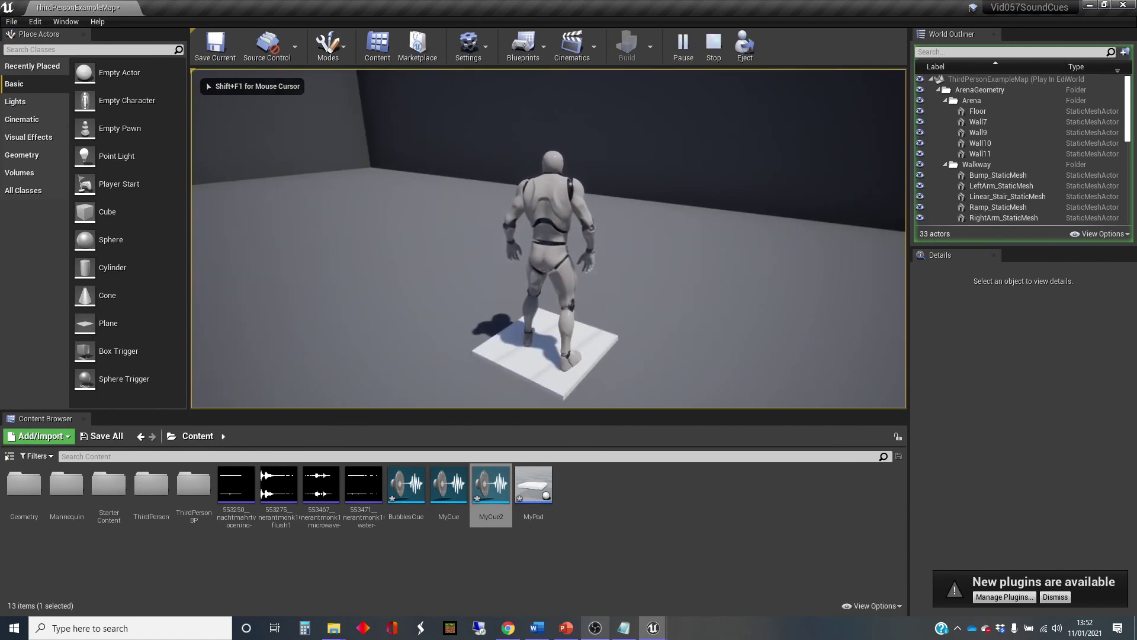
pyautogui.press('d')
pyautogui.press('s')
pyautogui.press('w')
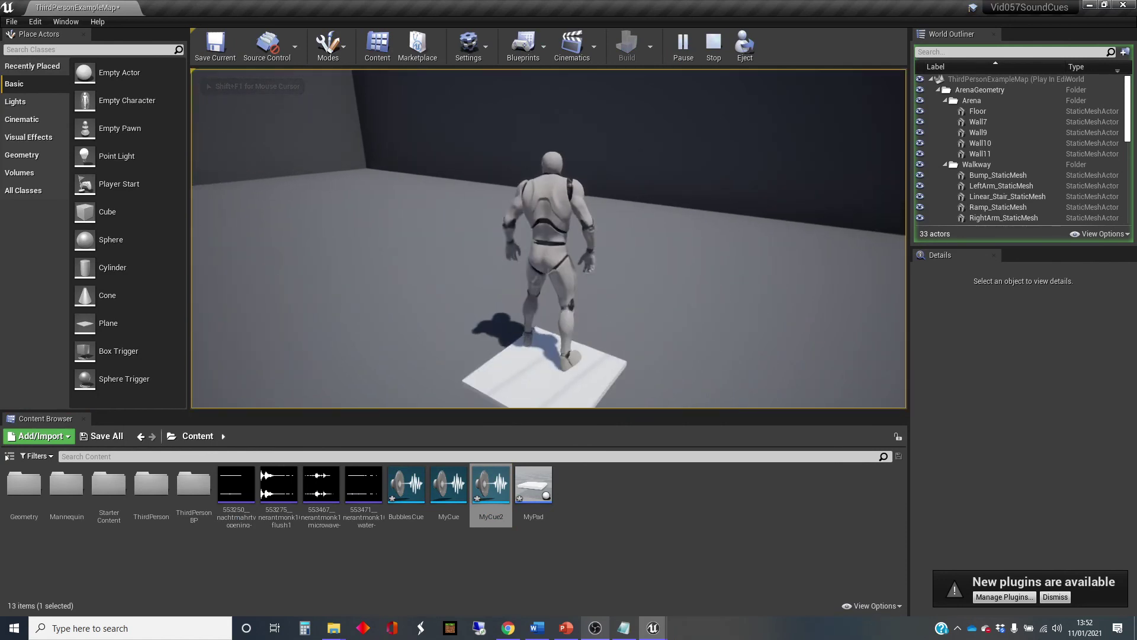
pyautogui.press('a')
pyautogui.press('d')
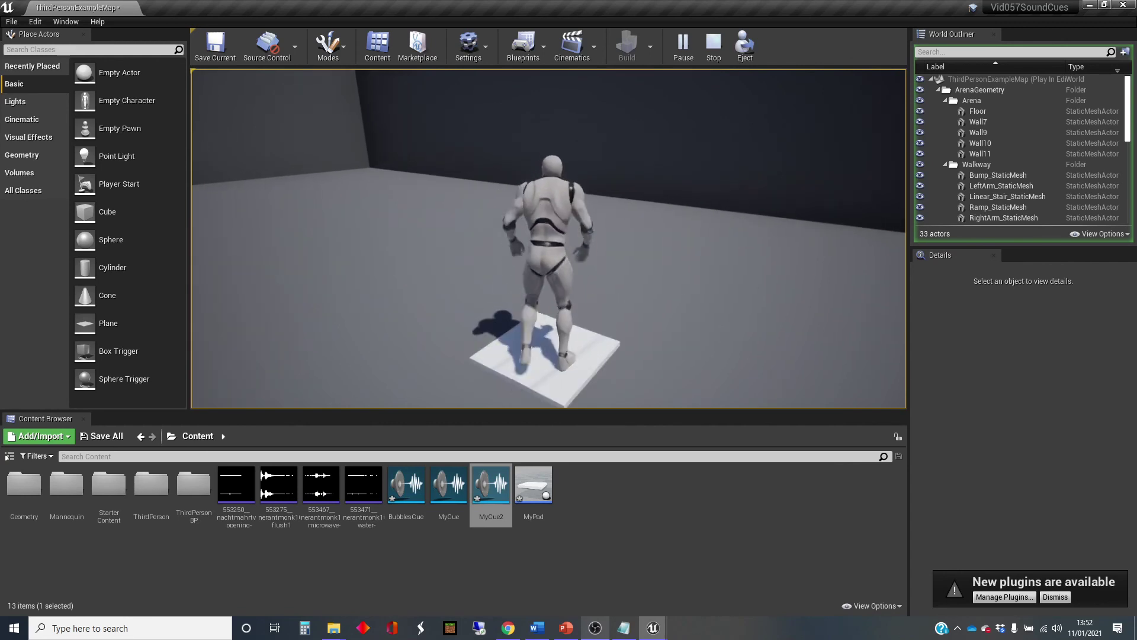
pyautogui.press('s')
pyautogui.press('Escape')
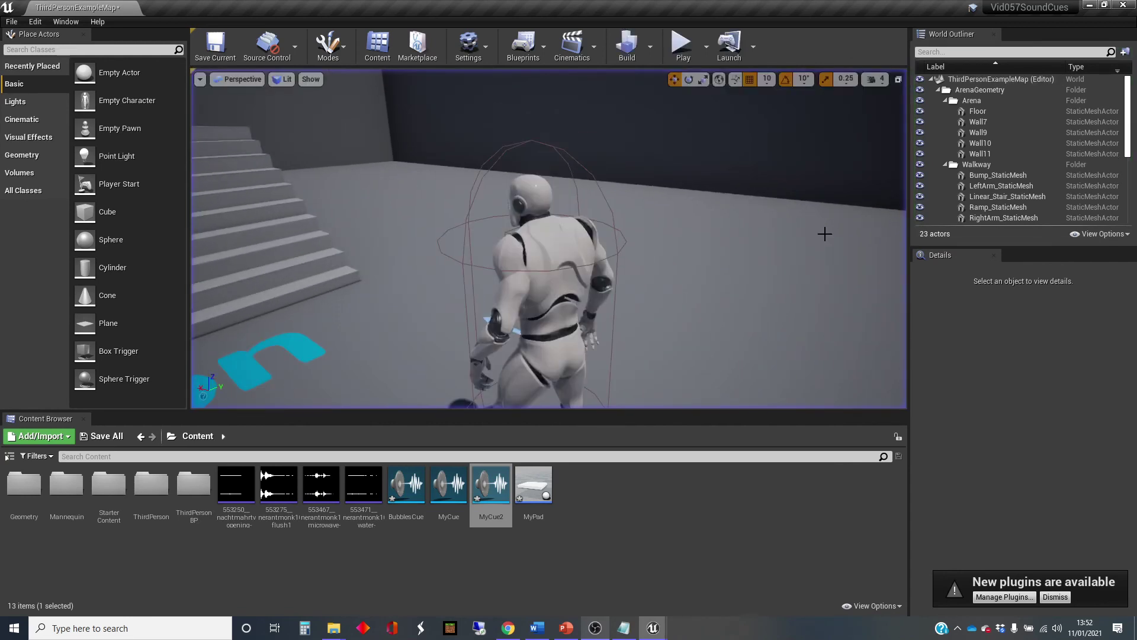
# Place two more MyPad instances, MyPad2 and MyPad3, in the level
pyautogui.moveTo(533, 485); pyautogui.dragTo(764, 310)
pyautogui.press('f')
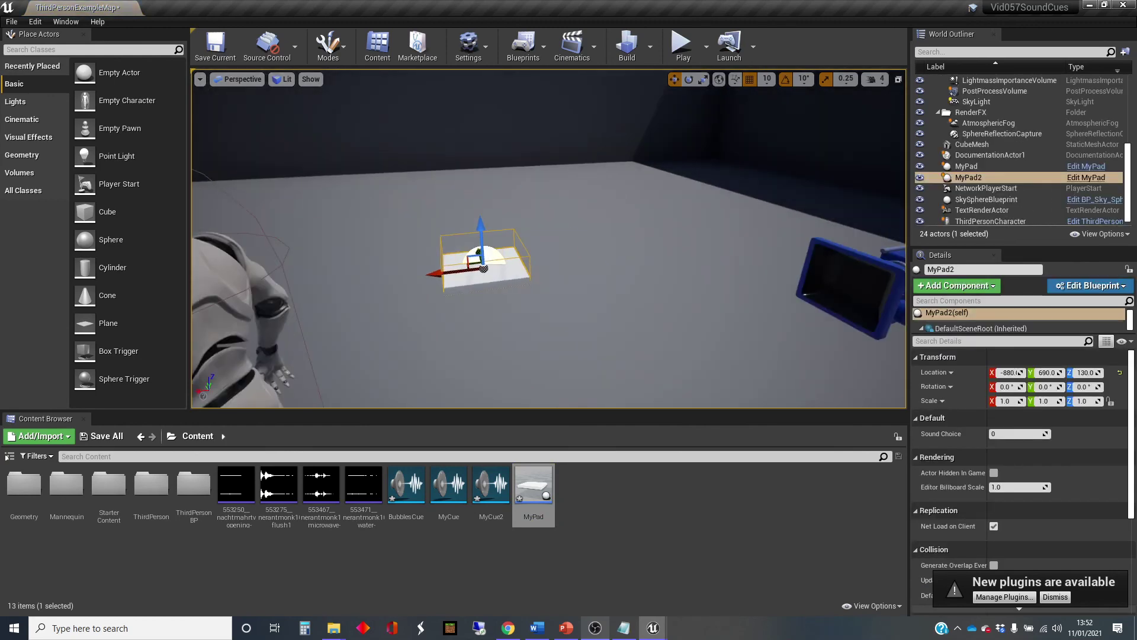
pyautogui.moveTo(534, 492); pyautogui.dragTo(700, 234)
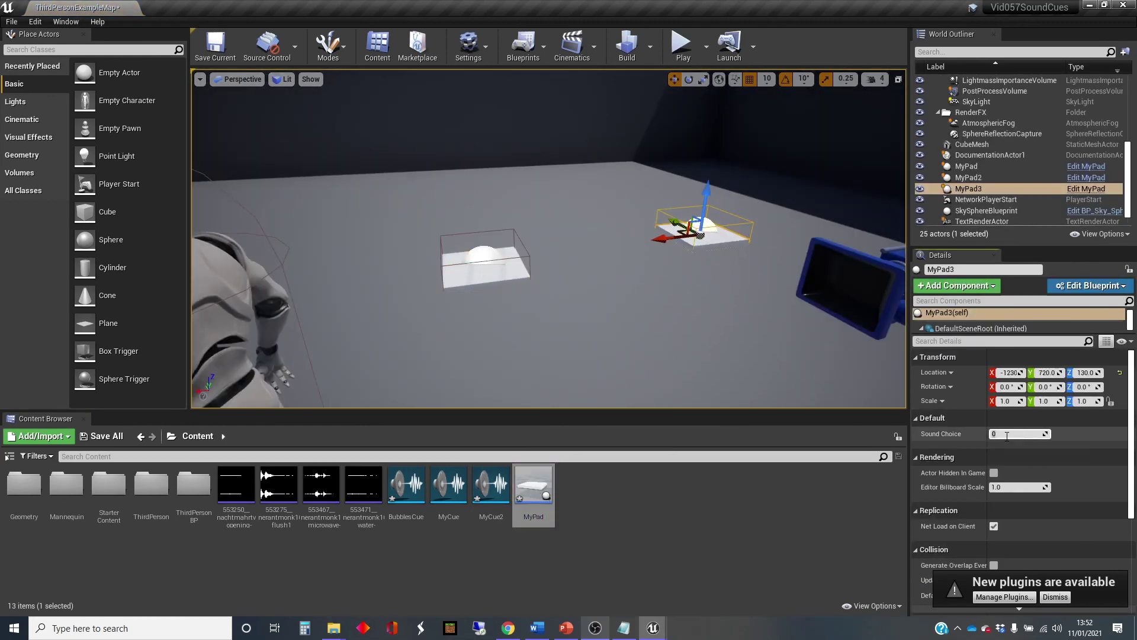
# Set MyPad3's Sound Choice to 2, then check MyPad2's setting and deselect
pyautogui.write('2')
pyautogui.press('Return')
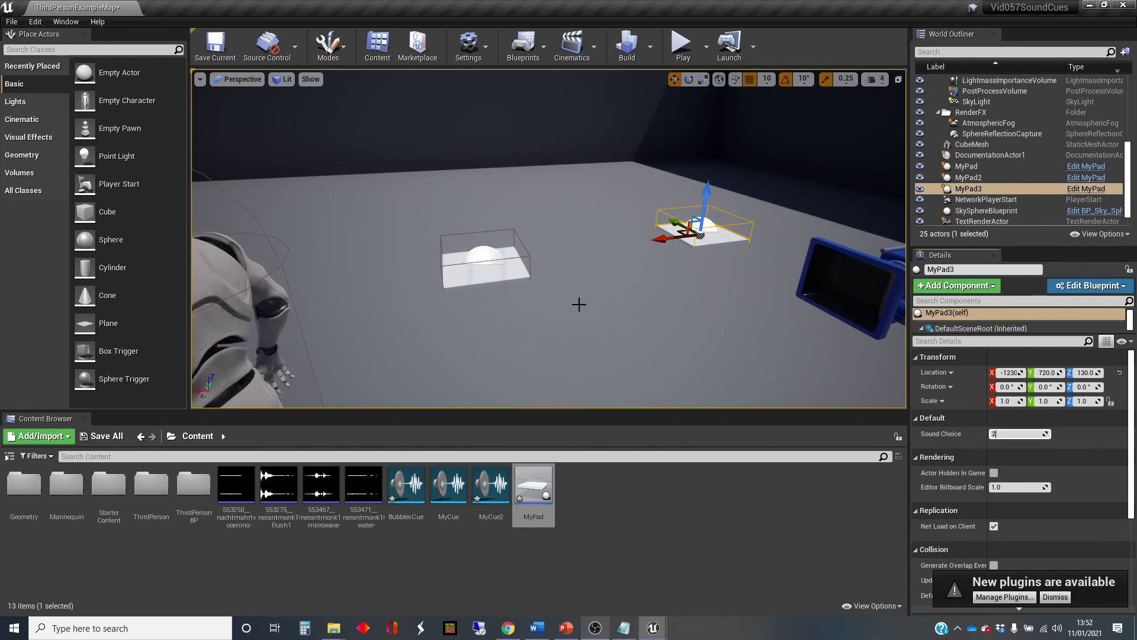
pyautogui.click(479, 264)
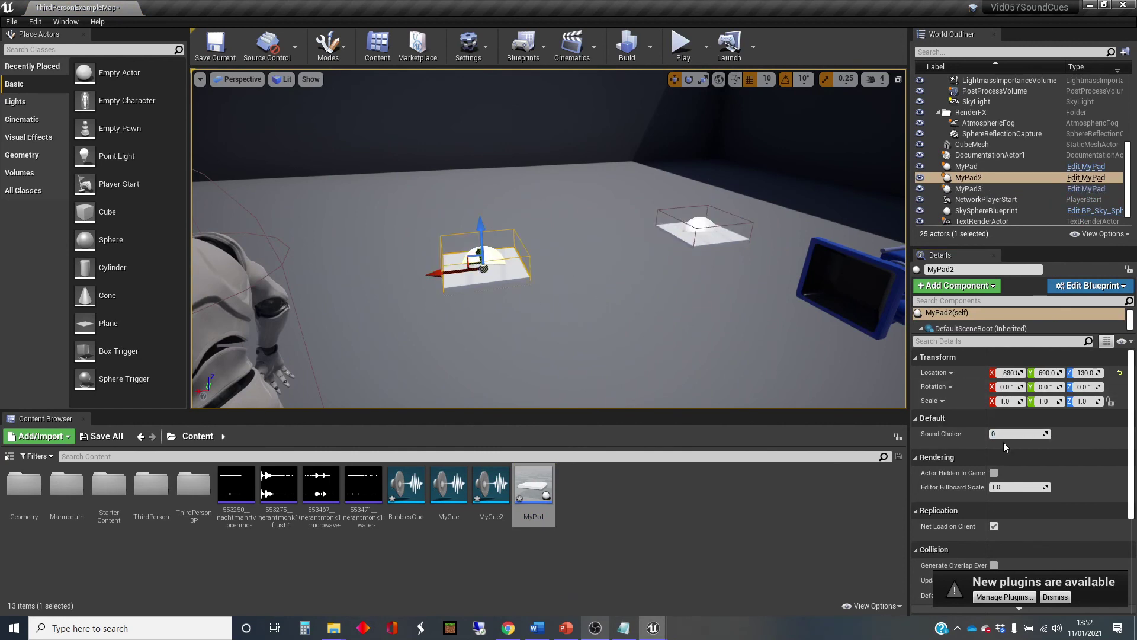
pyautogui.click(641, 372)
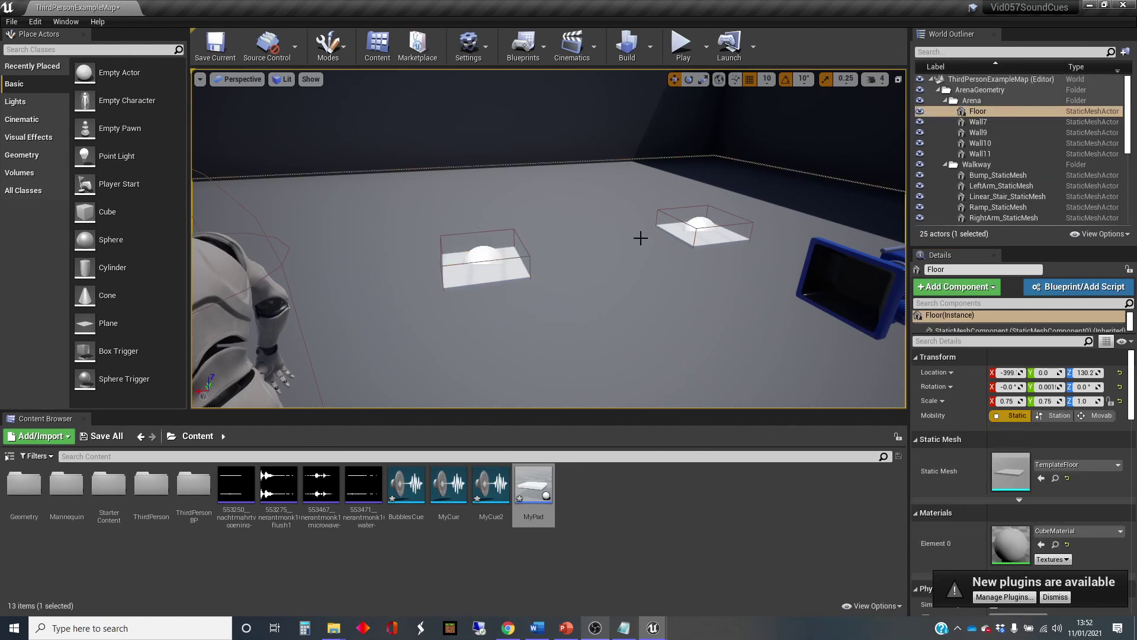
pyautogui.click(681, 40)
pyautogui.press('w')
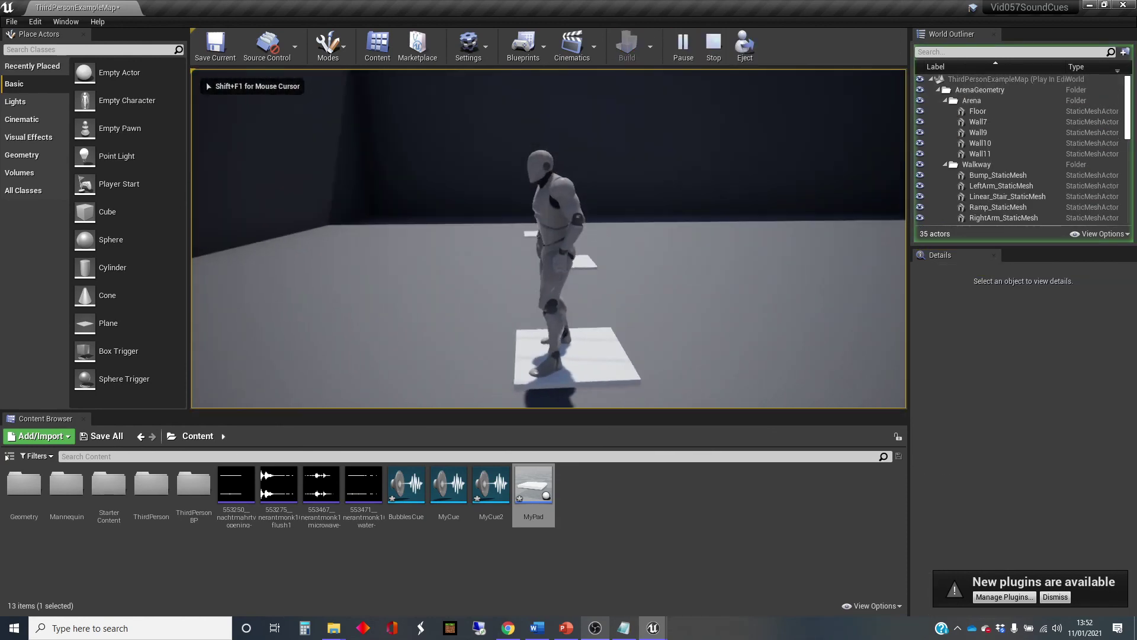
pyautogui.press('w')
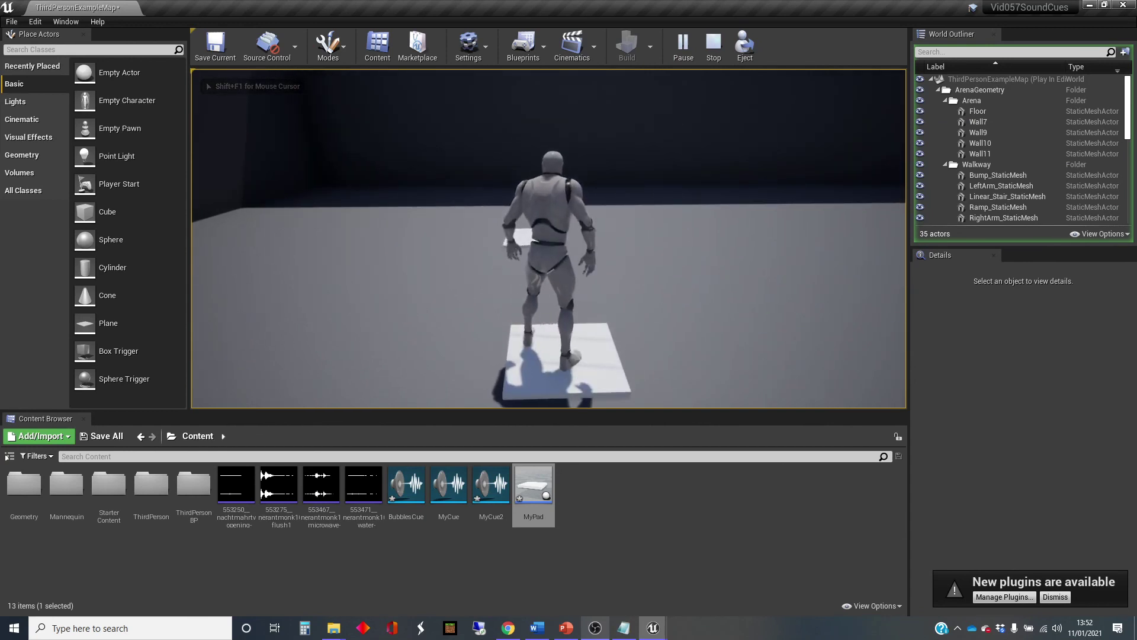
pyautogui.press('d')
pyautogui.press('w')
pyautogui.press('w')
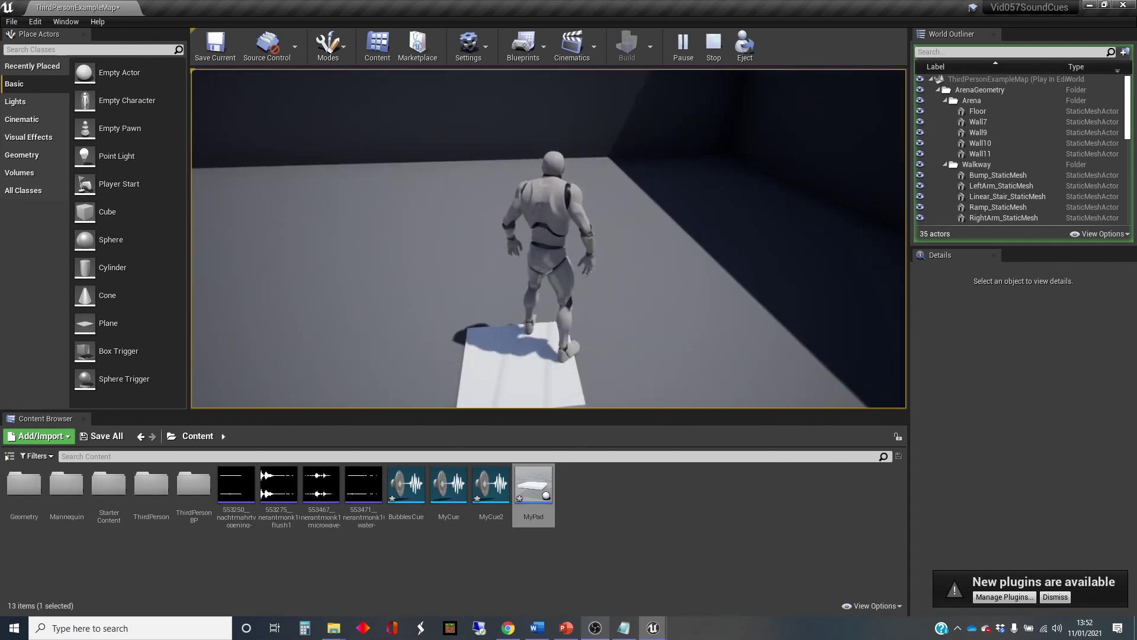
pyautogui.press('s')
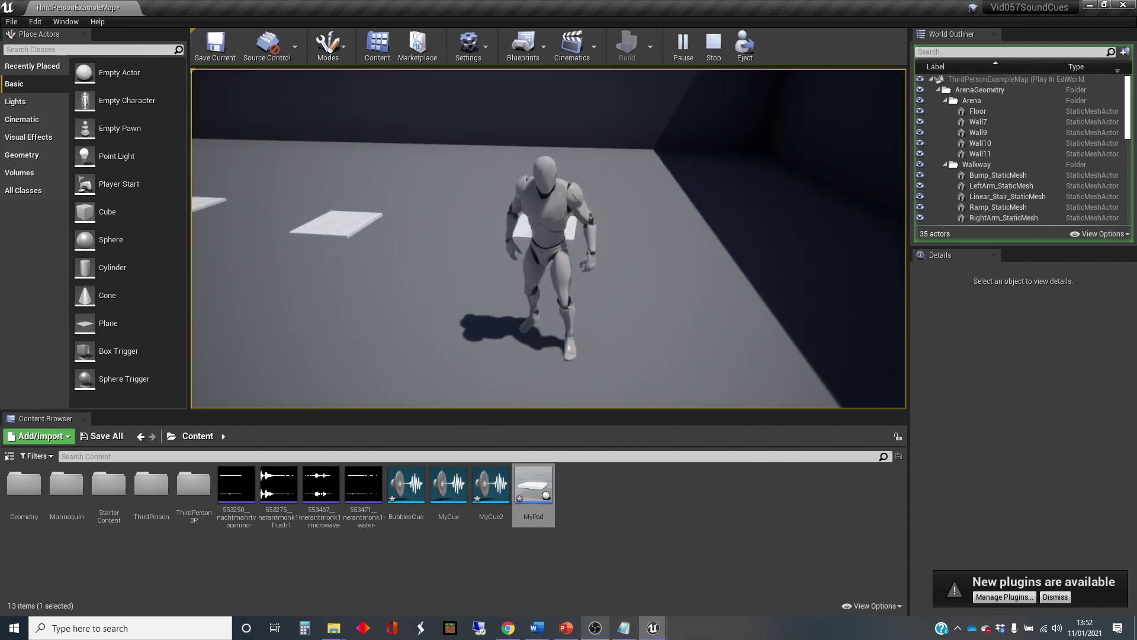
pyautogui.press('Escape')
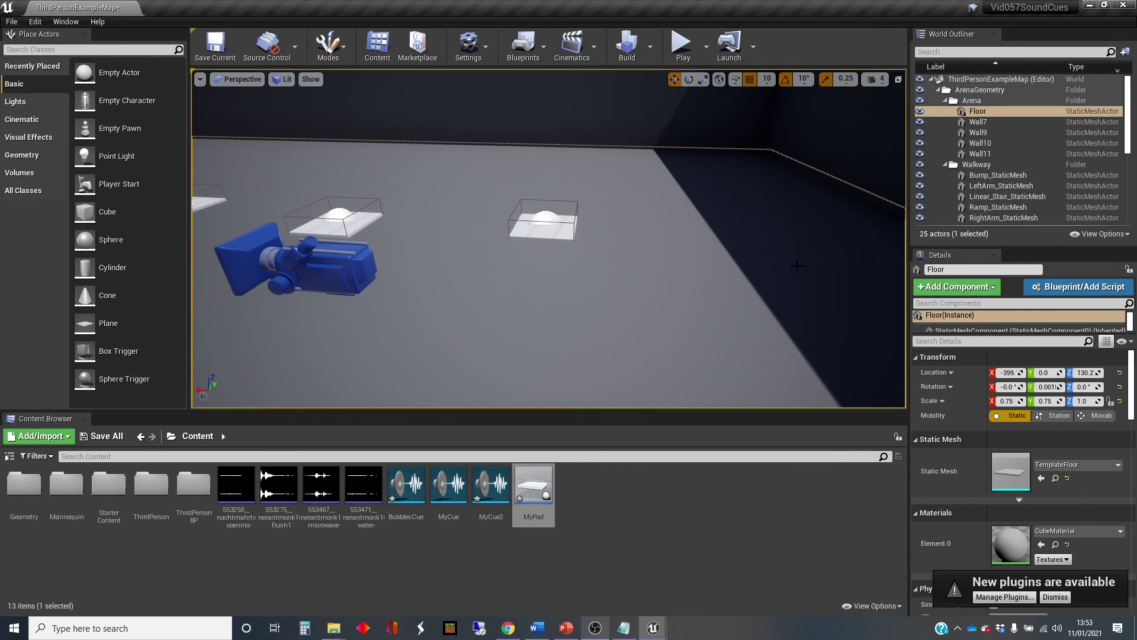